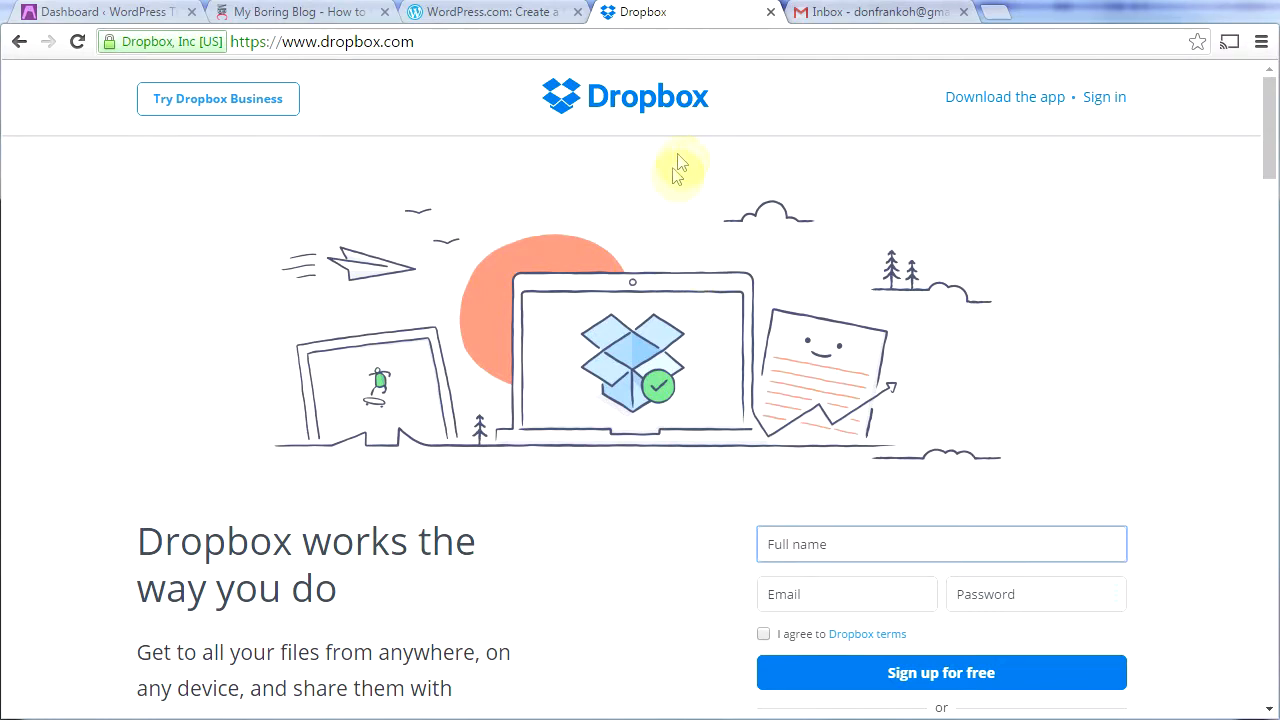
Step: Start a WordPress.com site with the Communities & Associations topic, a latest-posts homepage and the Libre theme
left_click(491, 12)
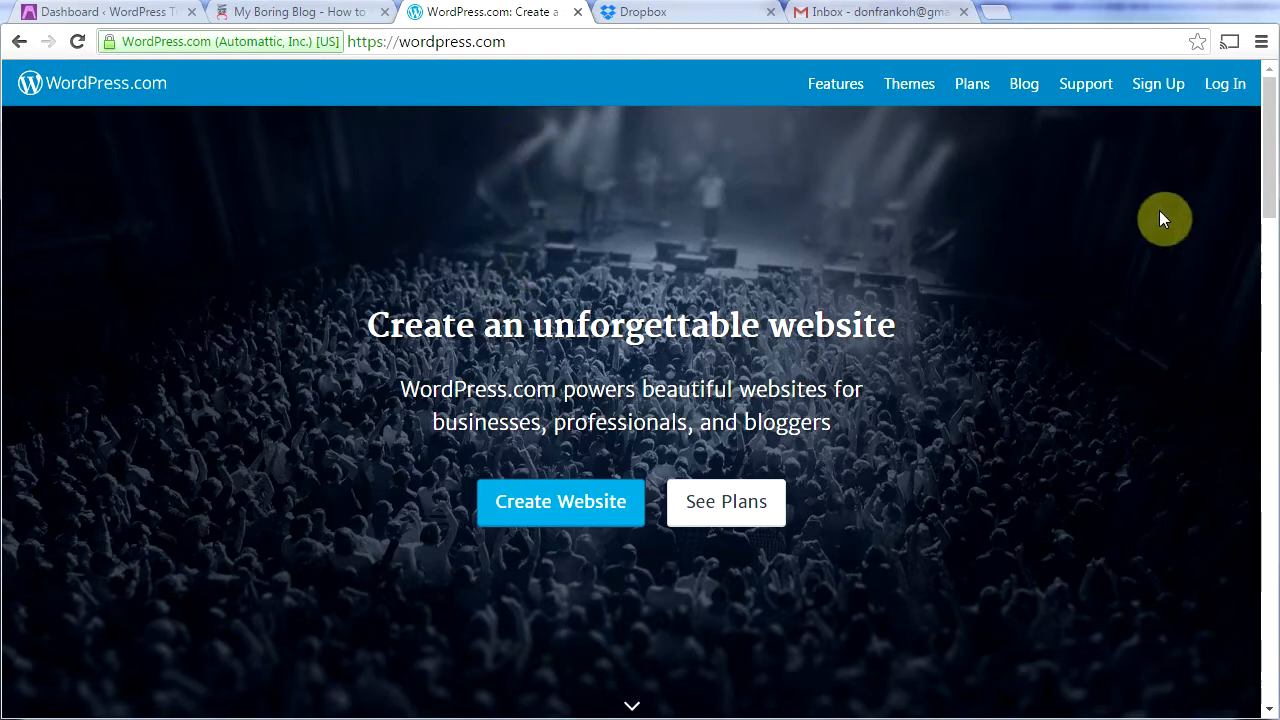
left_click(1152, 90)
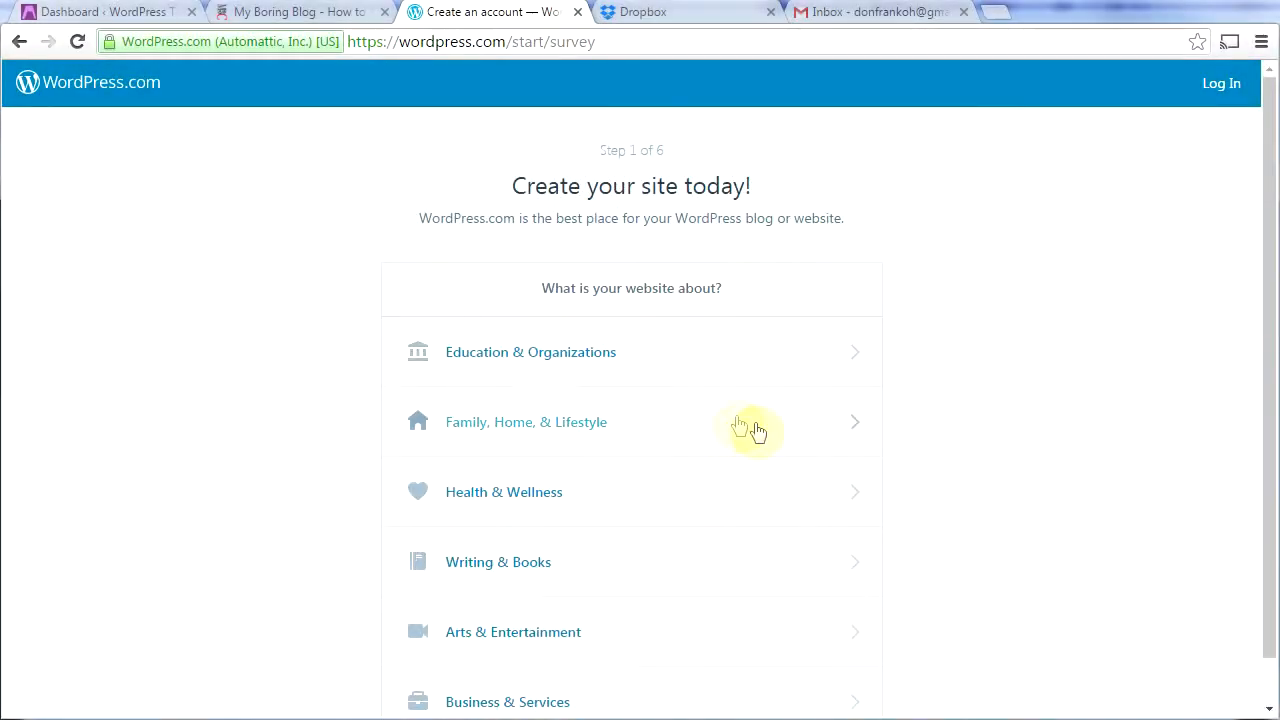
left_click(629, 363)
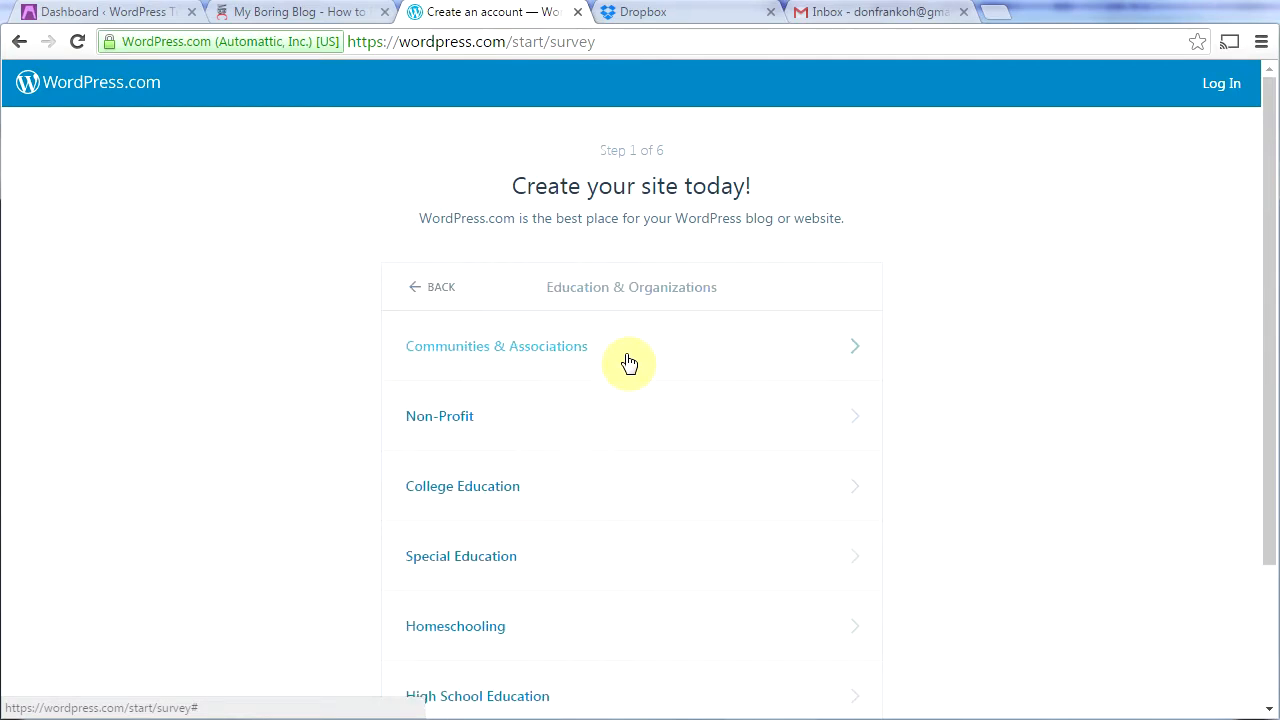
left_click(629, 363)
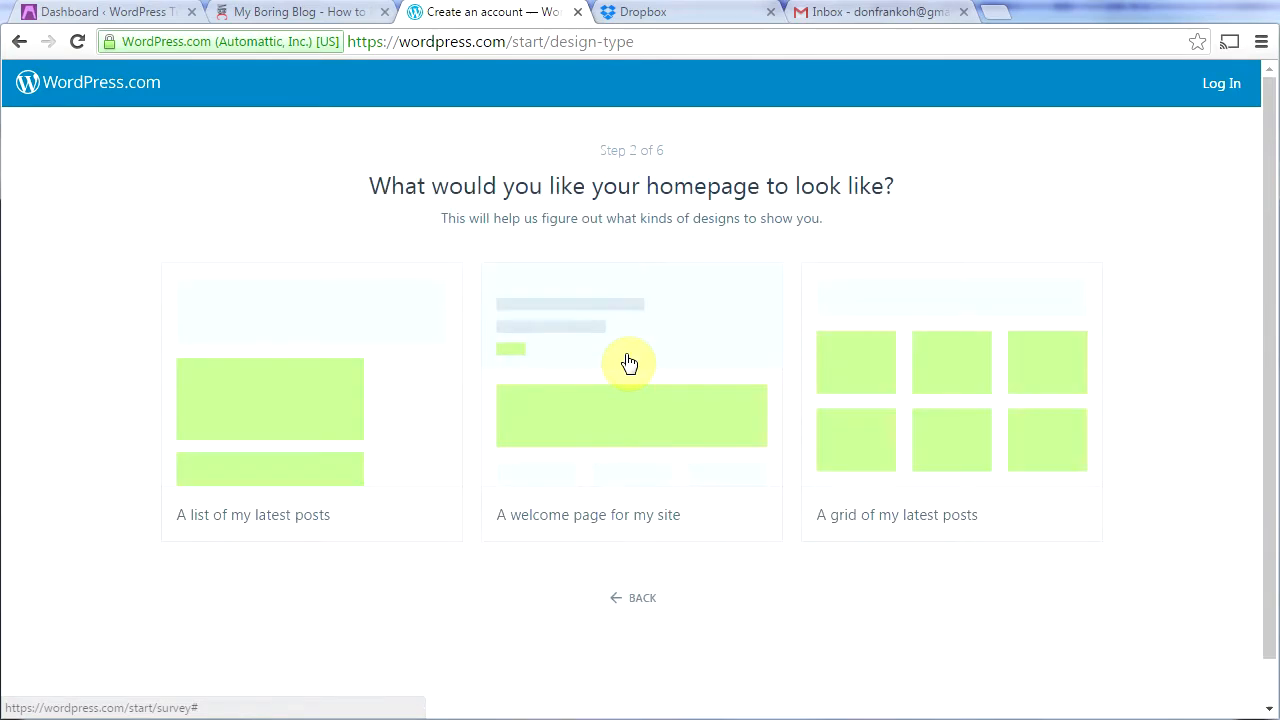
left_click(320, 389)
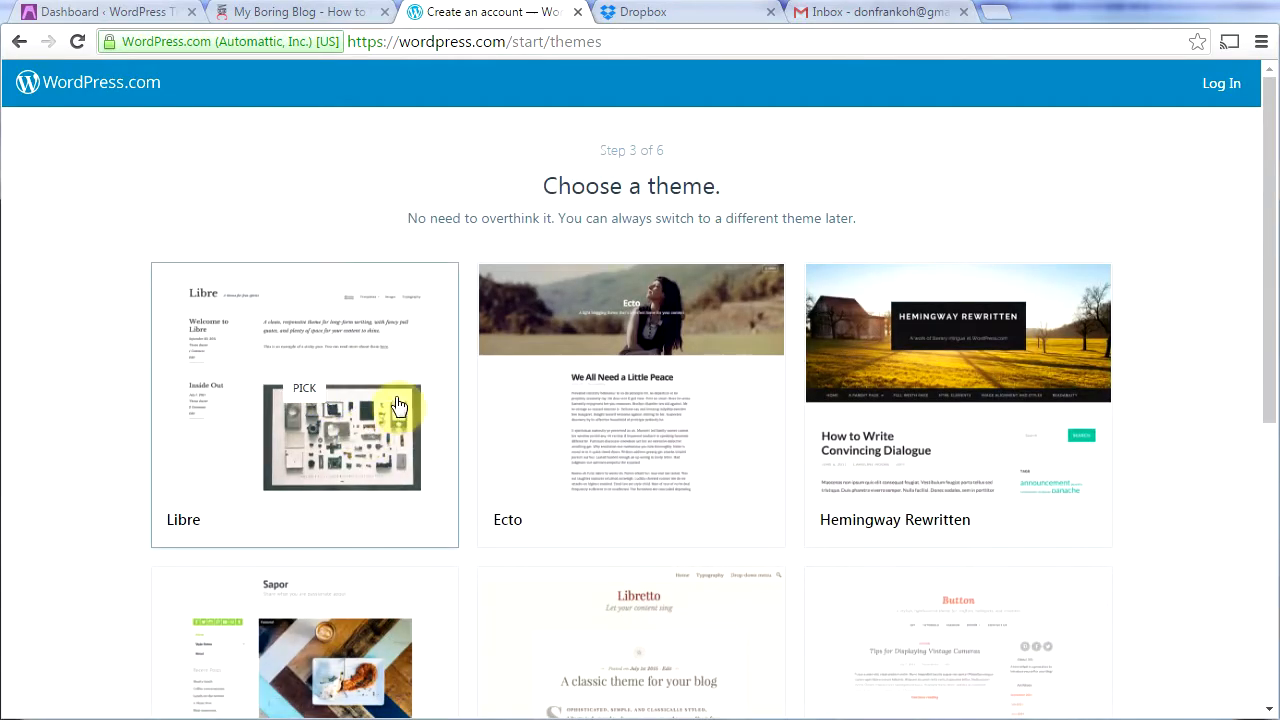
left_click(355, 382)
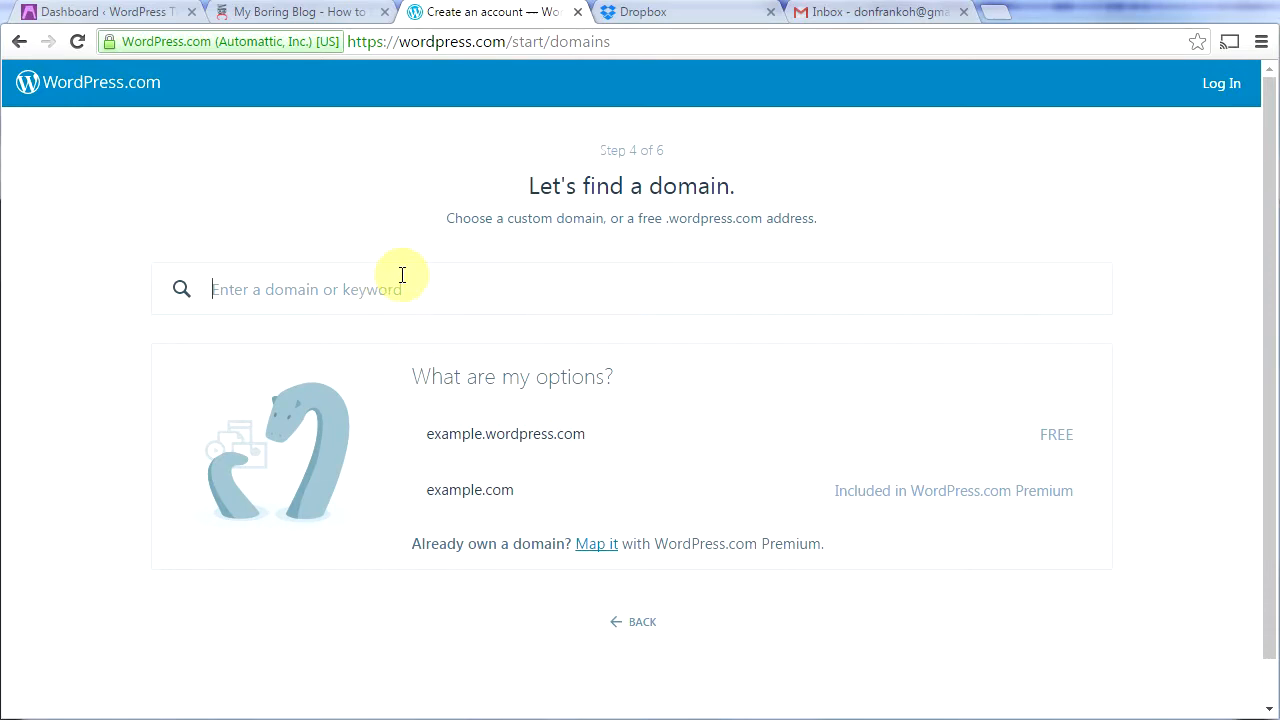
Step: Search the domain 'don' and take the free wordpress.com address on the Free plan
type("donfrankoh")
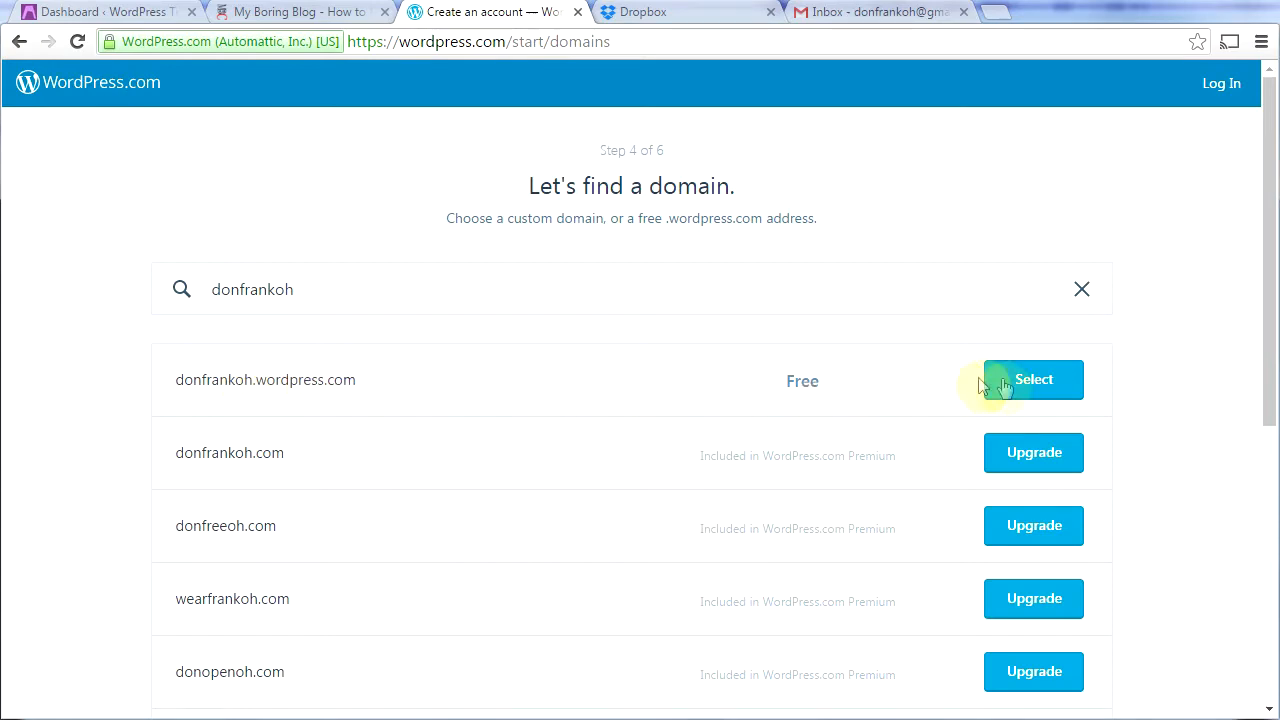
left_click(1038, 390)
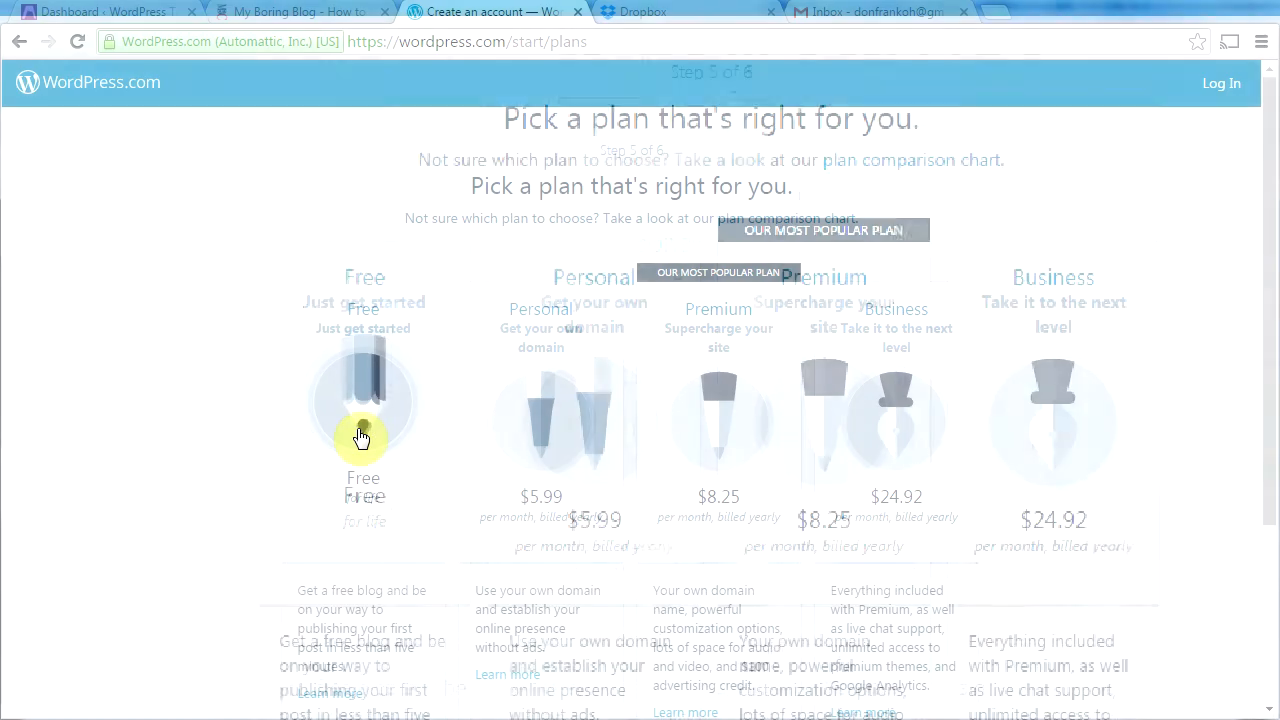
left_click(362, 440)
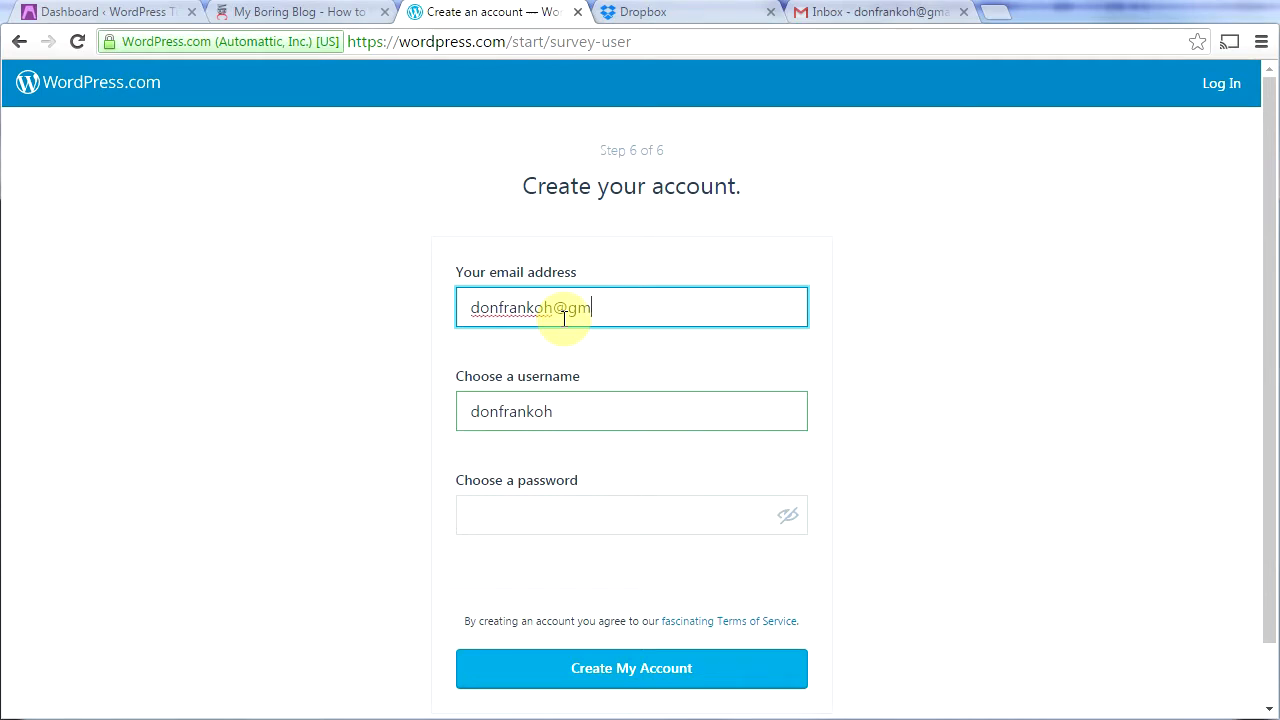
Step: Enter the account email address and password and create the WordPress.com account
key("Tab")
key("Tab")
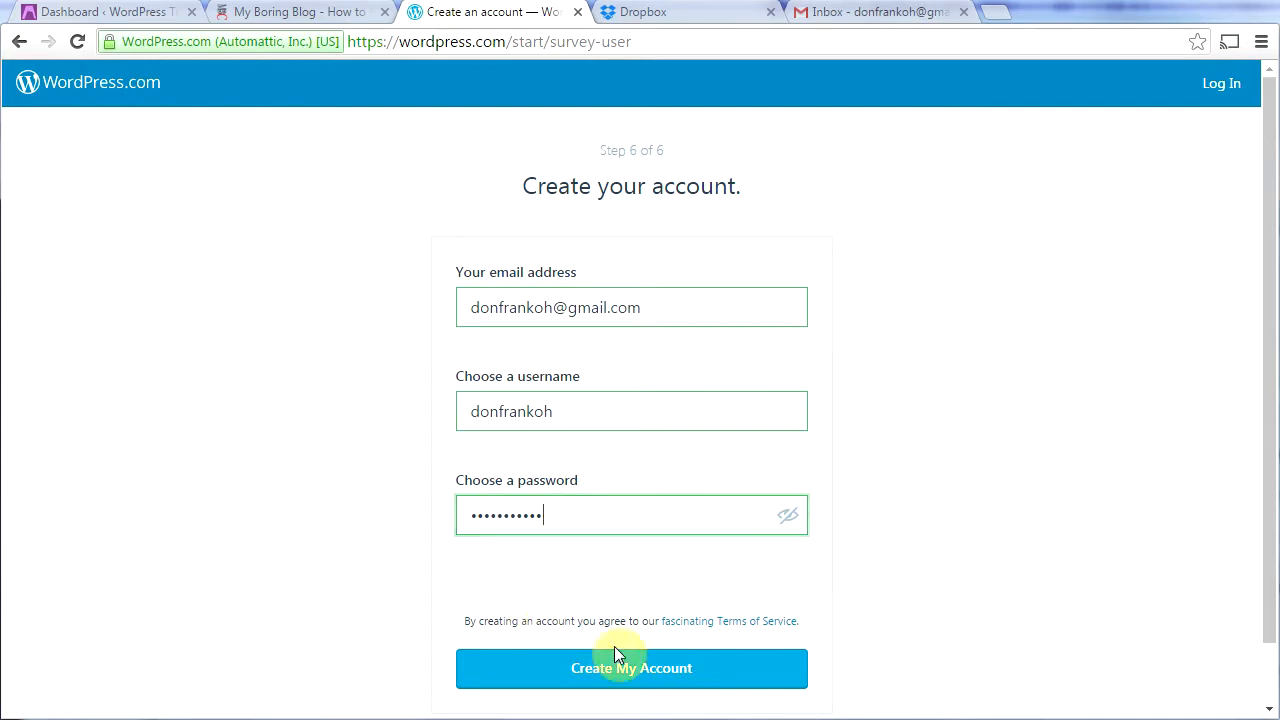
left_click(636, 670)
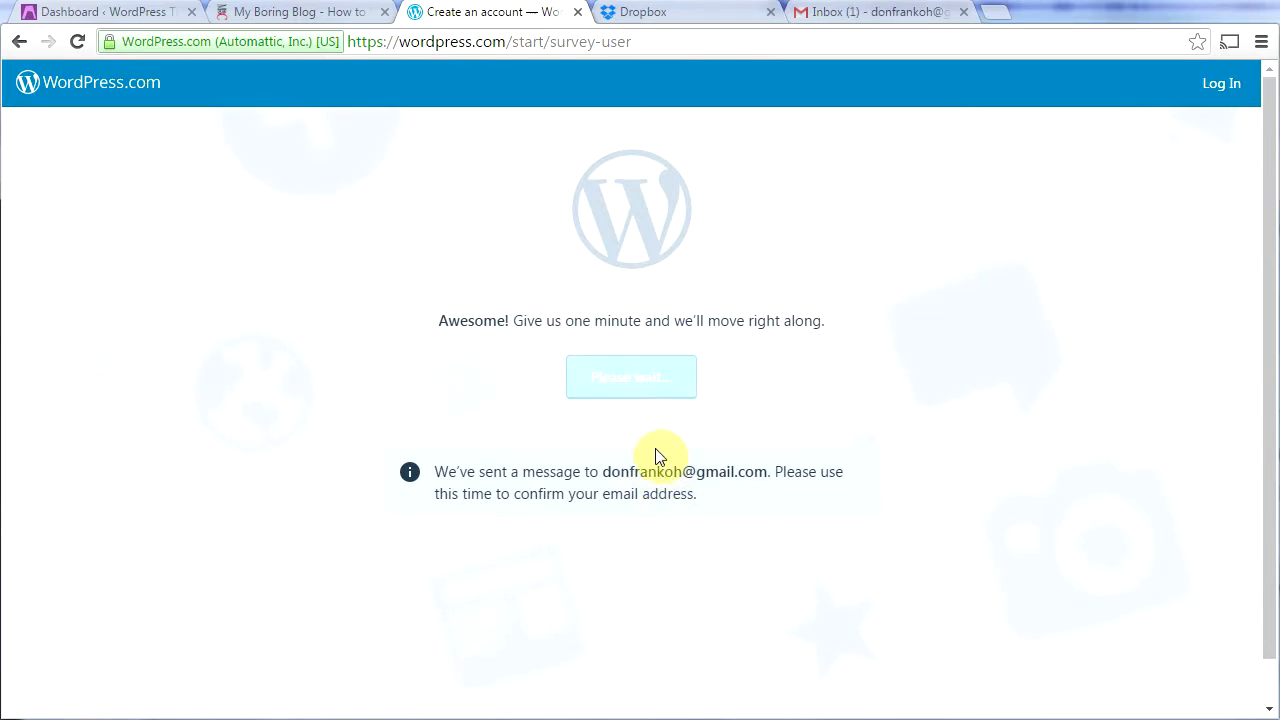
Step: Confirm the email address from the WordPress.com activation email in Gmail
left_click(865, 16)
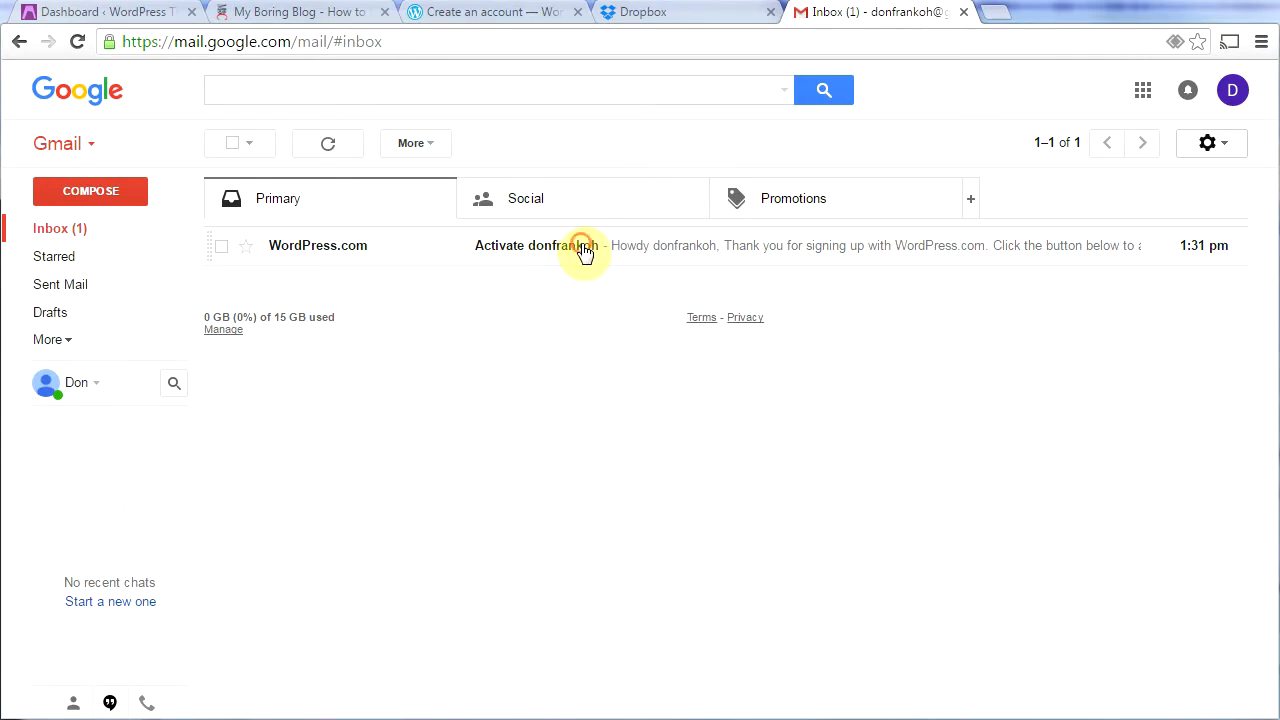
left_click(585, 250)
left_click(648, 540)
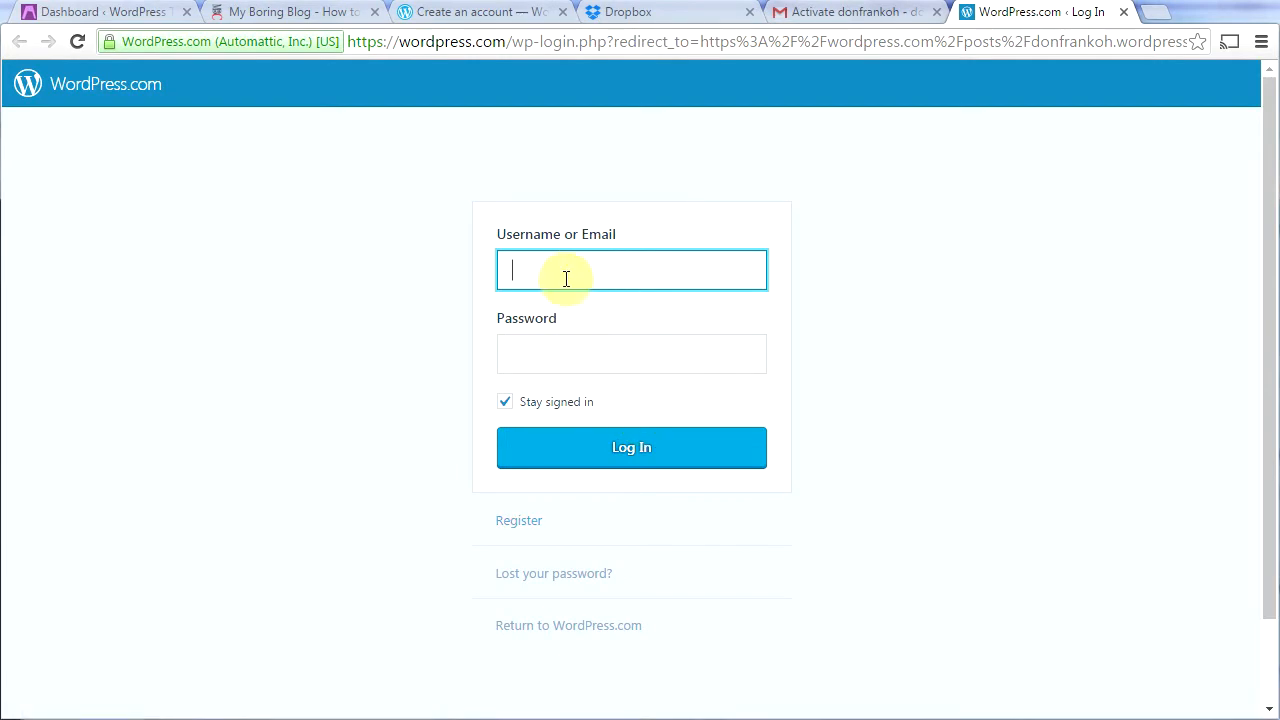
Step: Log in to the new WordPress.com account with its username and password
type("donfrankoh")
key("Tab")
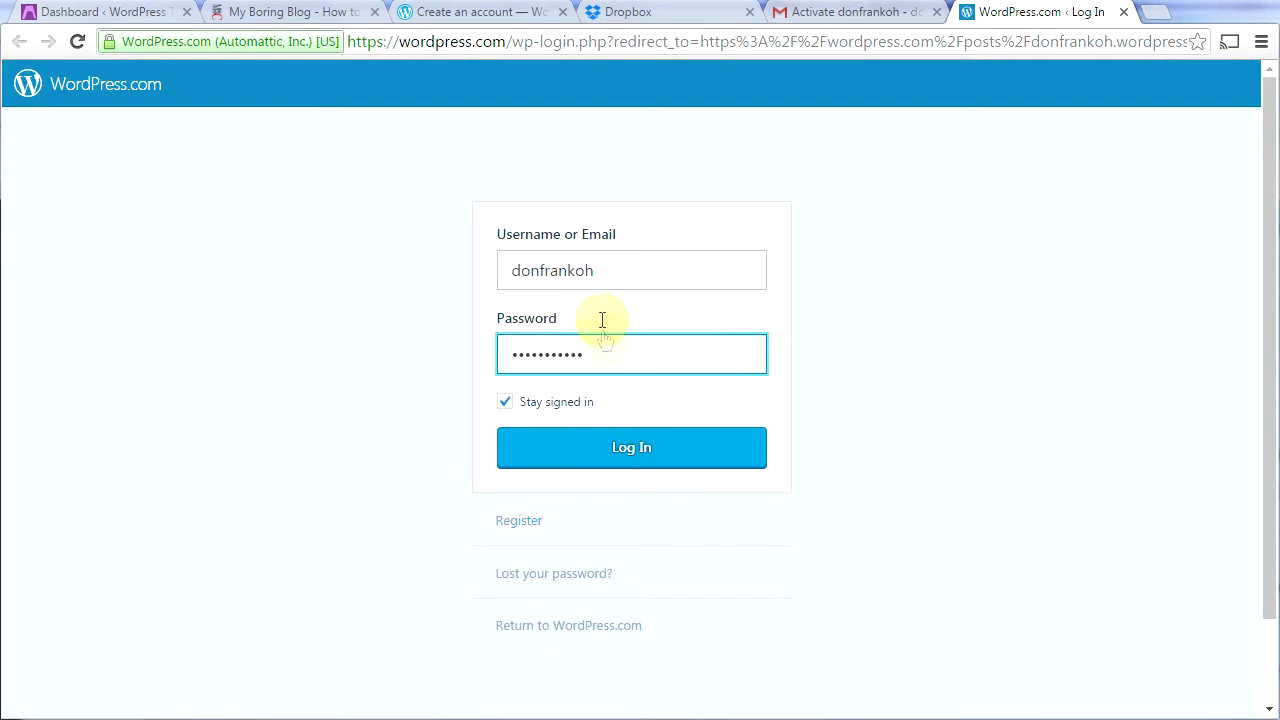
left_click(638, 455)
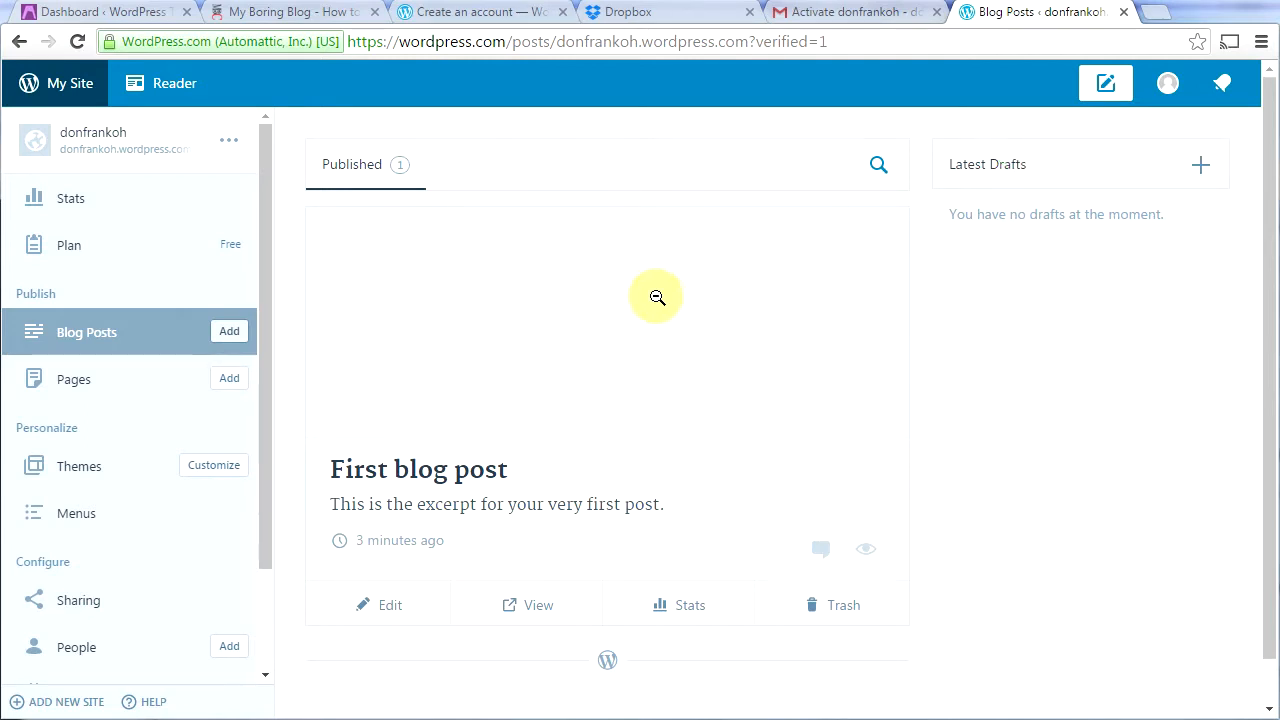
left_click(662, 20)
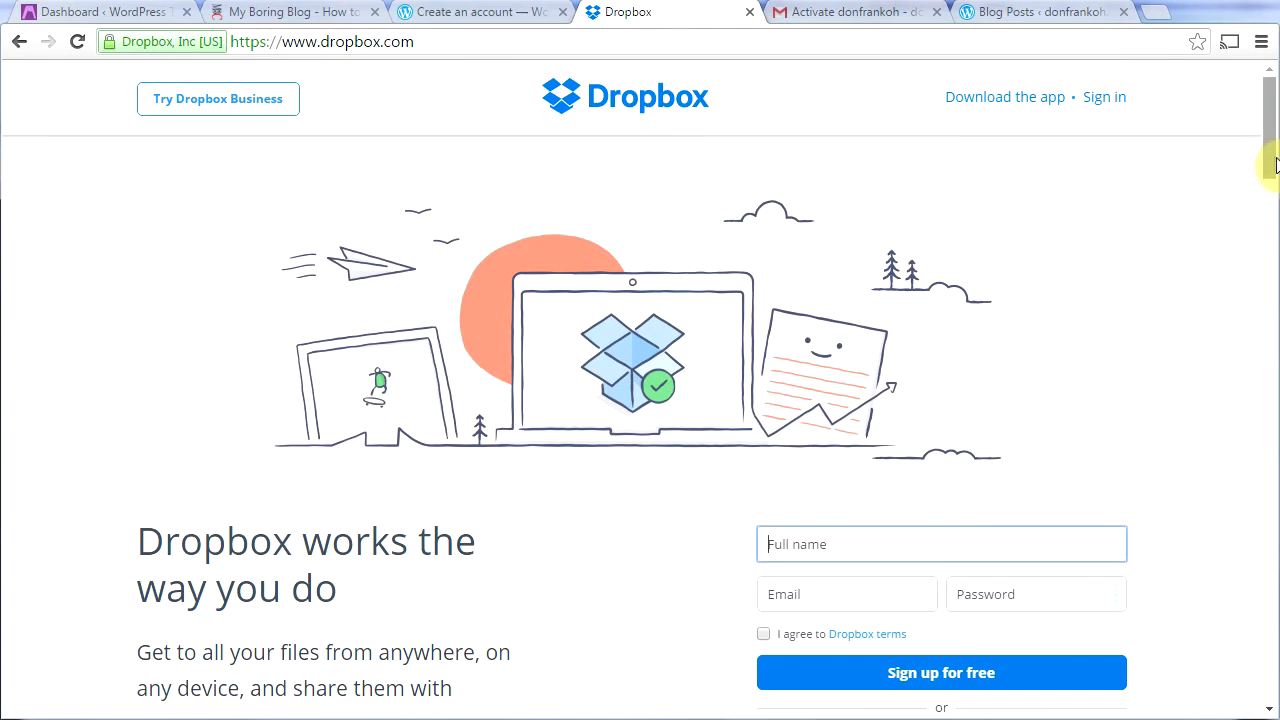
Step: Sign up for Dropbox with the Google account and grant Dropbox access to it
left_click_drag(1271, 157, 1270, 187)
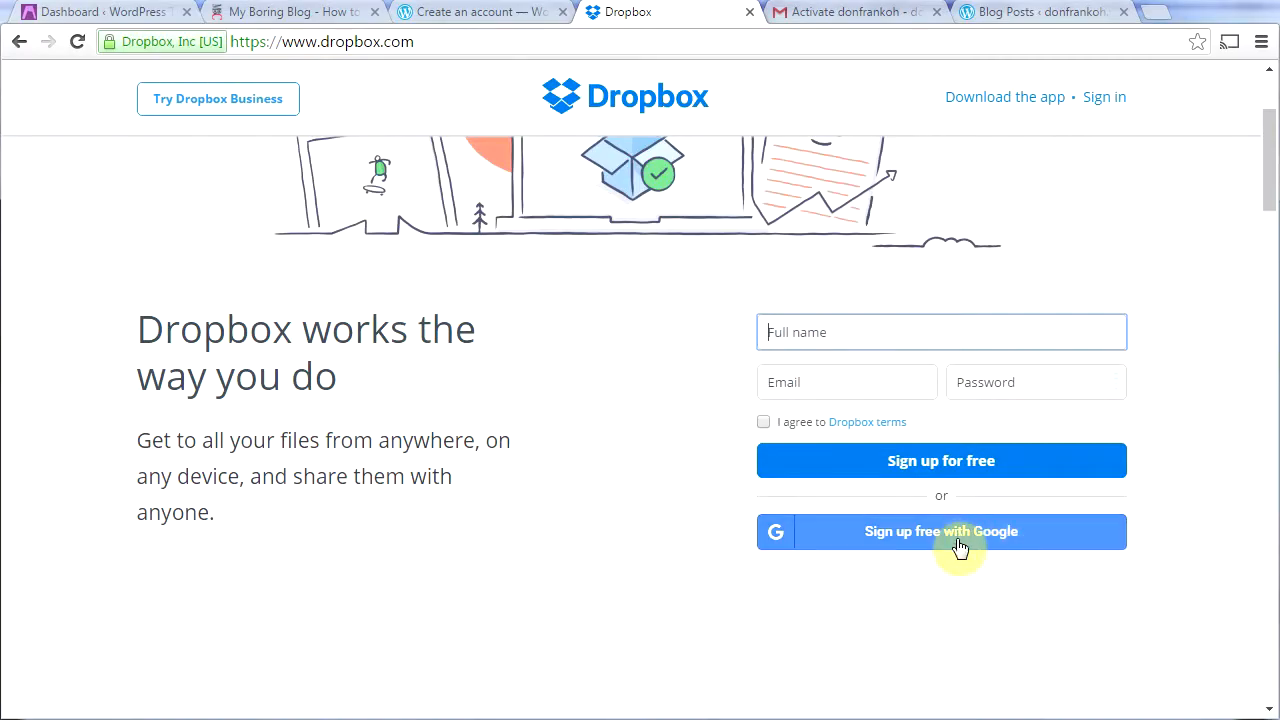
left_click(862, 18)
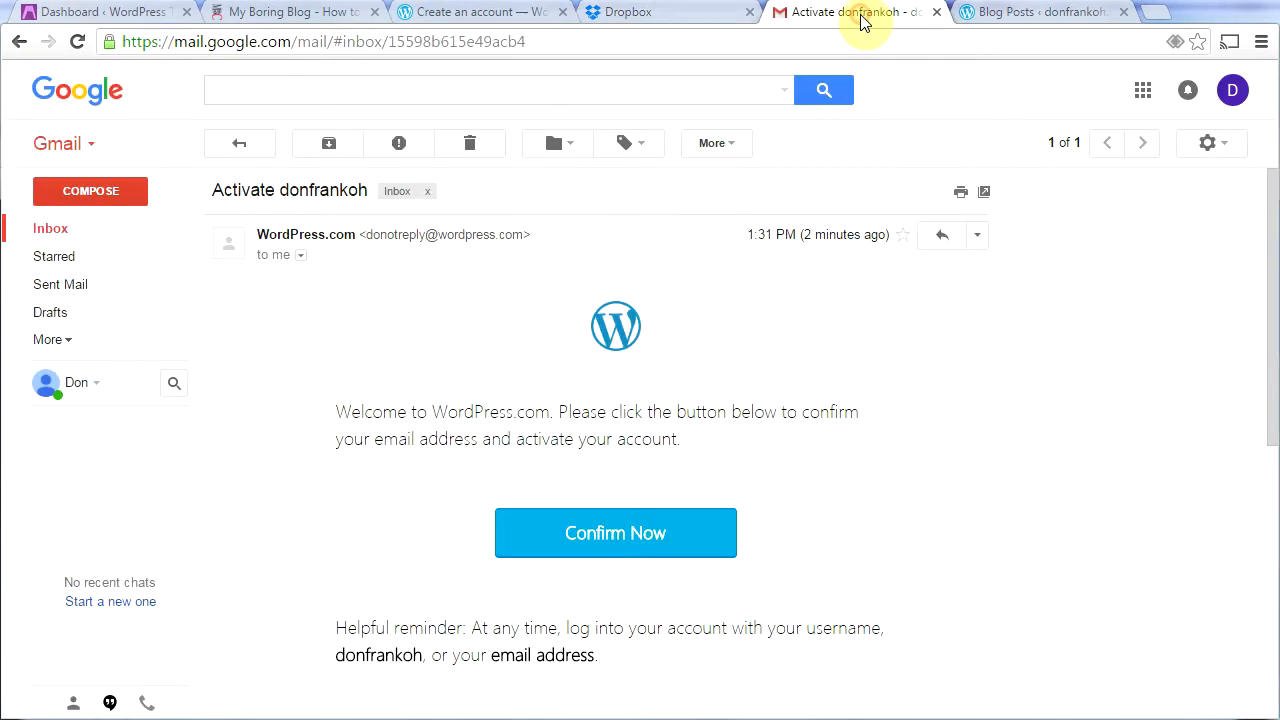
left_click(657, 11)
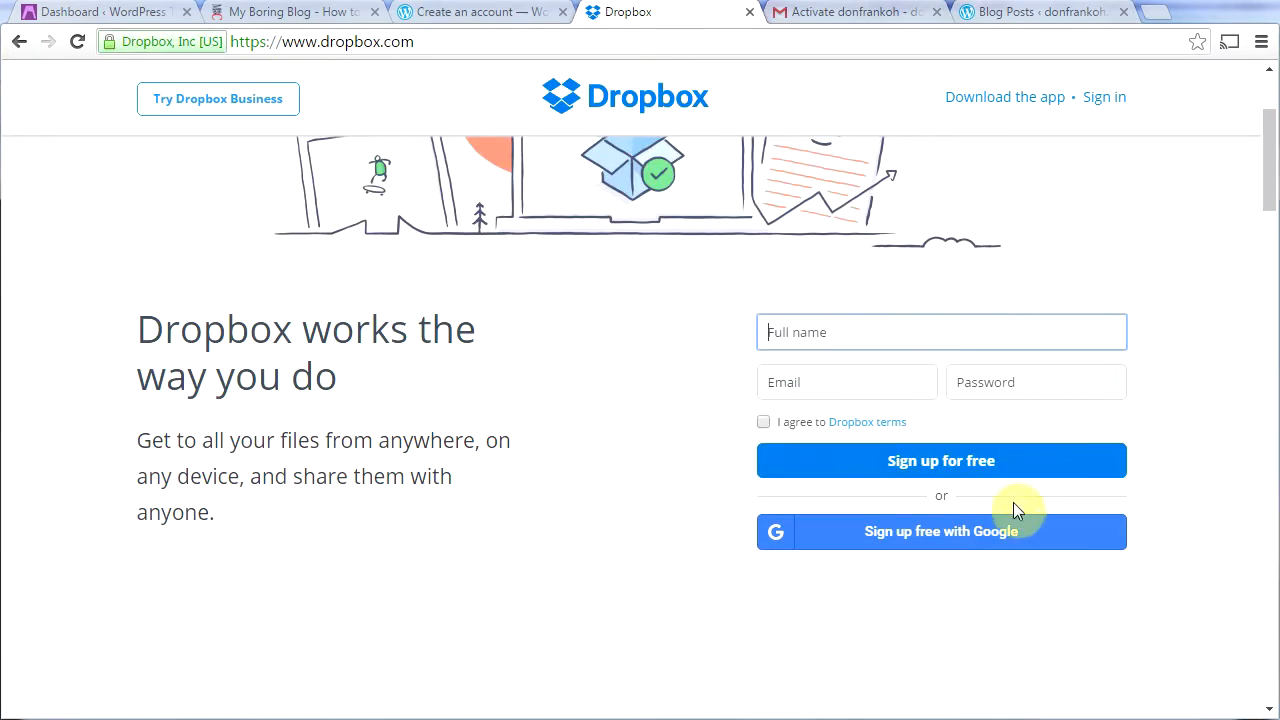
left_click(972, 536)
left_click_drag(60, 0, 240, 29)
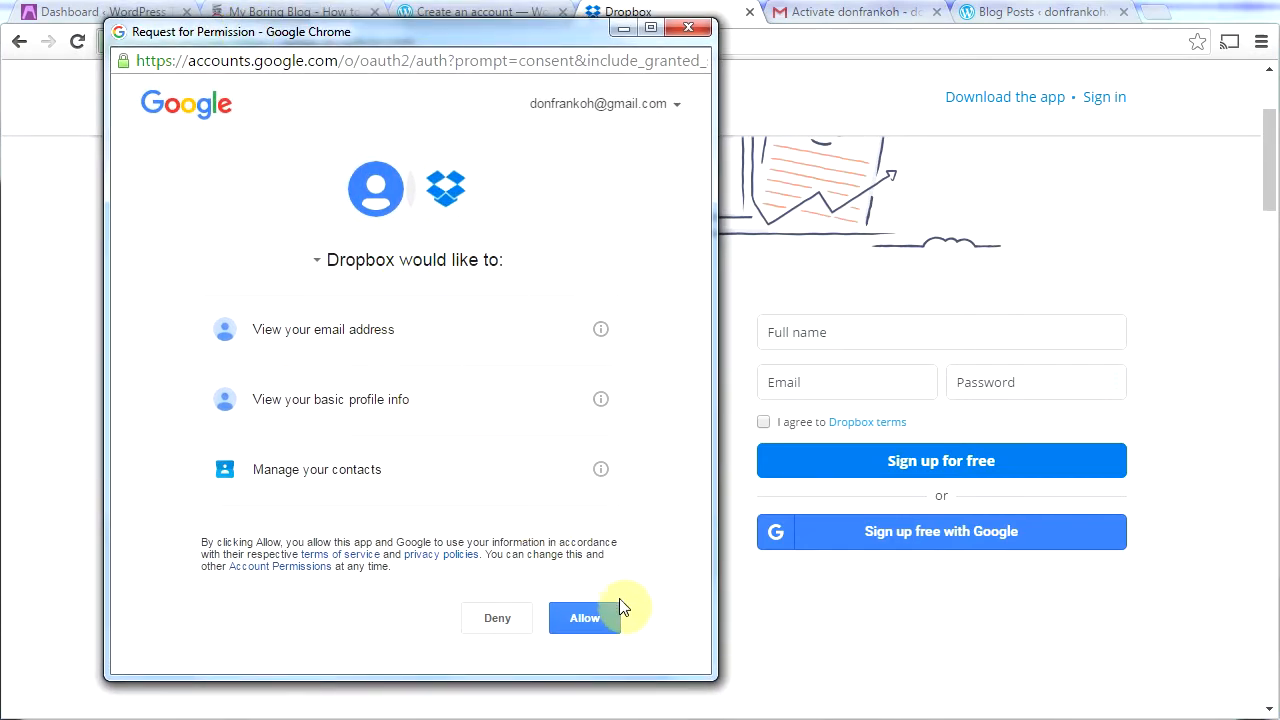
left_click(588, 619)
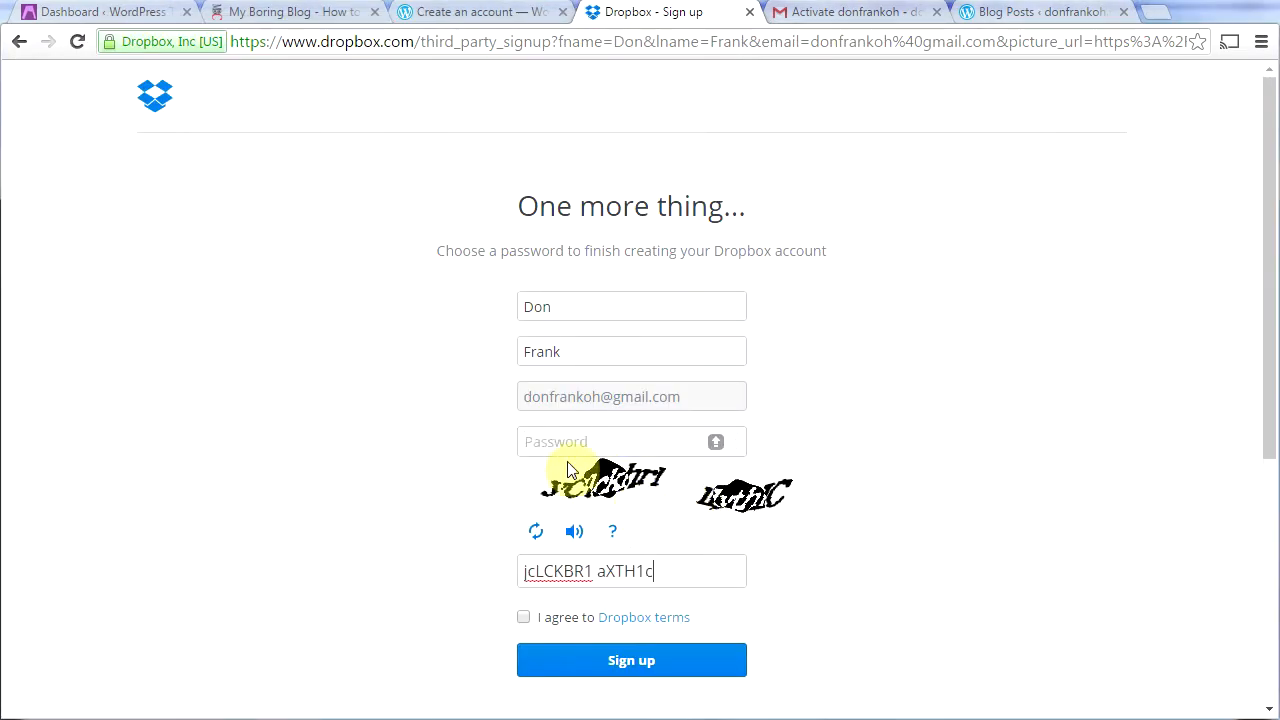
Step: Set the account password, agree to the Dropbox terms, and resubmit with a corrected CAPTCHA
left_click(566, 441)
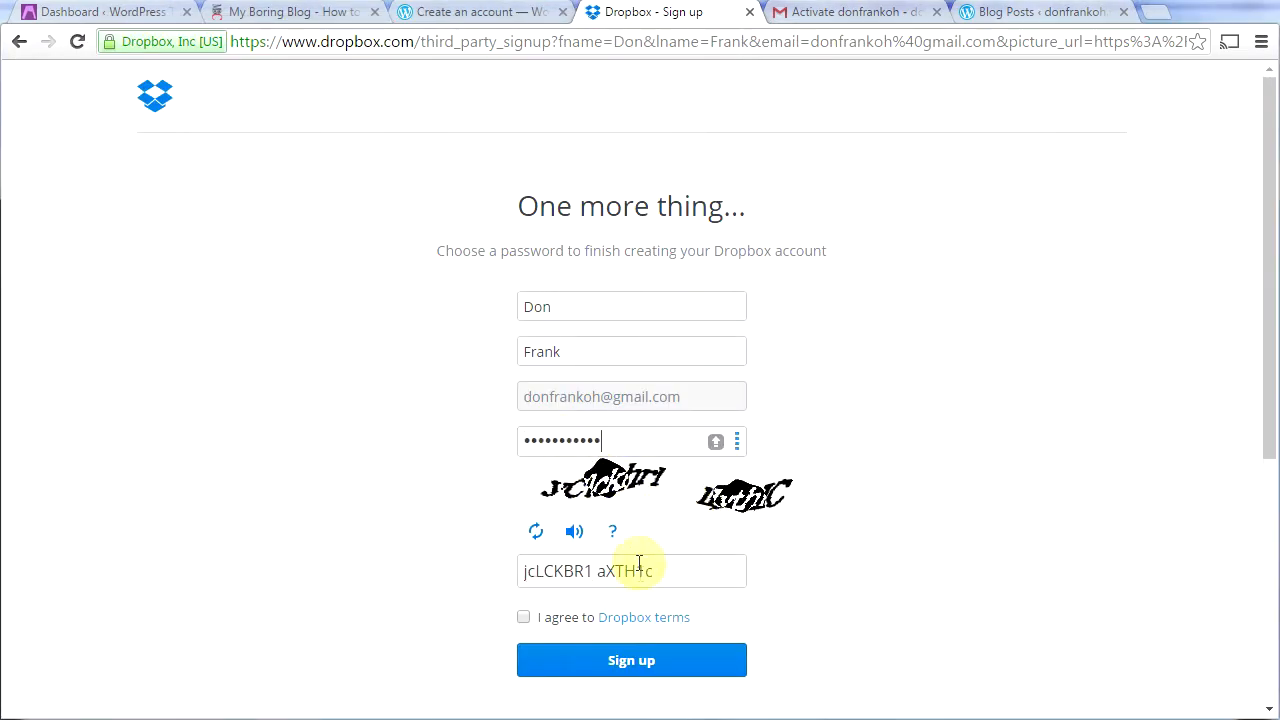
left_click(523, 617)
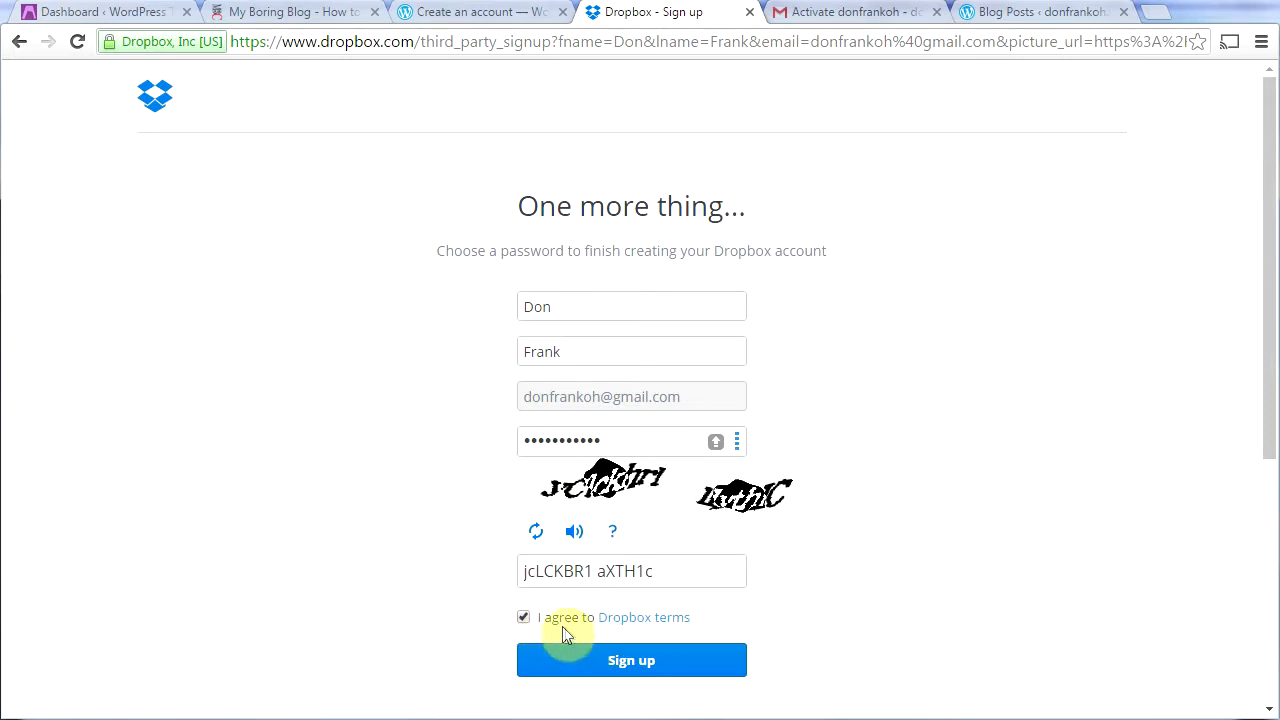
left_click(638, 662)
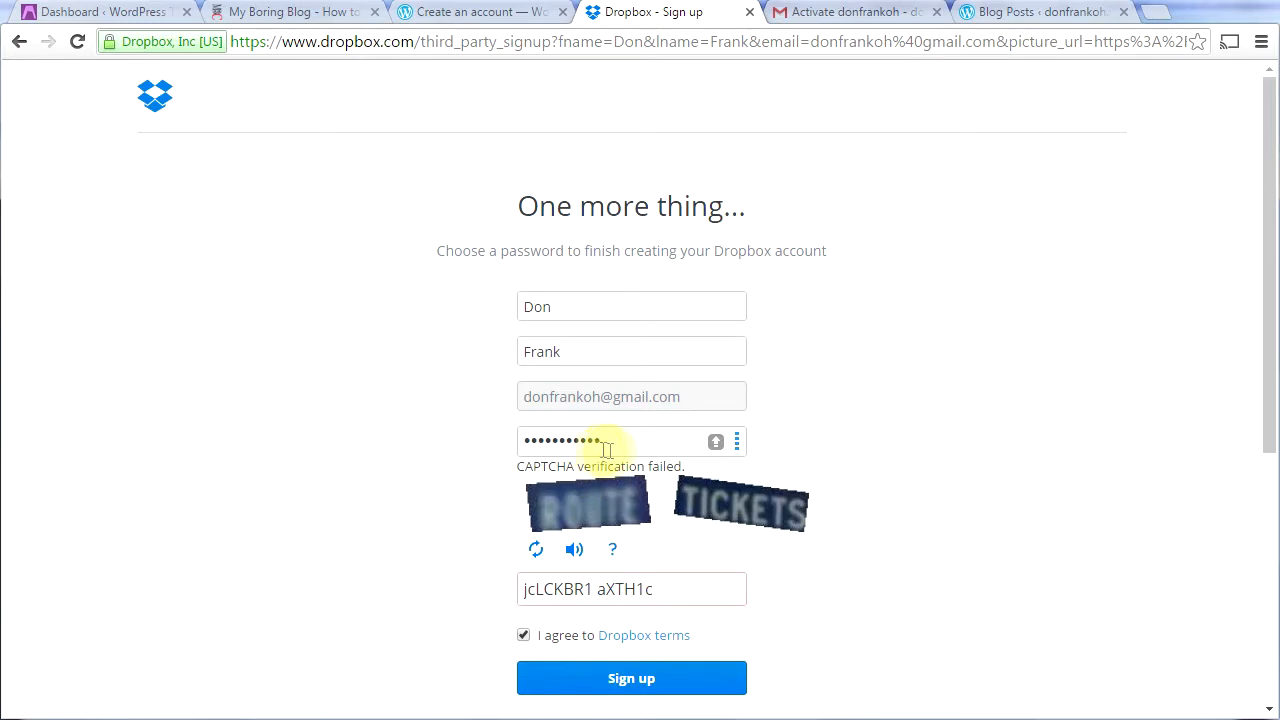
left_click_drag(665, 588, 269, 609)
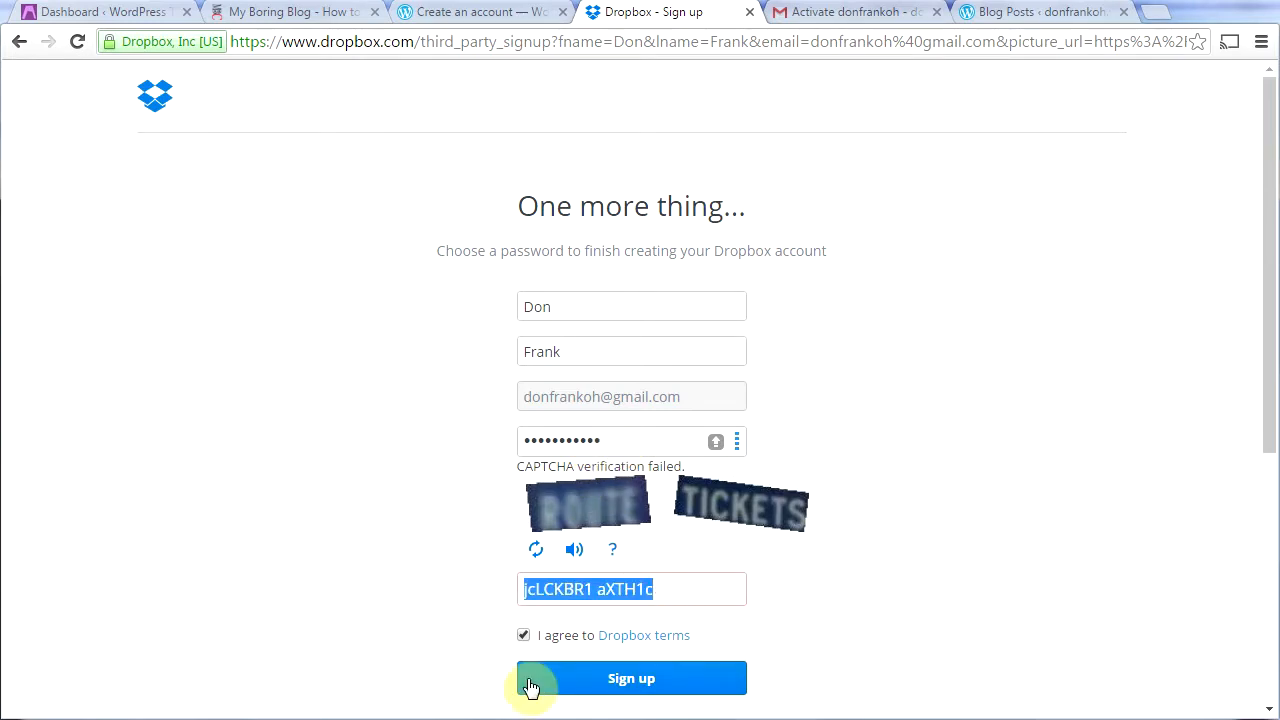
type("ROUTE")
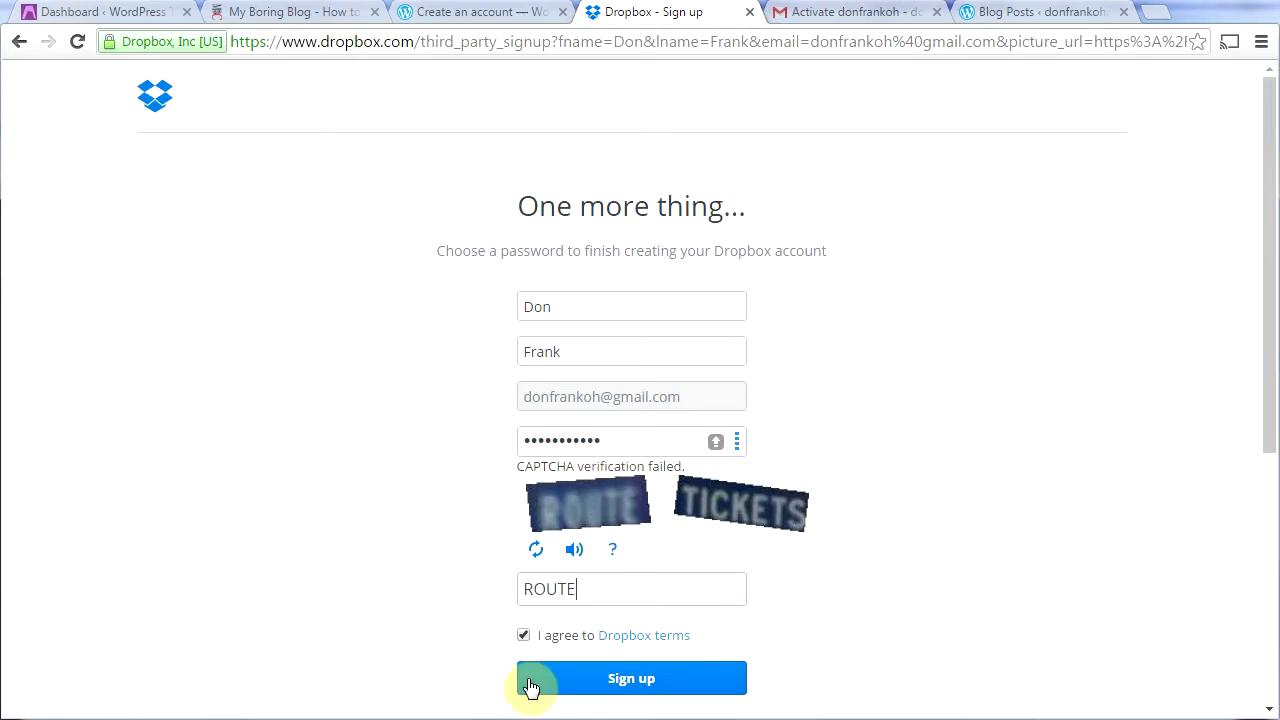
type(" TICKETS")
left_click(641, 689)
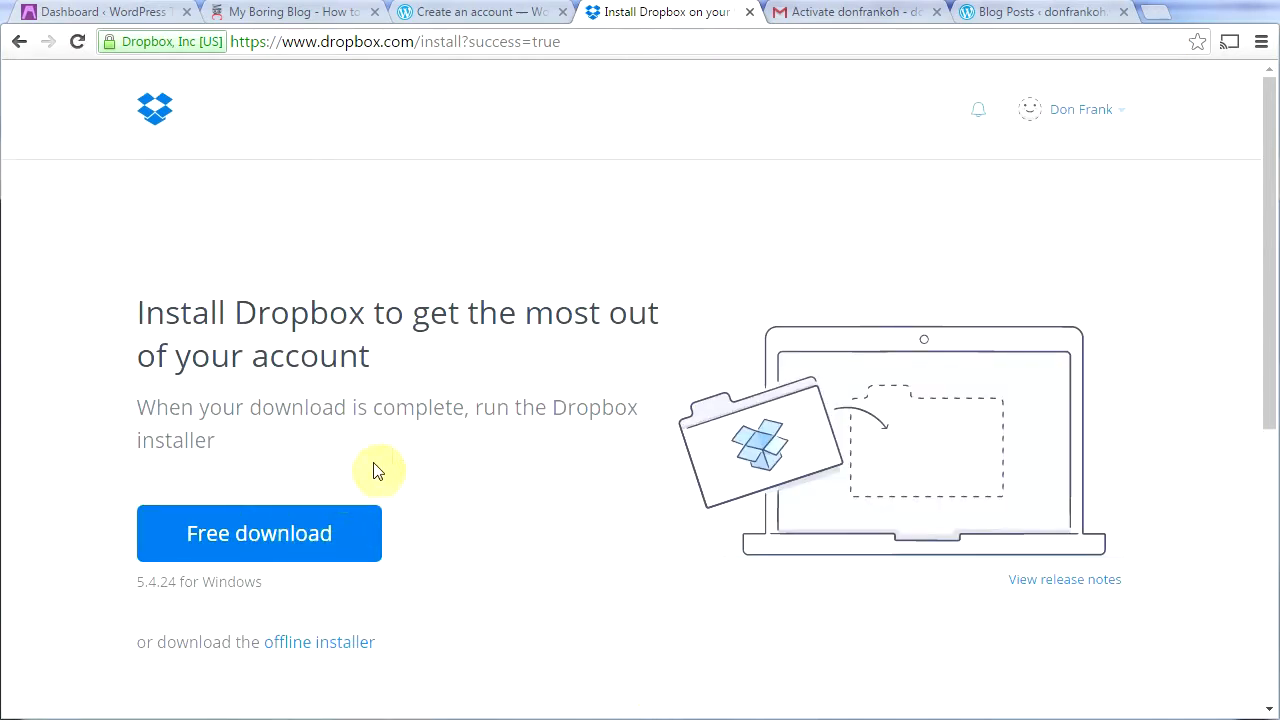
Step: Verify the Dropbox email from Gmail, dismiss the verified notice, and return to the WordPress dashboard
left_click(840, 14)
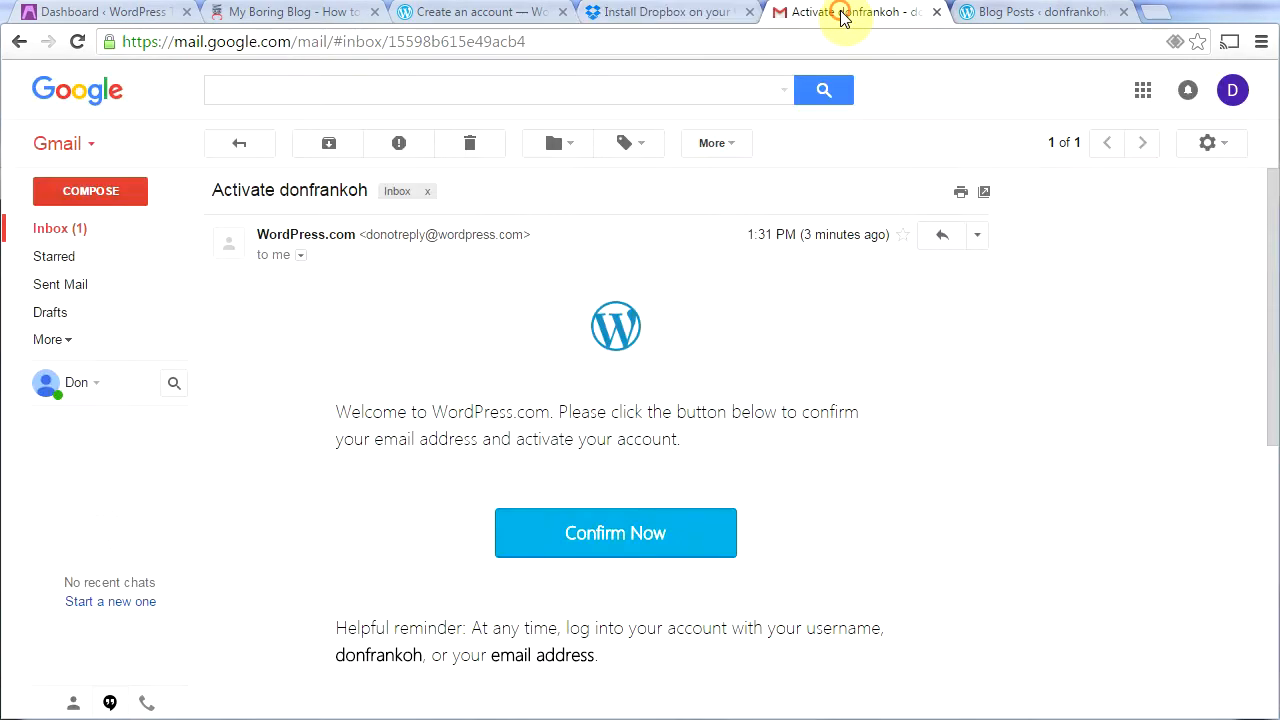
left_click(62, 230)
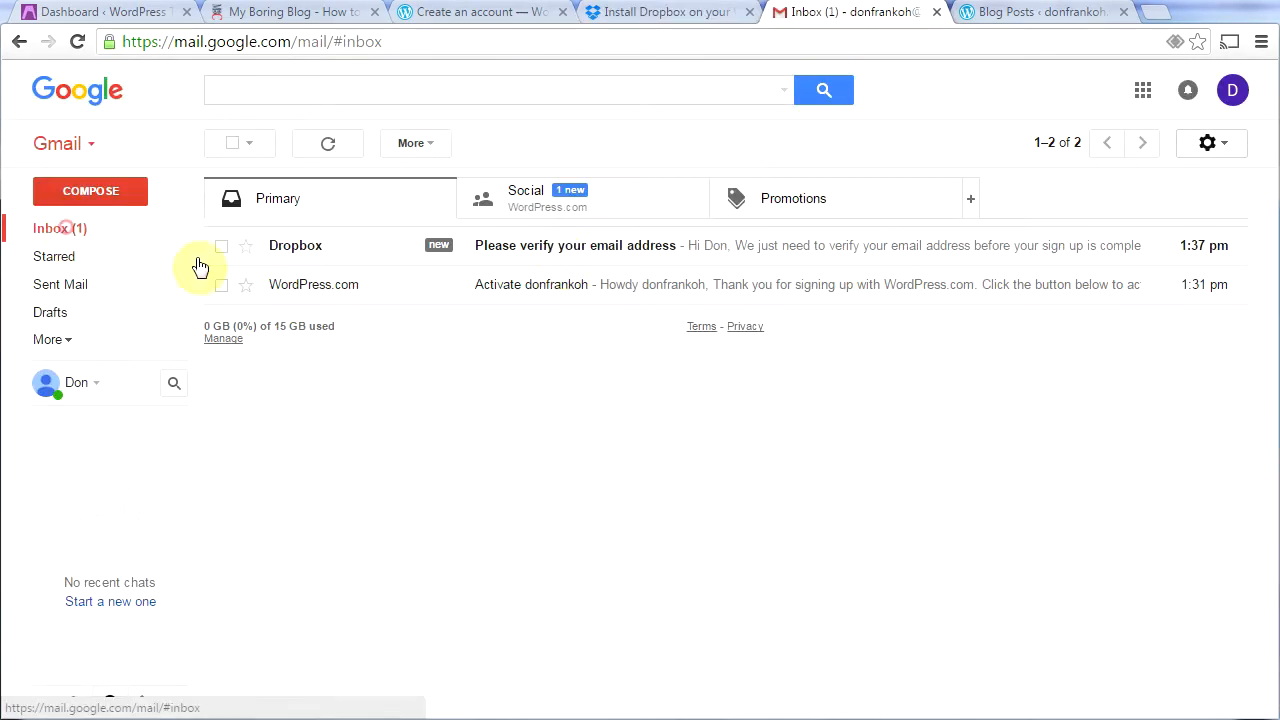
left_click(617, 247)
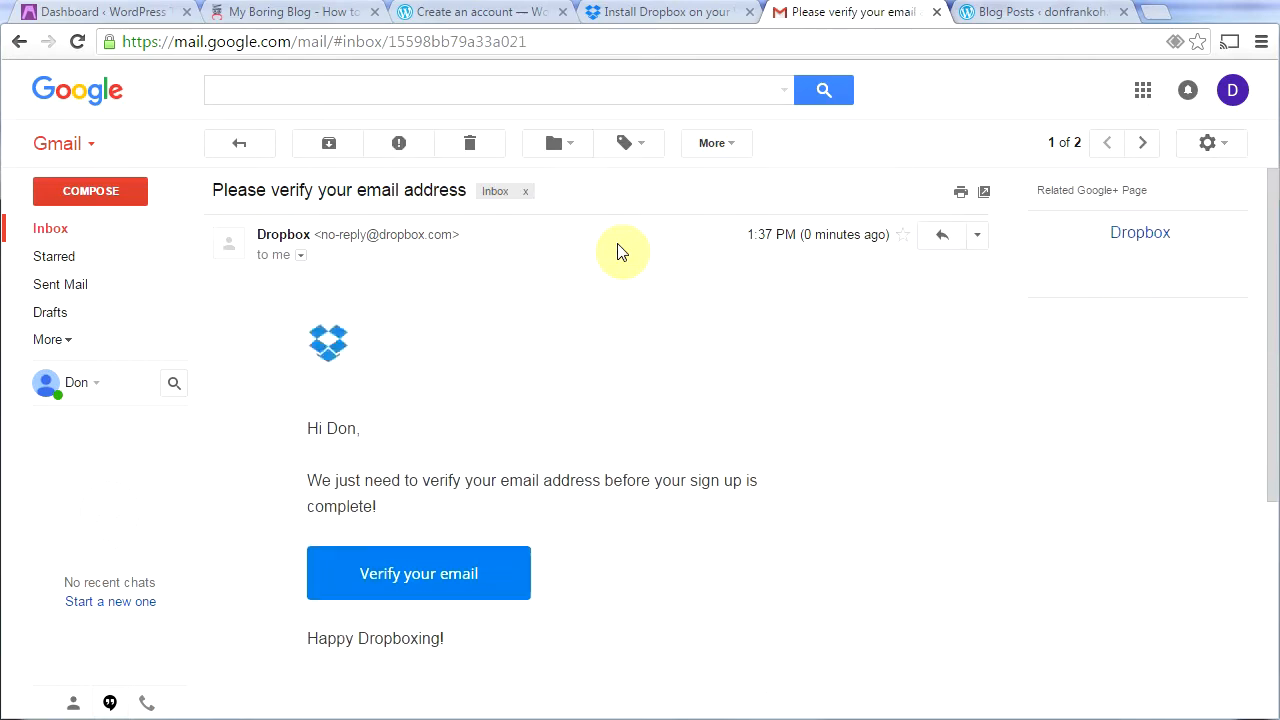
left_click(407, 584)
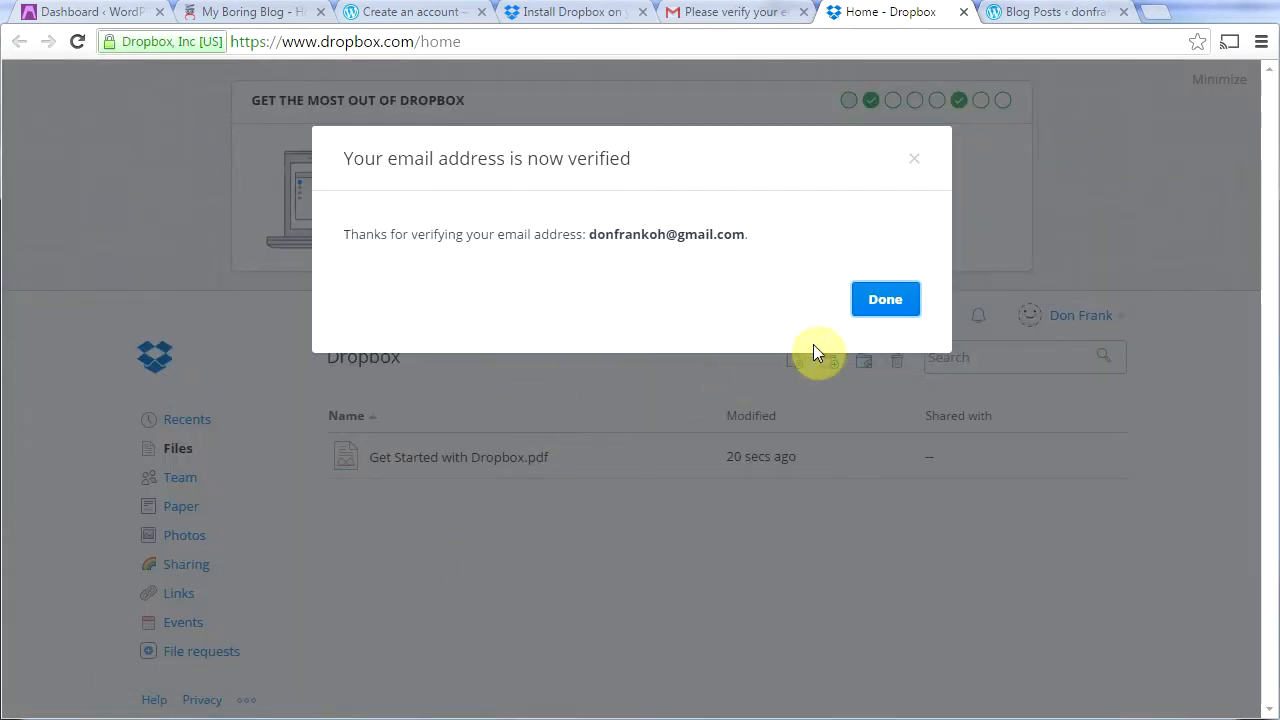
left_click(884, 305)
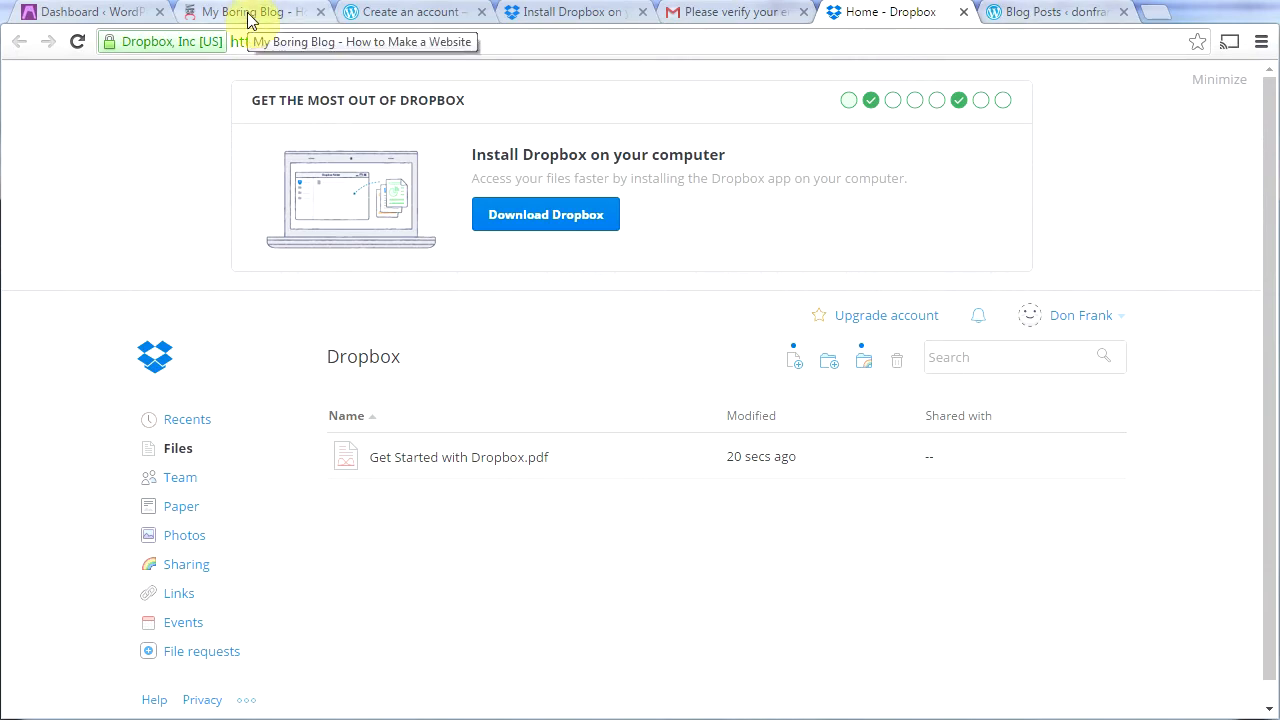
left_click(92, 14)
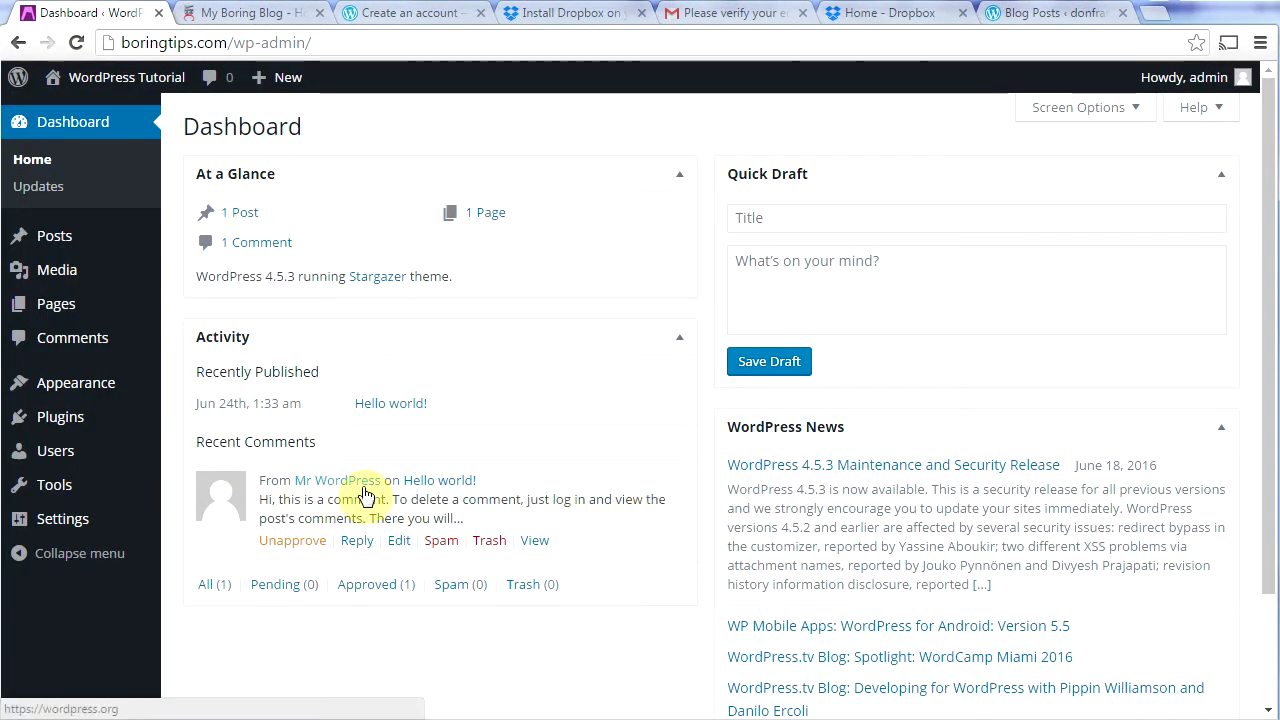
Step: From Installed Plugins, start activating the Akismet account via its banner
mouse_move(47, 424)
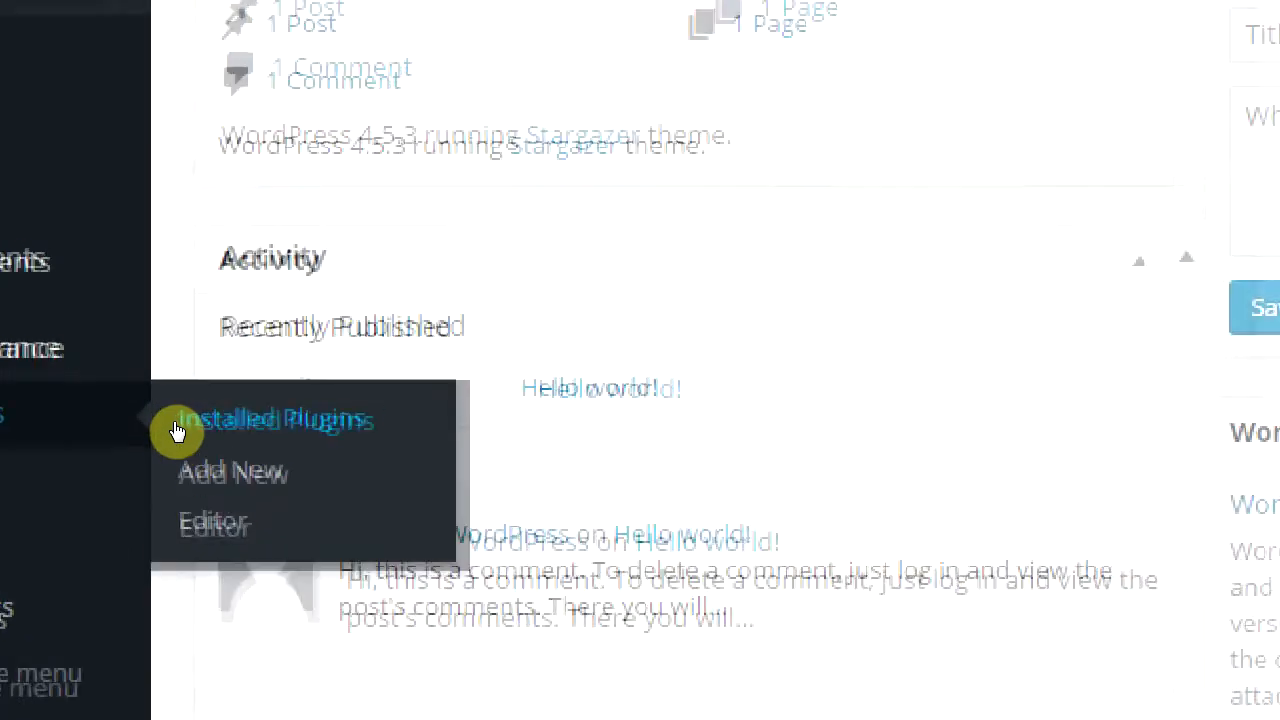
left_click(190, 452)
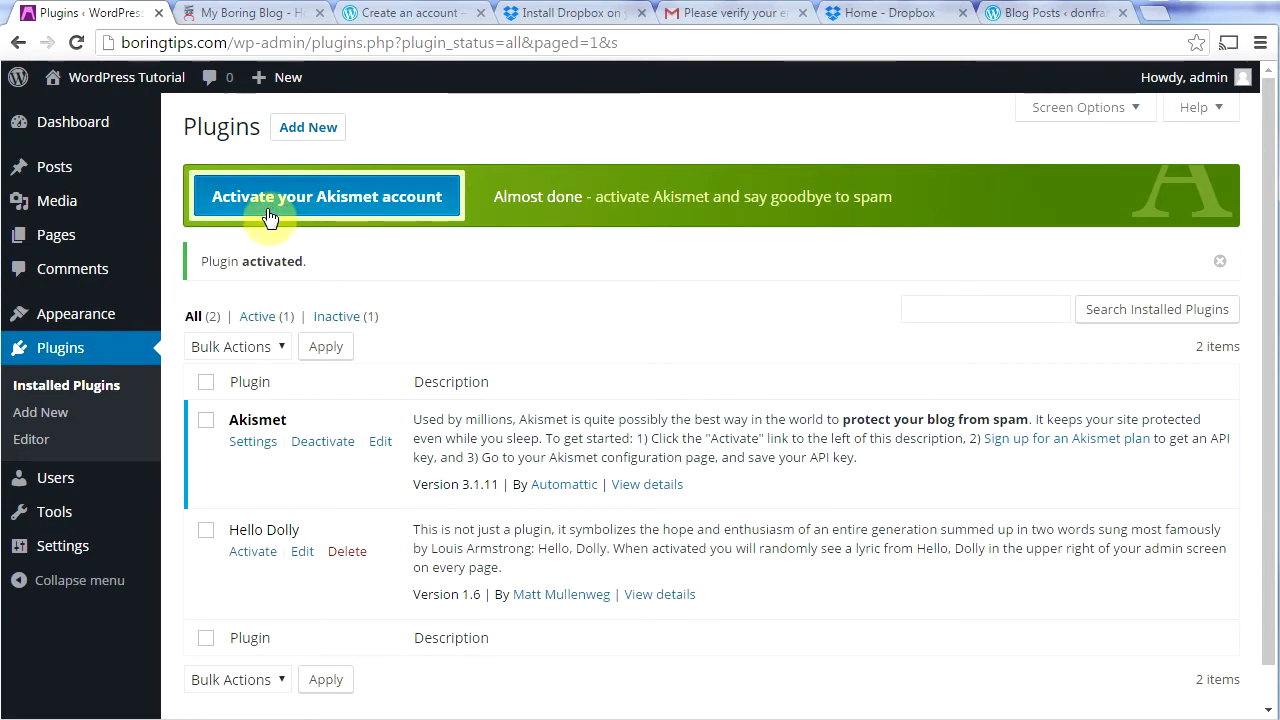
left_click(267, 206)
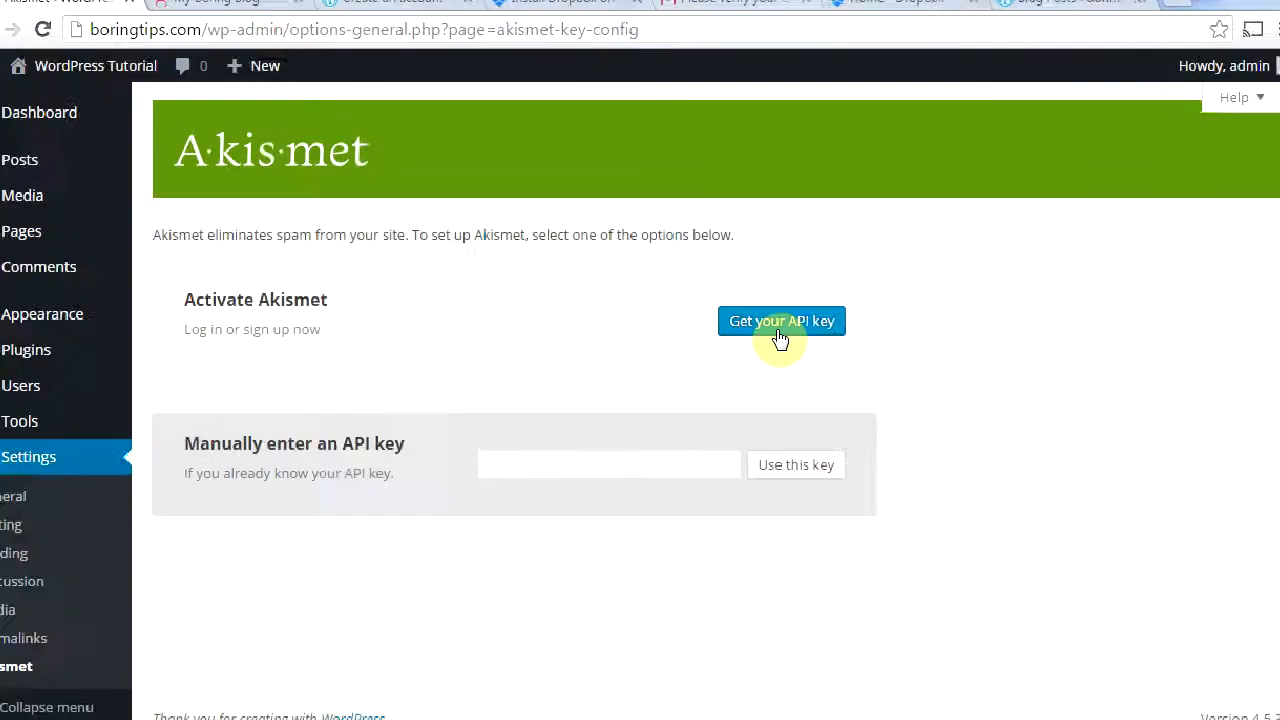
Step: Request an Akismet API key, approving login with the WordPress.com account
left_click(780, 340)
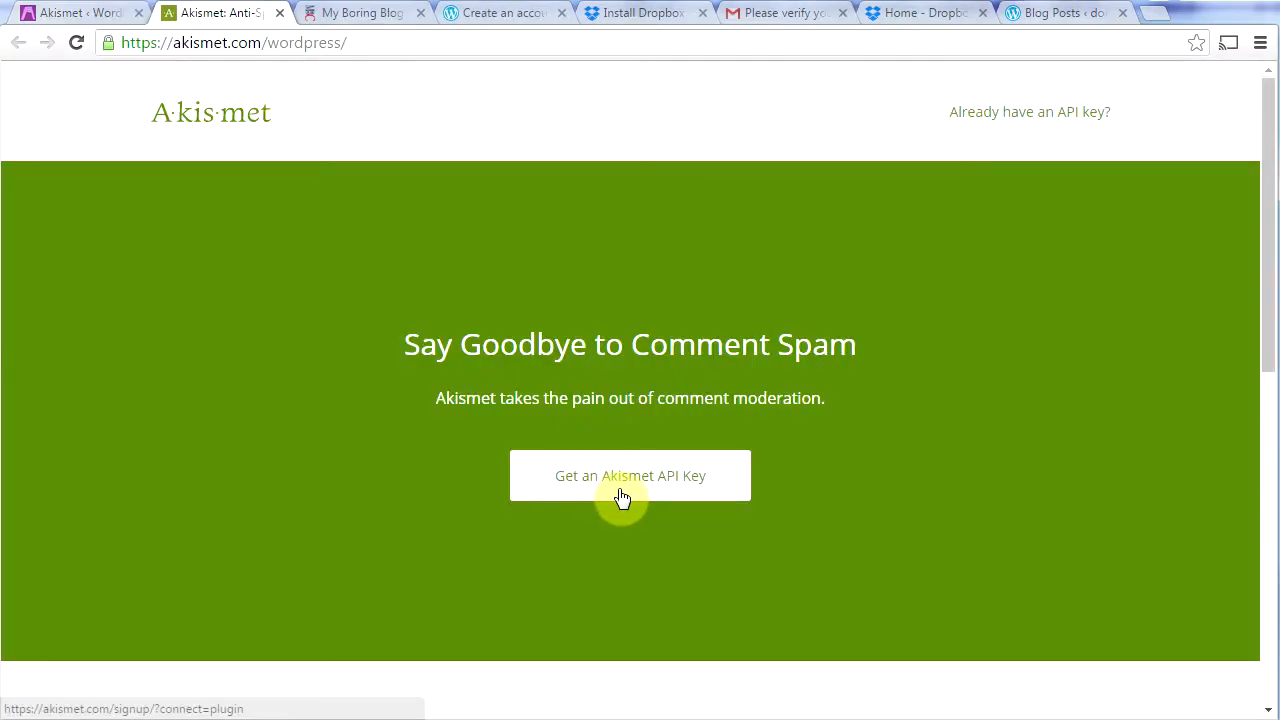
left_click(620, 490)
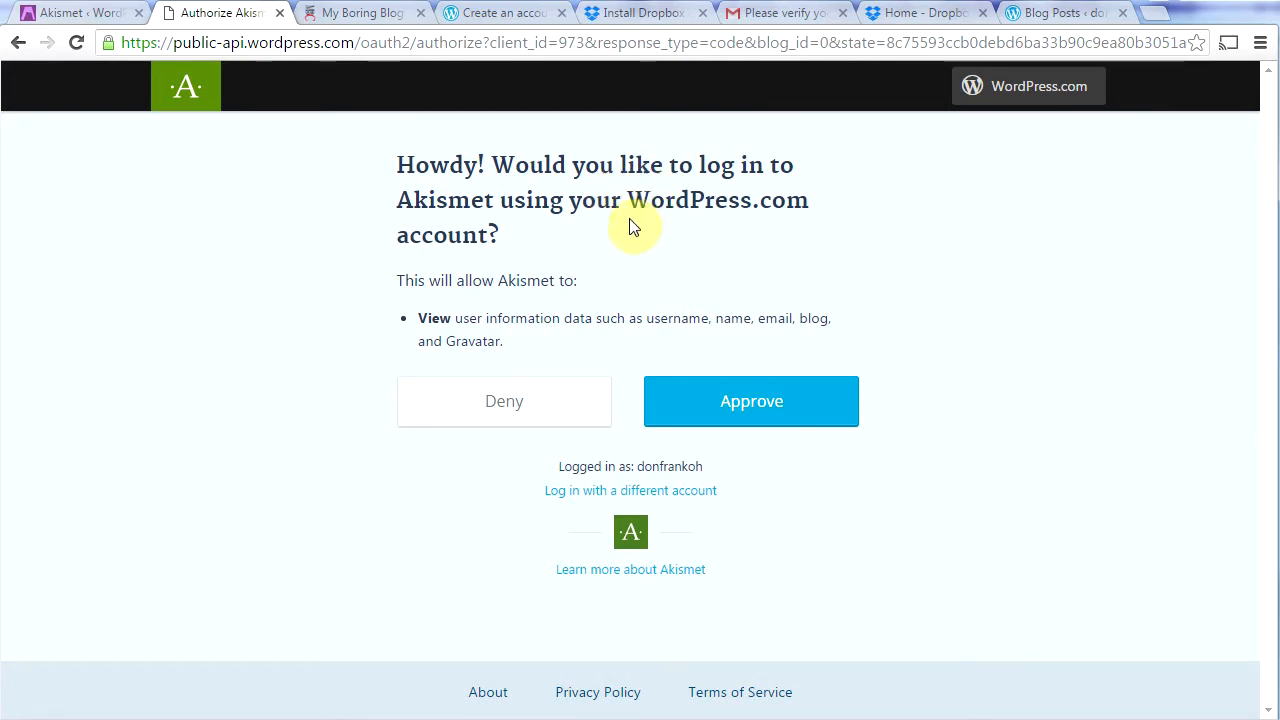
left_click(744, 425)
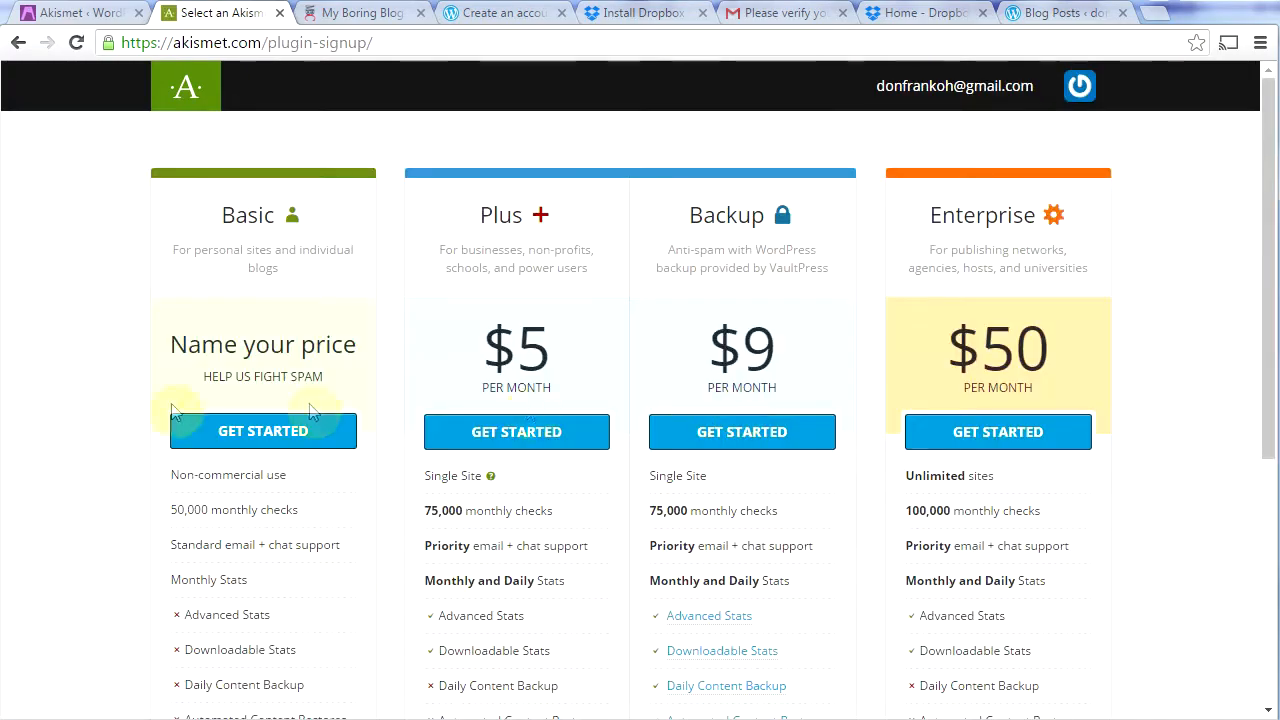
Step: Choose Akismet Basic at $0 per year, fill in the contact name, and activate boringtips.com
left_click(248, 436)
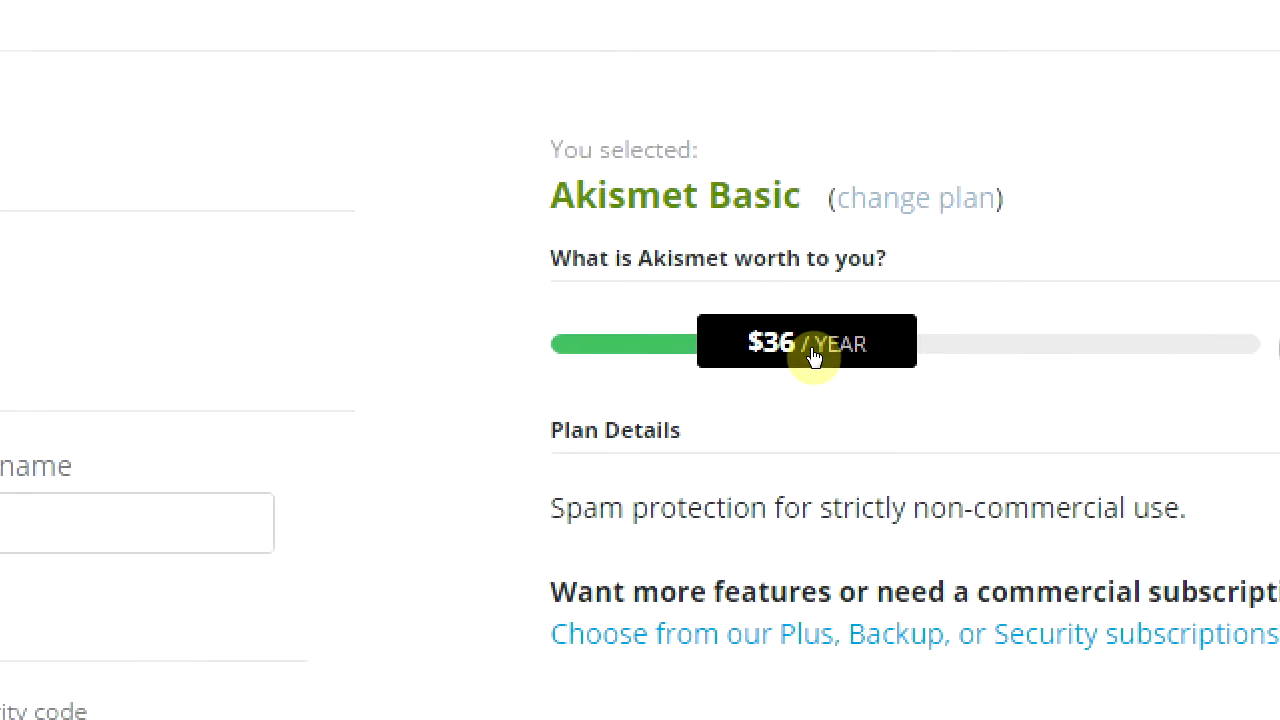
left_click_drag(716, 357, 576, 359)
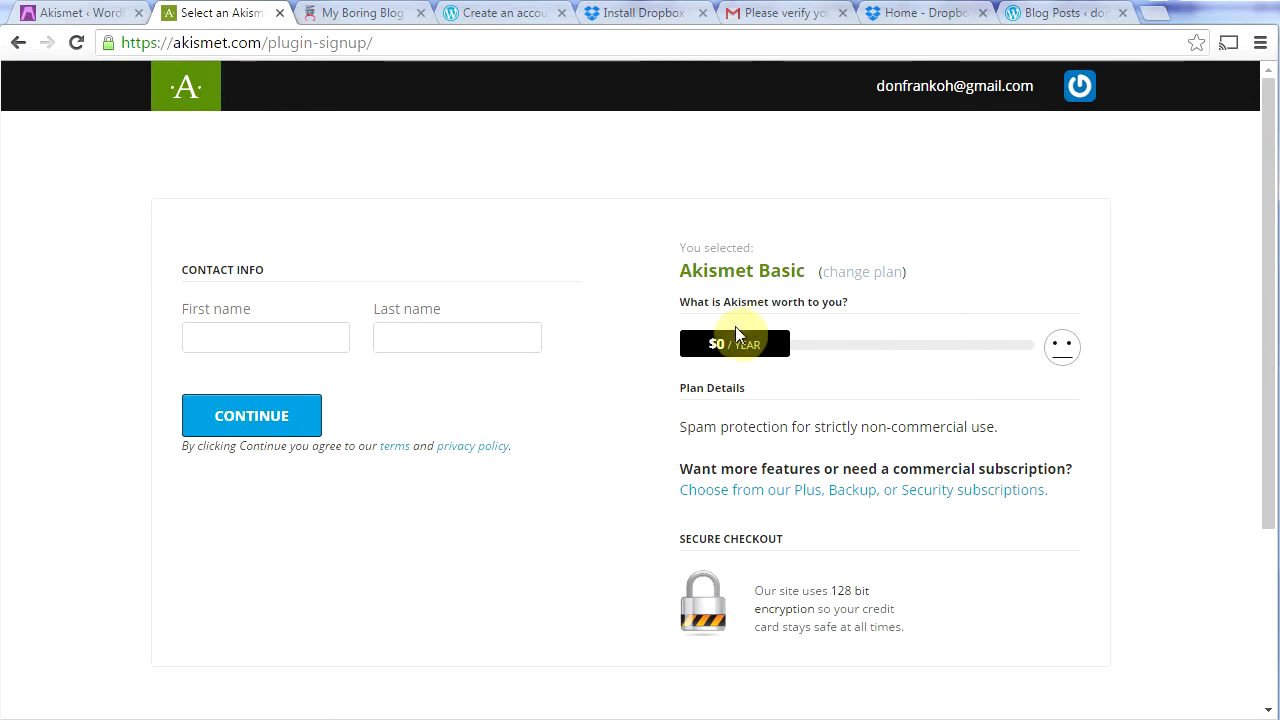
left_click(206, 338)
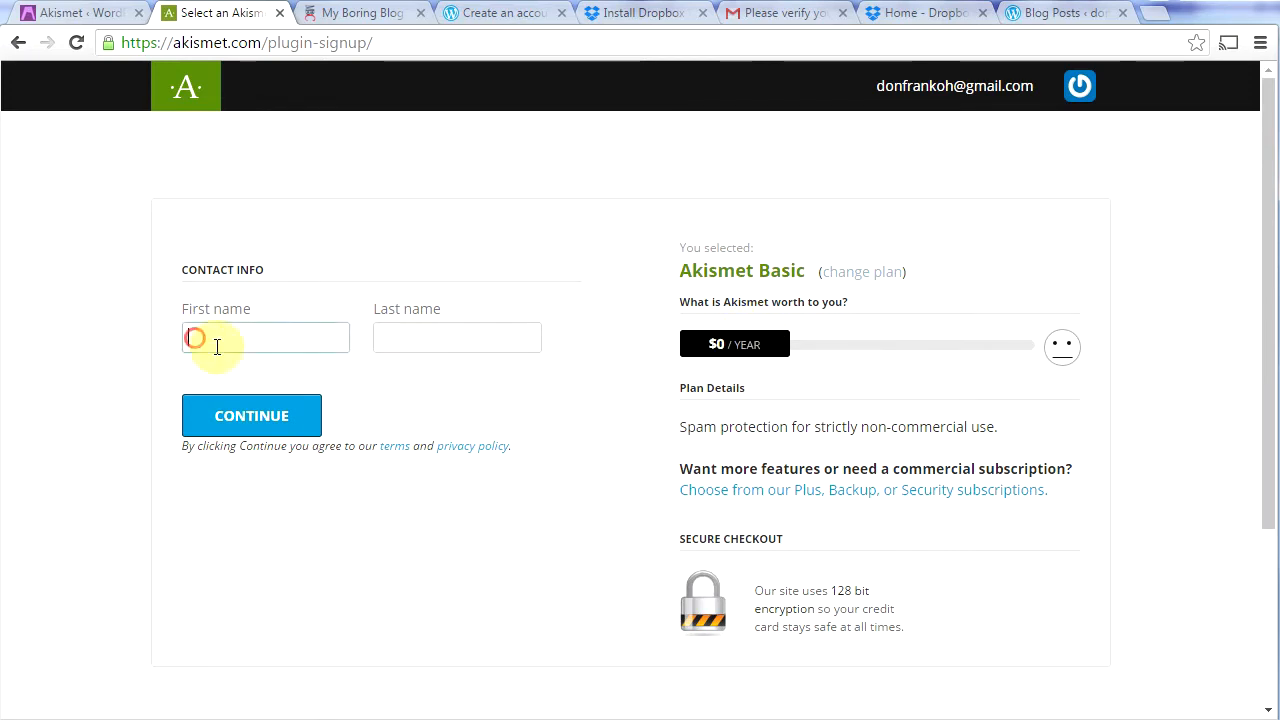
type("dO")
left_click(282, 368)
left_click(243, 424)
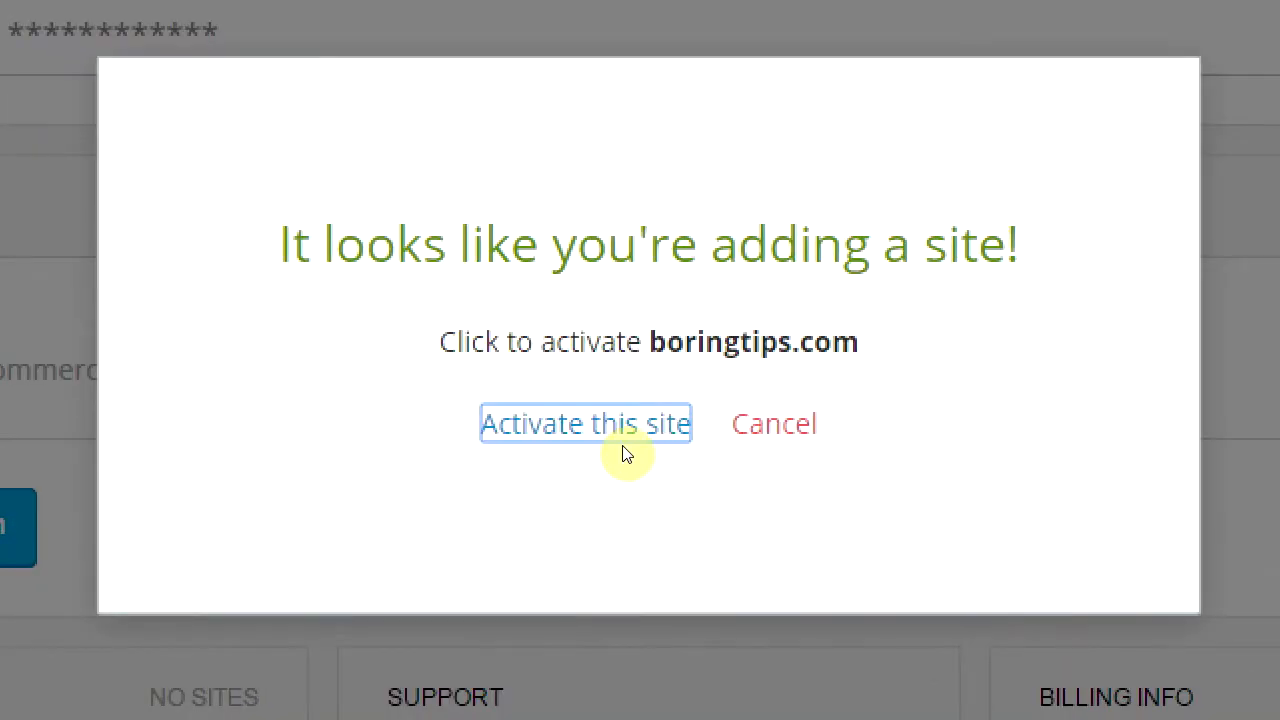
left_click(620, 438)
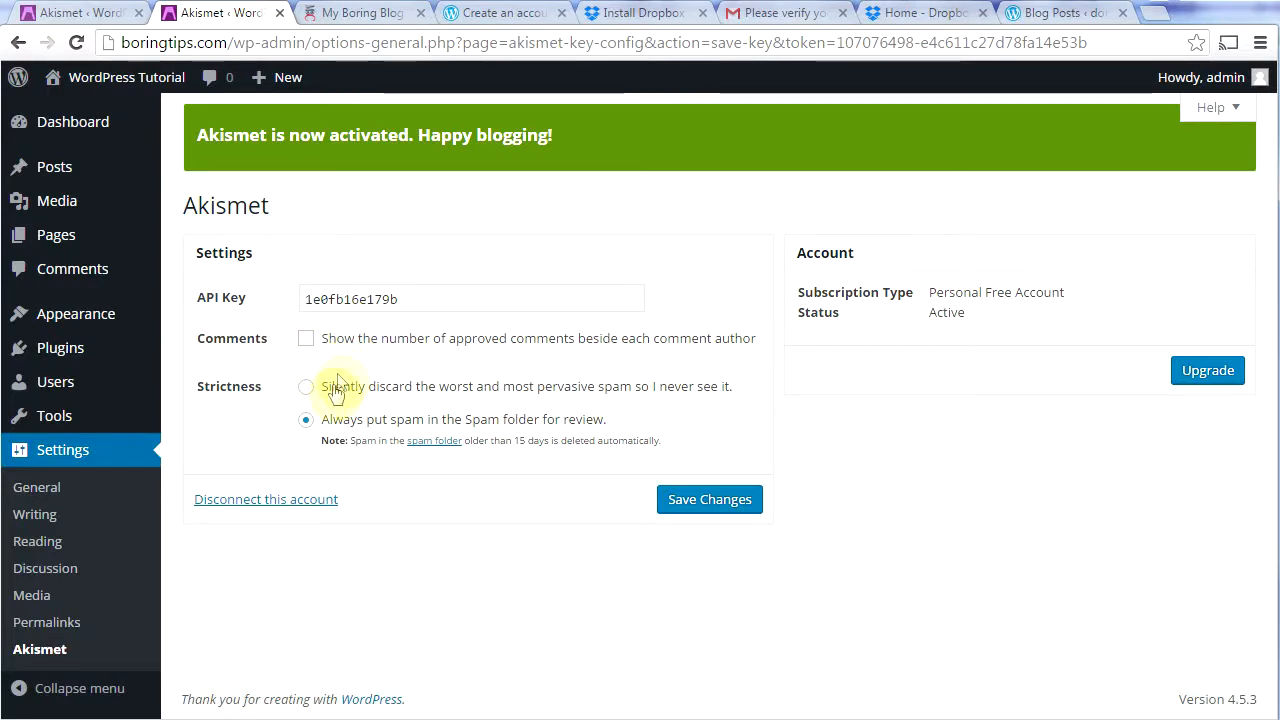
Step: Save the Akismet settings for the active Personal Free Account
left_click(706, 502)
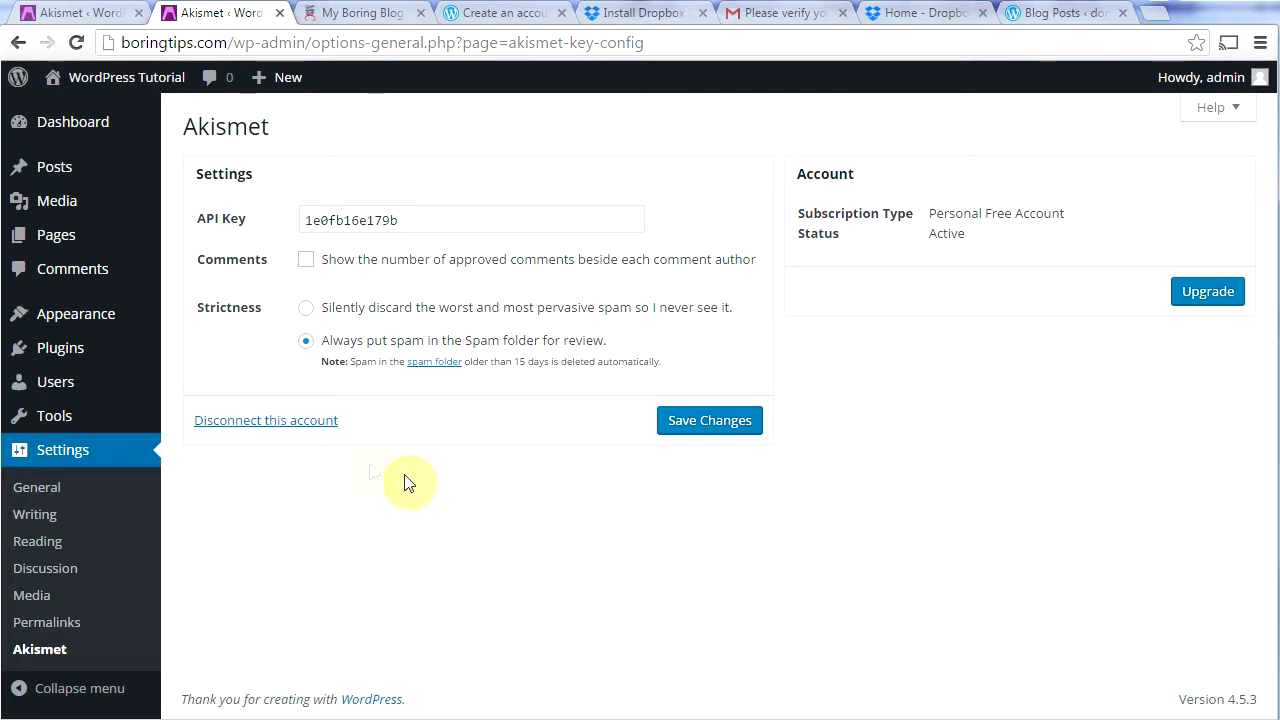
mouse_move(80, 355)
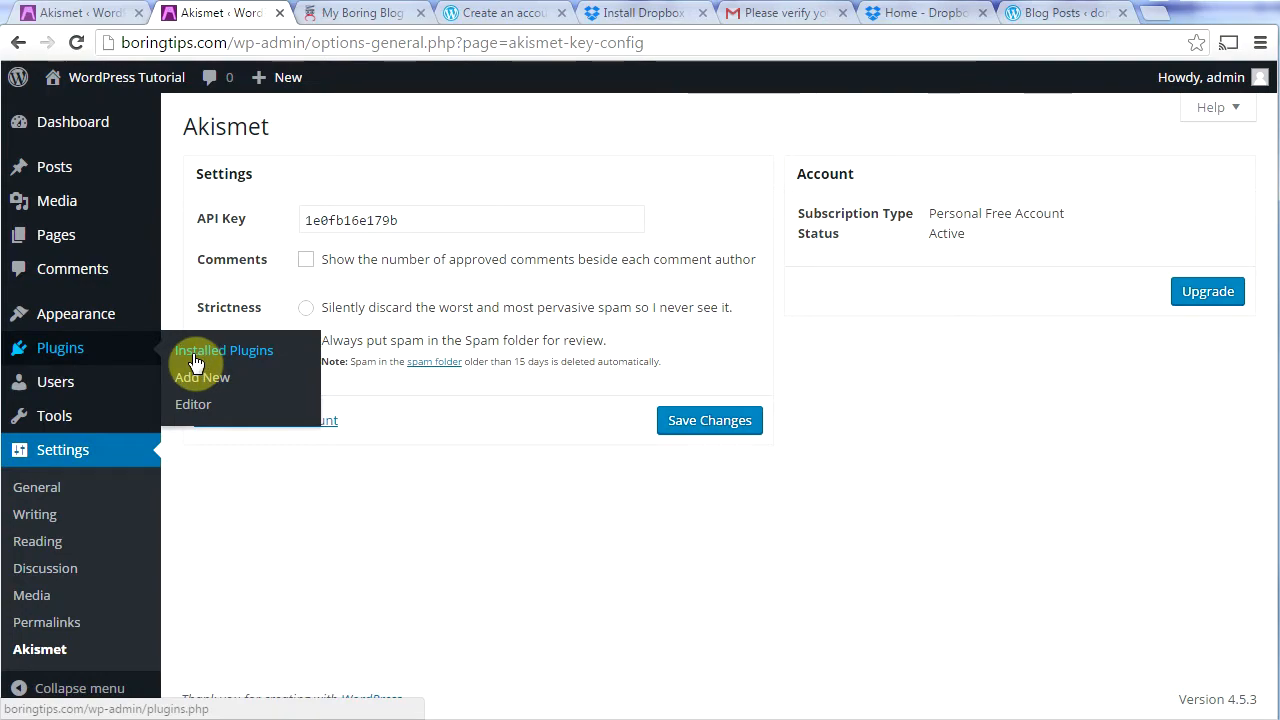
Step: Delete the Hello Dolly plugin and its files from Installed Plugins
left_click(194, 358)
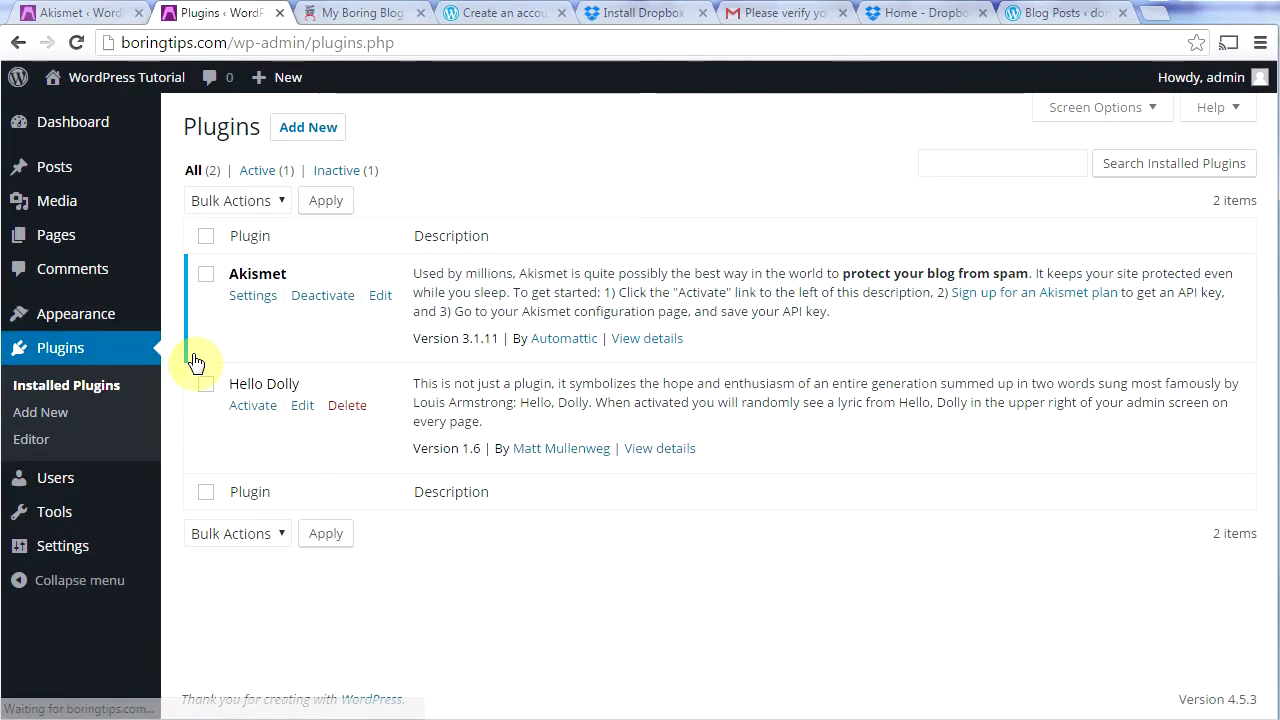
left_click(345, 418)
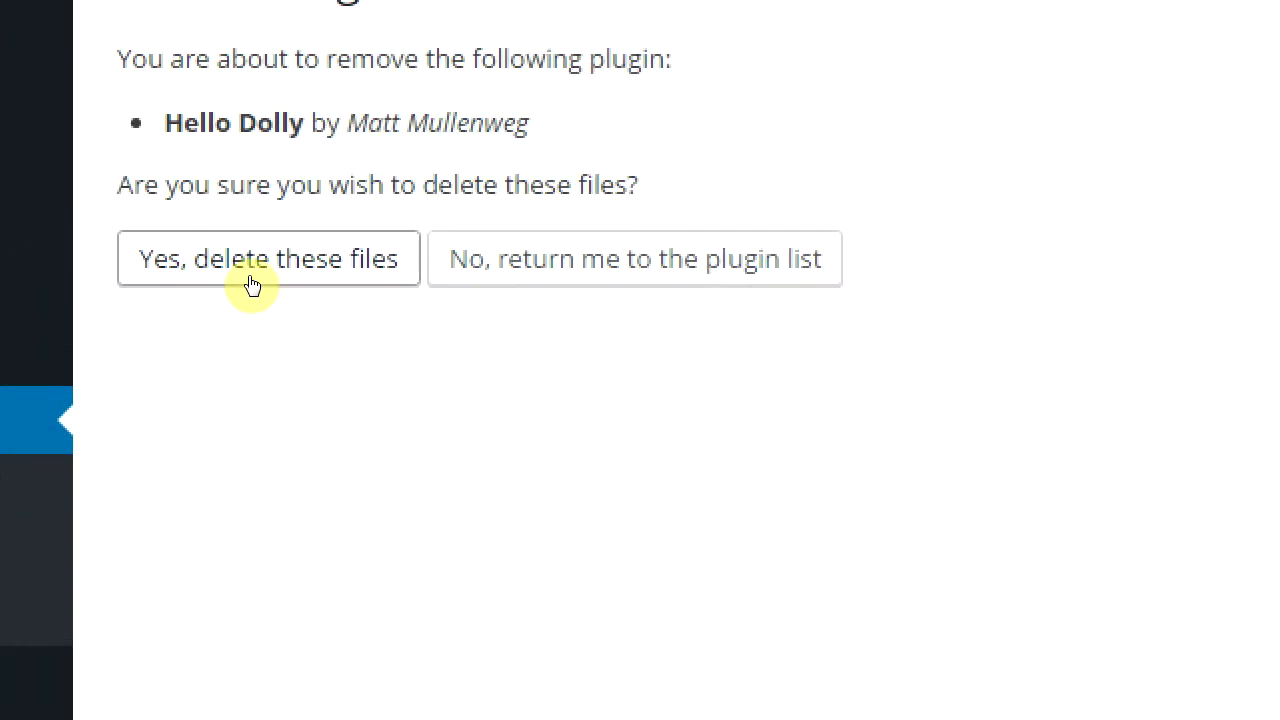
left_click(252, 286)
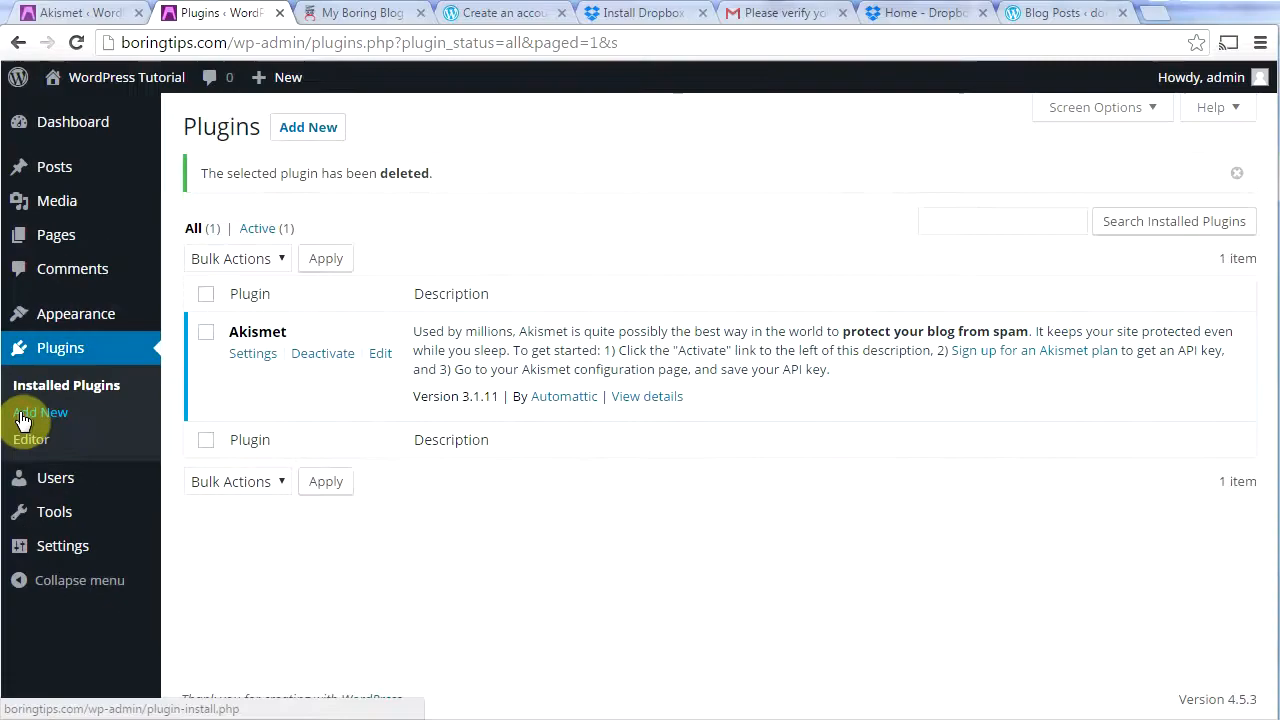
Step: Search new plugins for 'jetpack' and view Jetpack by WordPress.com details, version 4.0.4
left_click(22, 418)
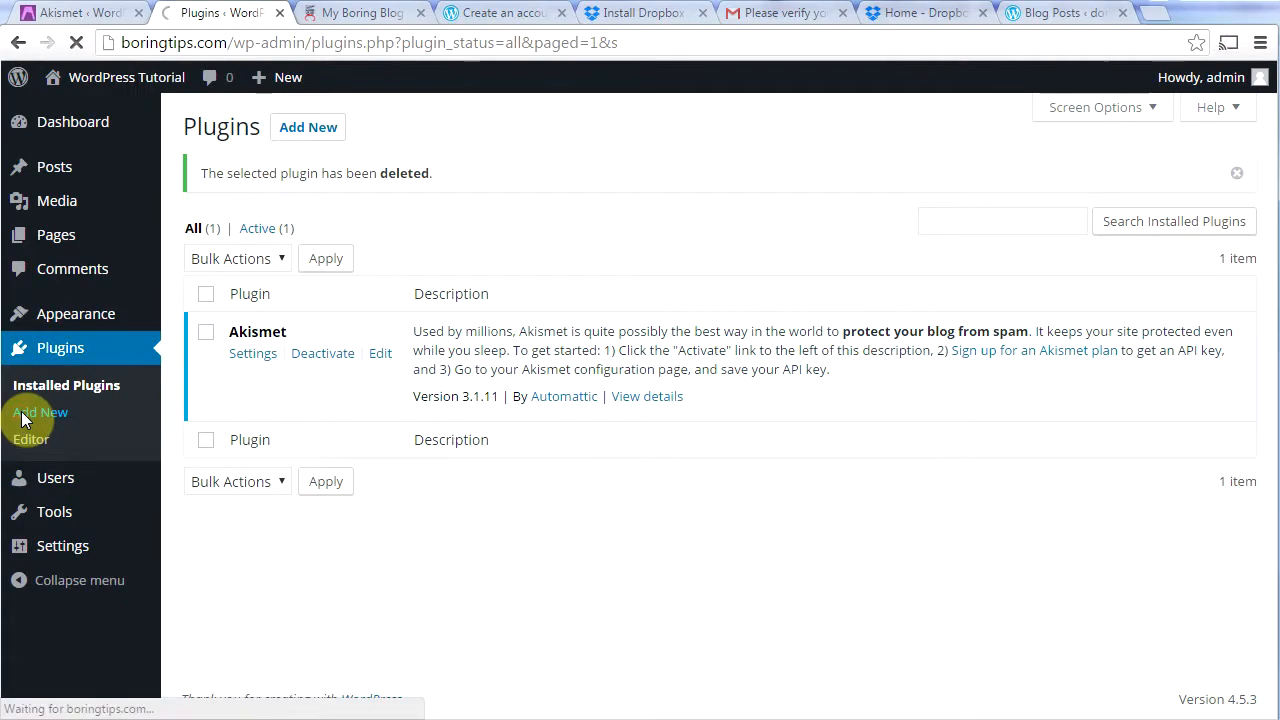
left_click(1048, 188)
type("jetpack")
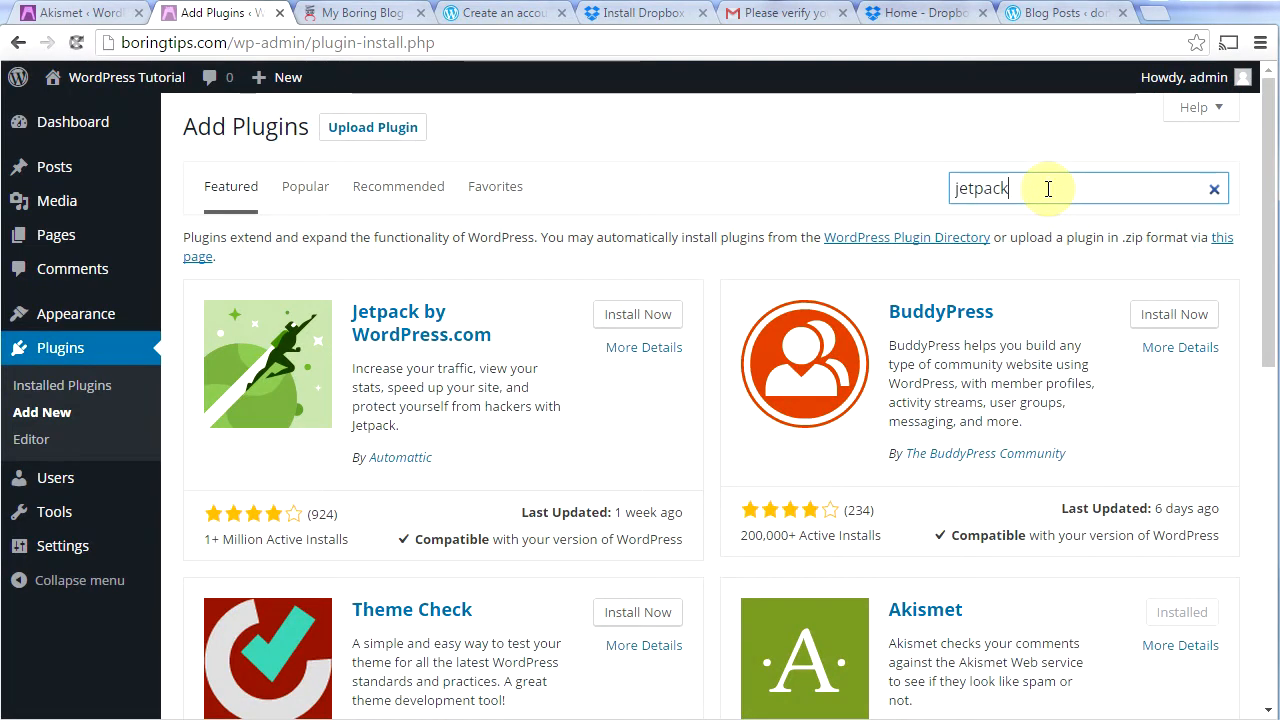
key("Return")
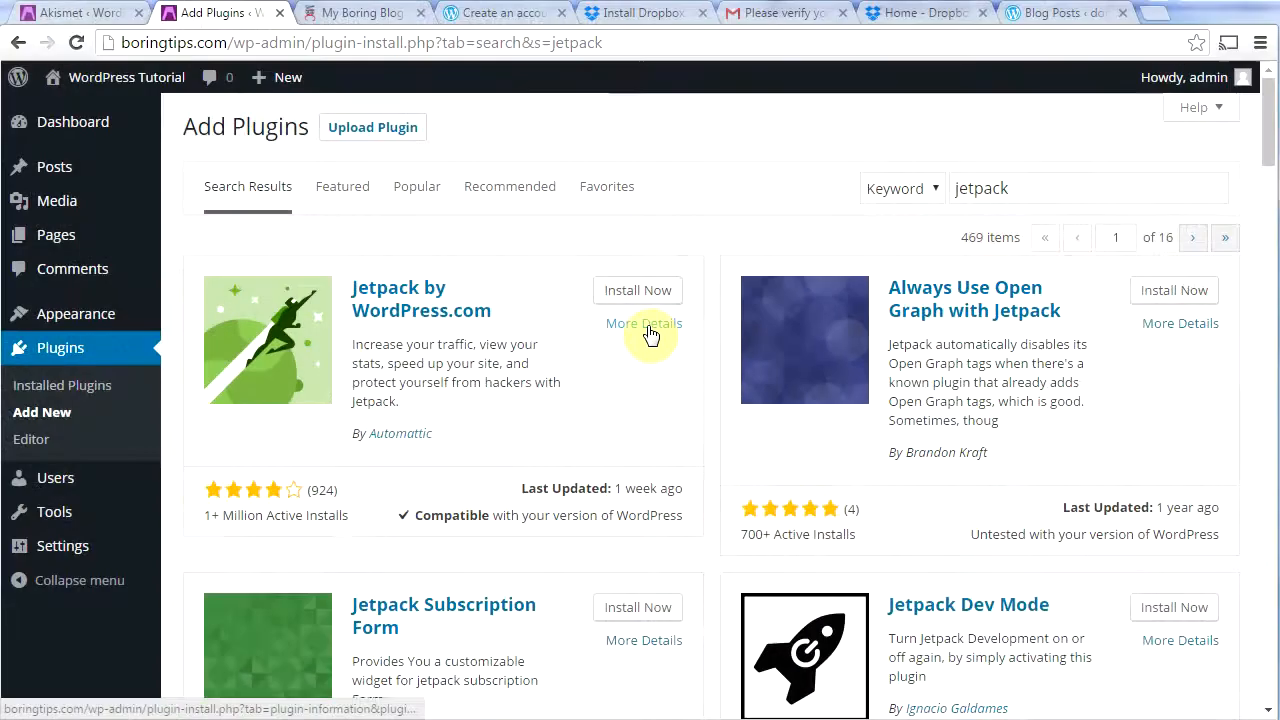
left_click(645, 325)
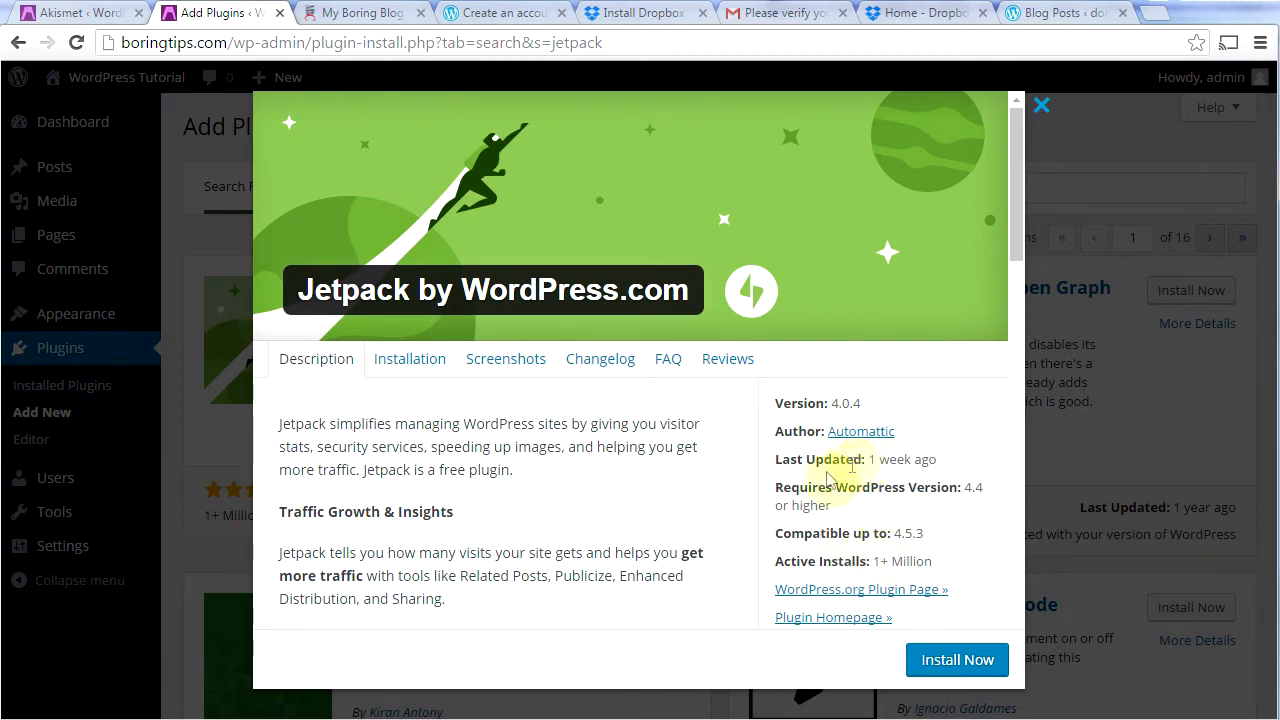
Step: Review the Jetpack by WordPress.com 4.0.4 details, then install the plugin
left_click_drag(1012, 242, 1012, 302)
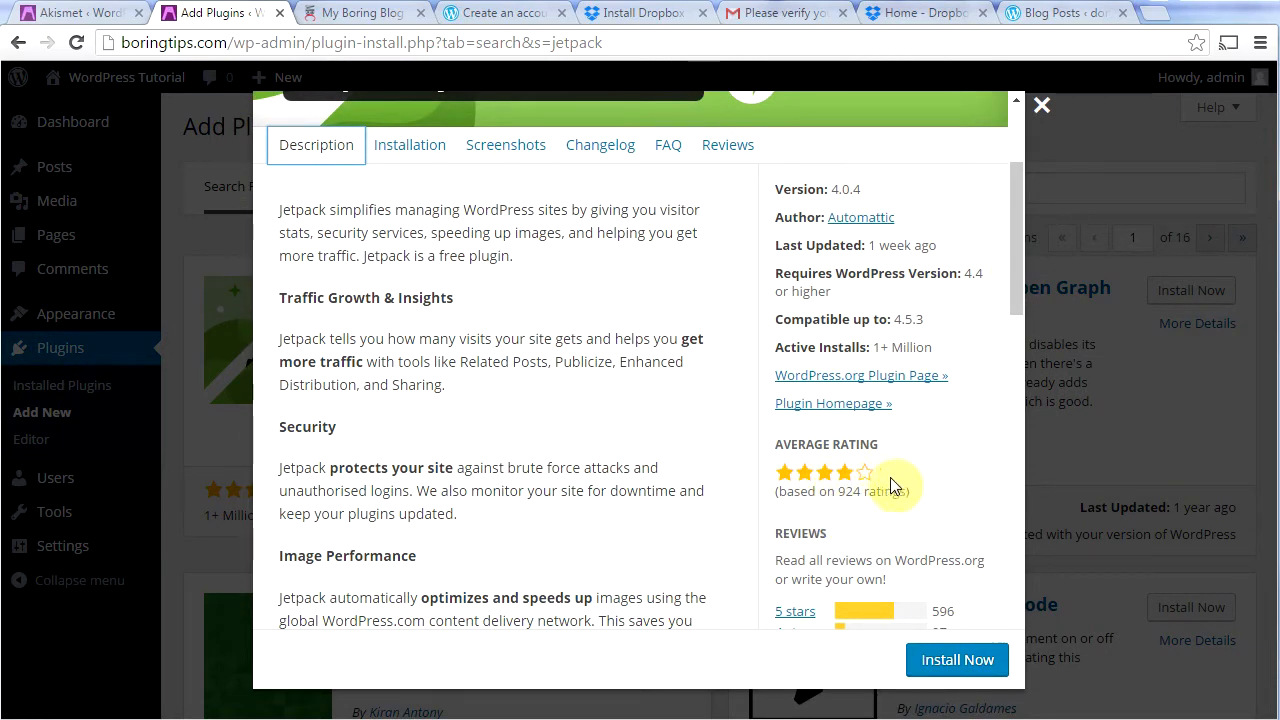
left_click_drag(1014, 289, 1014, 360)
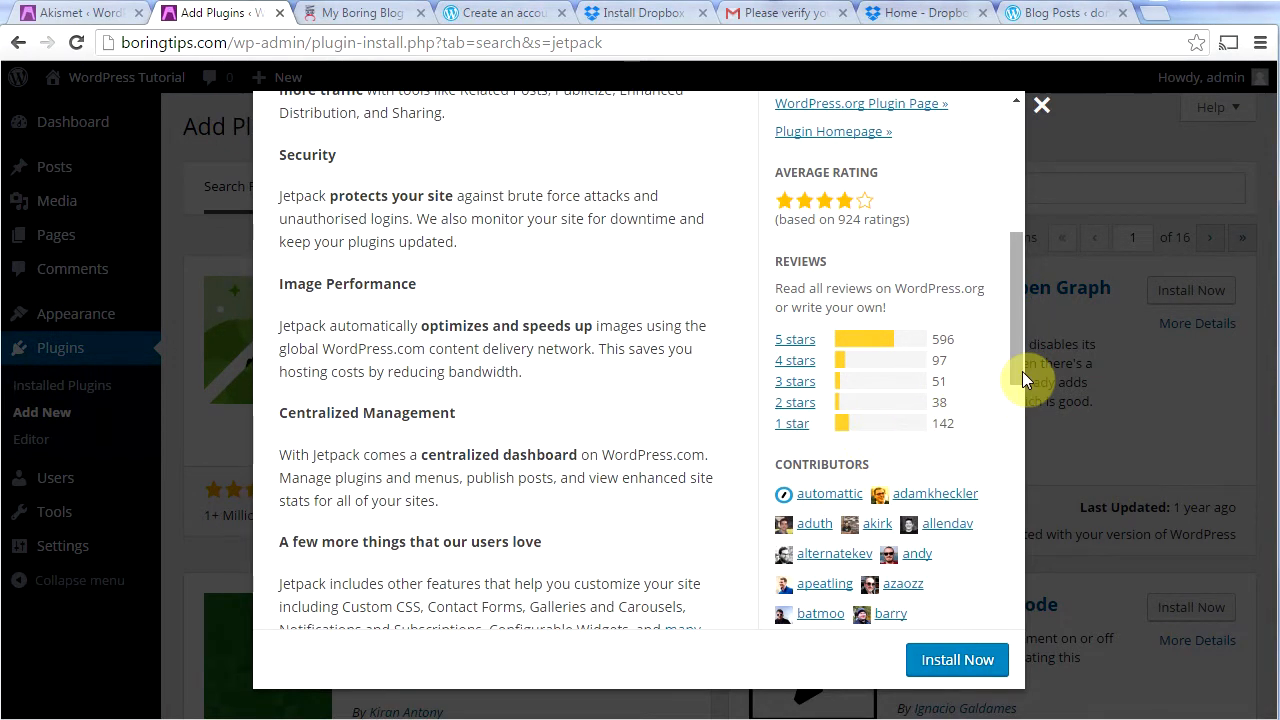
left_click_drag(1020, 371, 994, 230)
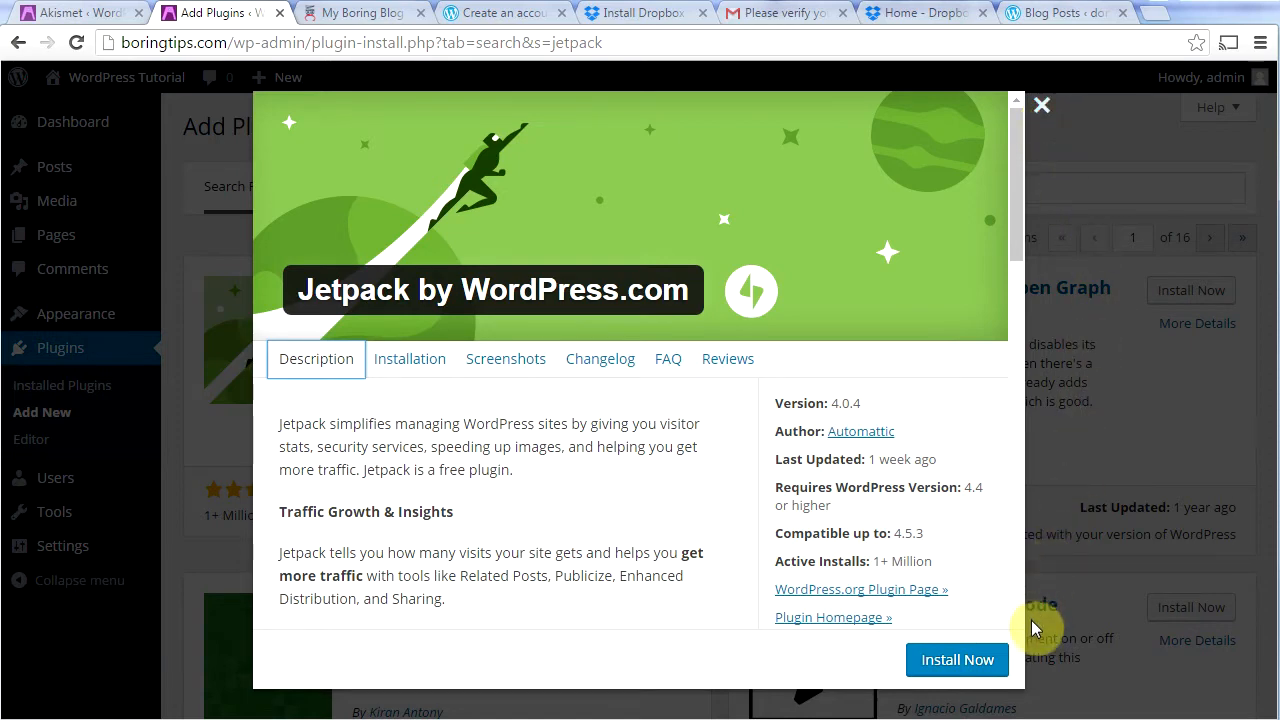
left_click(958, 662)
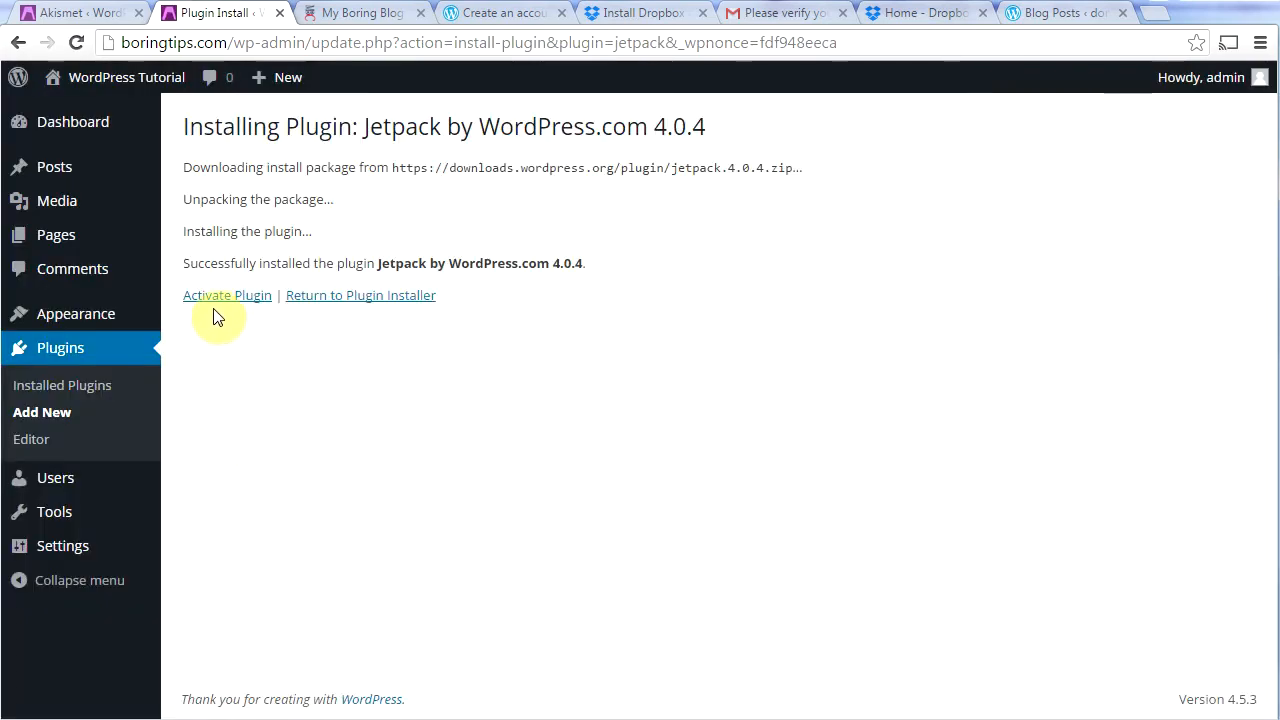
Step: Activate Jetpack, connect and approve it with WordPress.com, and skip Jump Start
left_click(212, 297)
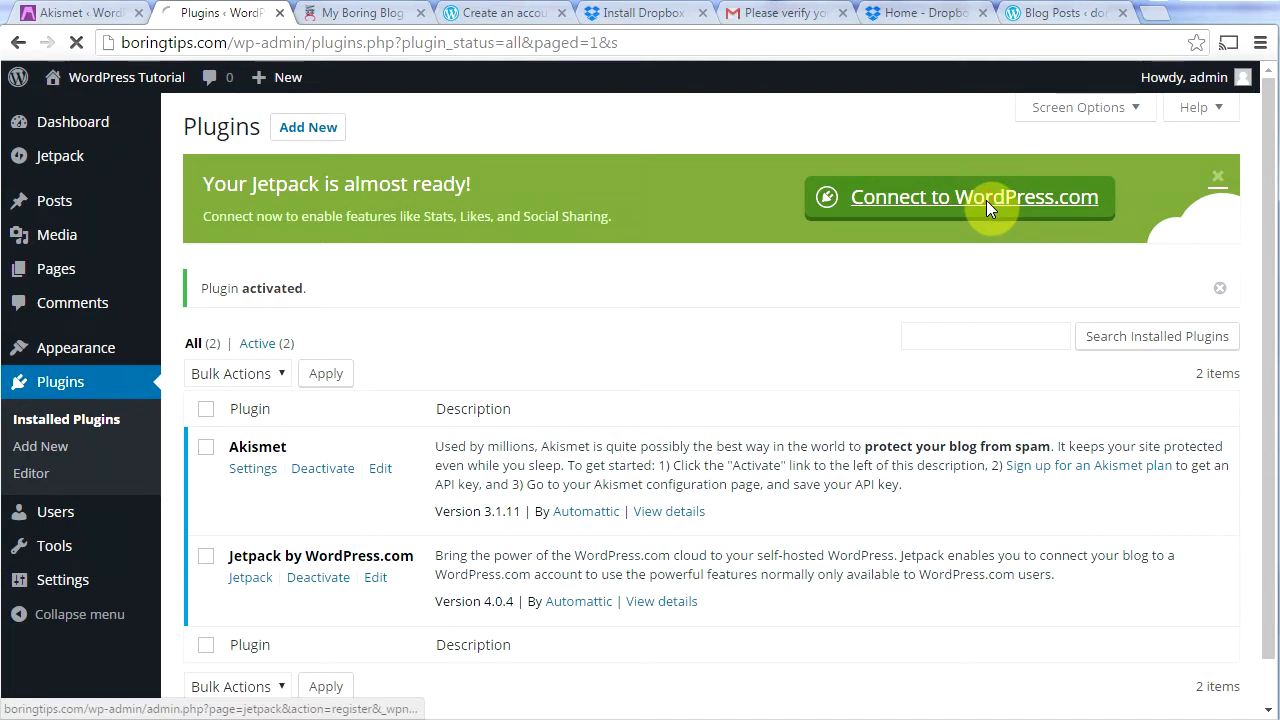
left_click(986, 208)
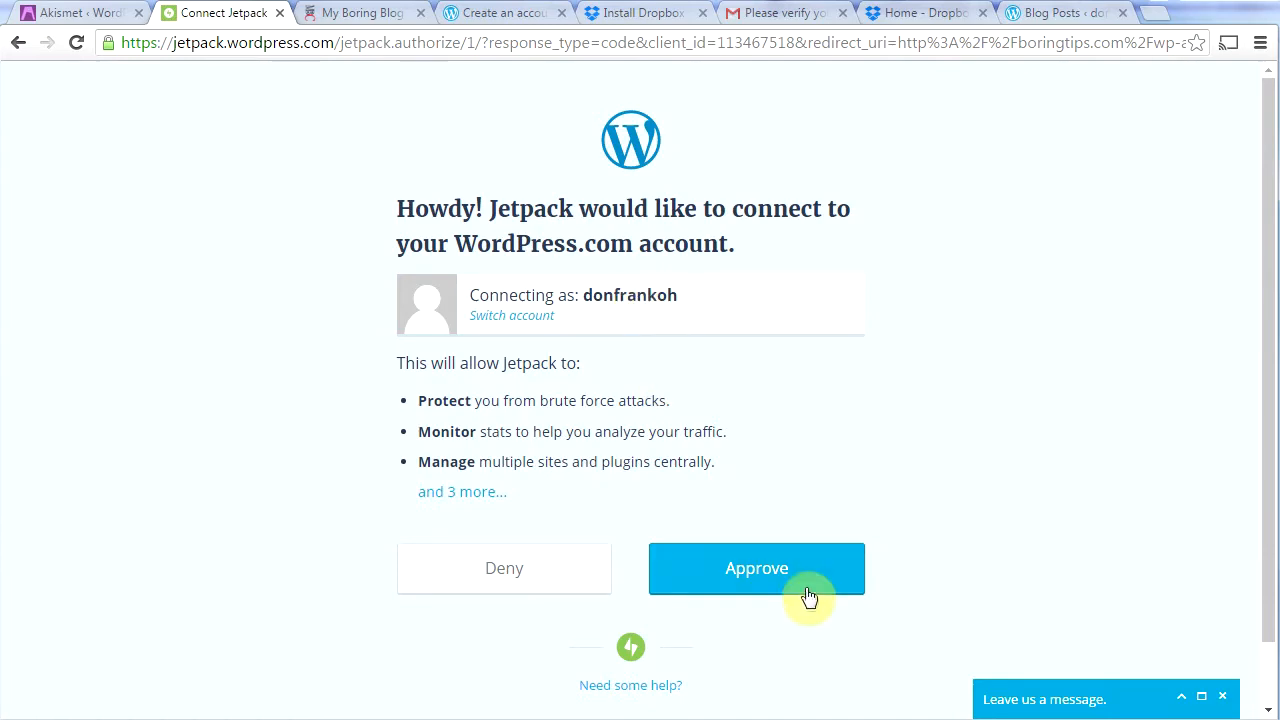
left_click(765, 576)
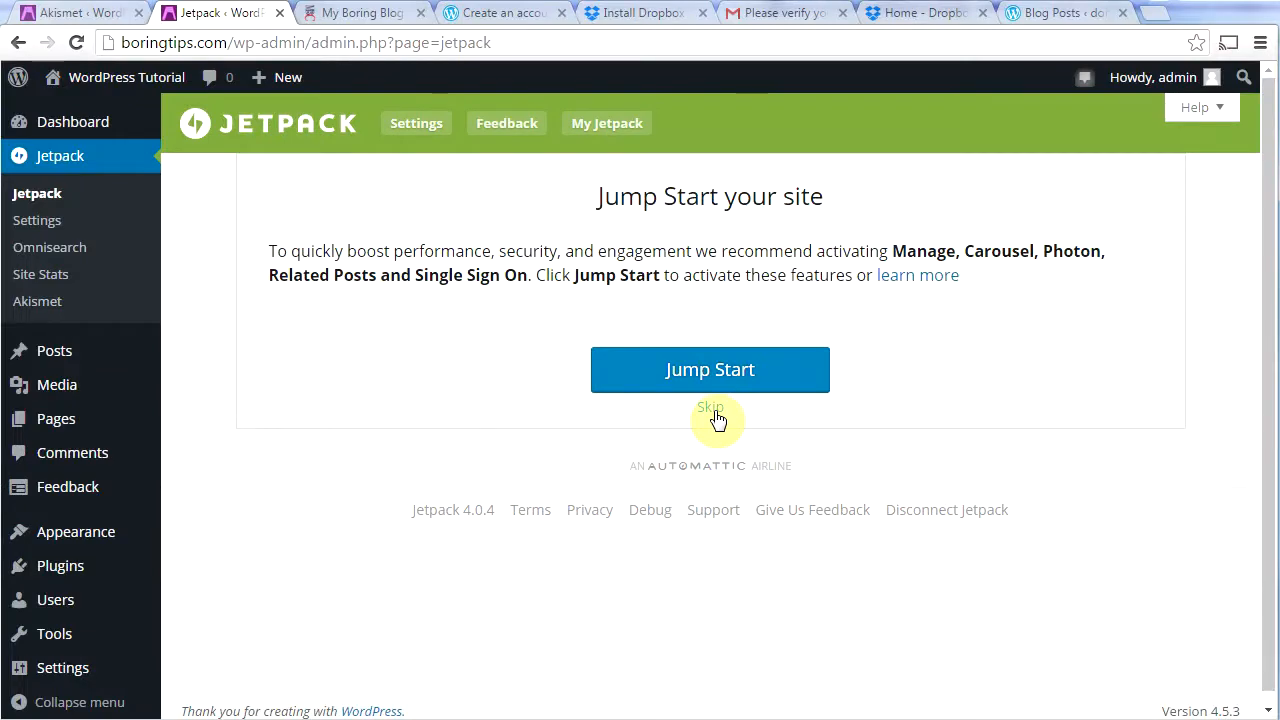
left_click(715, 410)
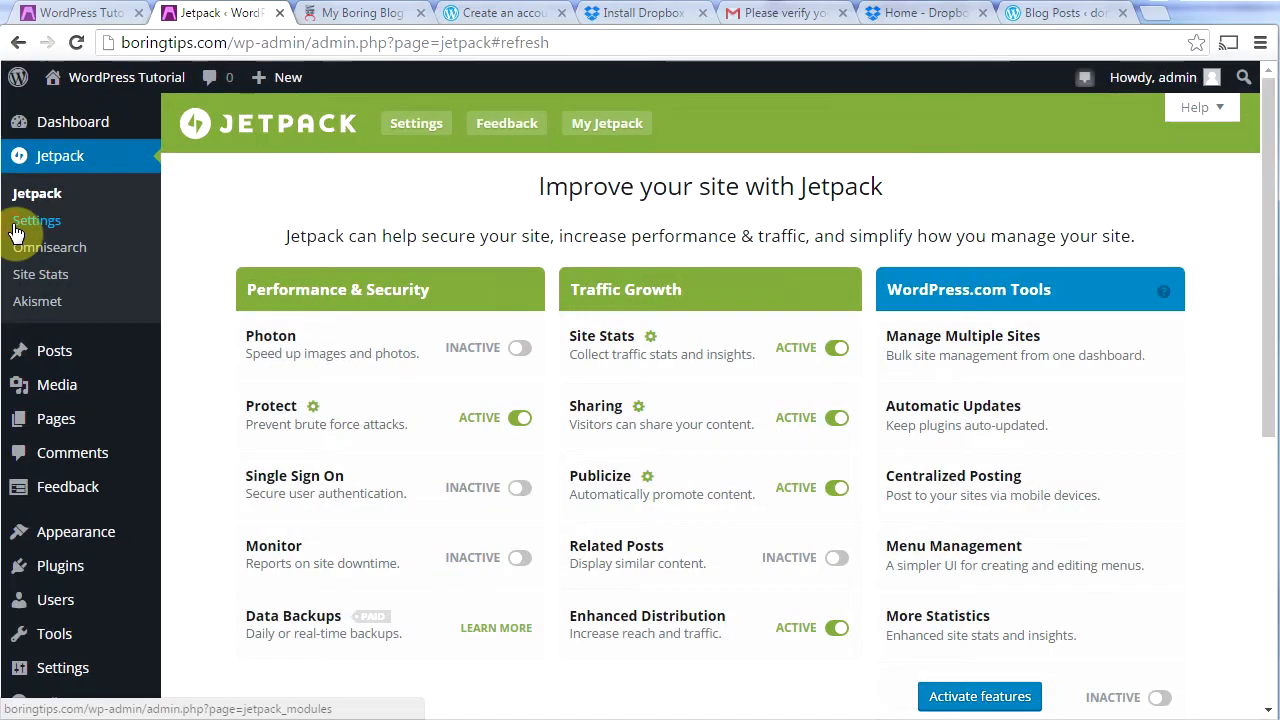
Step: In Jetpack Settings, deactivate Beautiful Math and Custom Content Types and activate Carousel
left_click(18, 233)
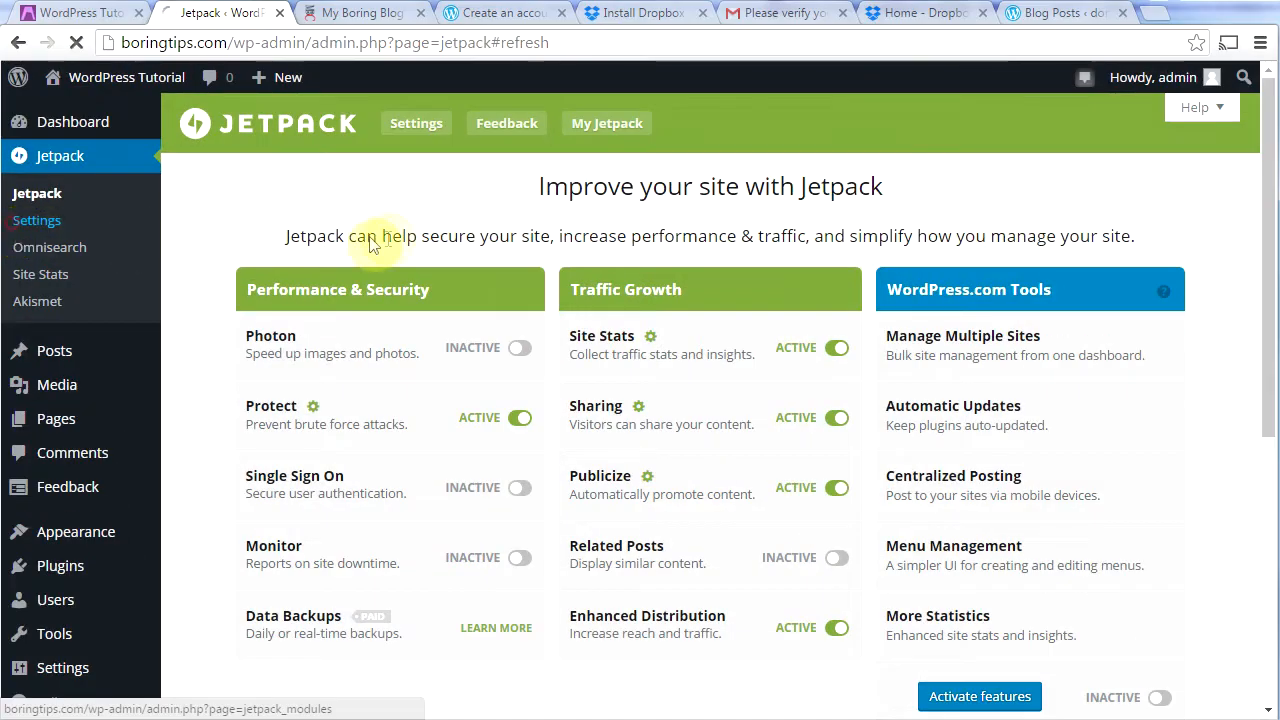
mouse_move(1265, 165)
left_mouse_down()
mouse_move(1266, 551)
mouse_move(1270, 150)
left_mouse_up()
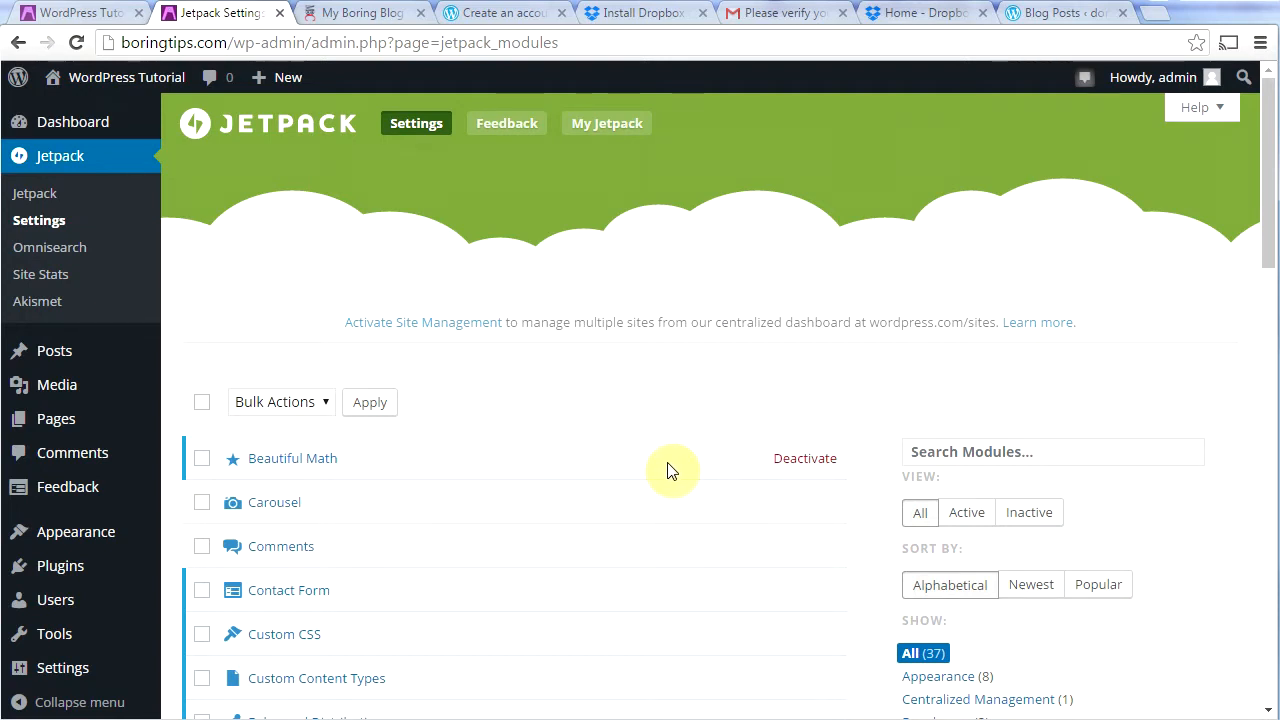
left_click(826, 468)
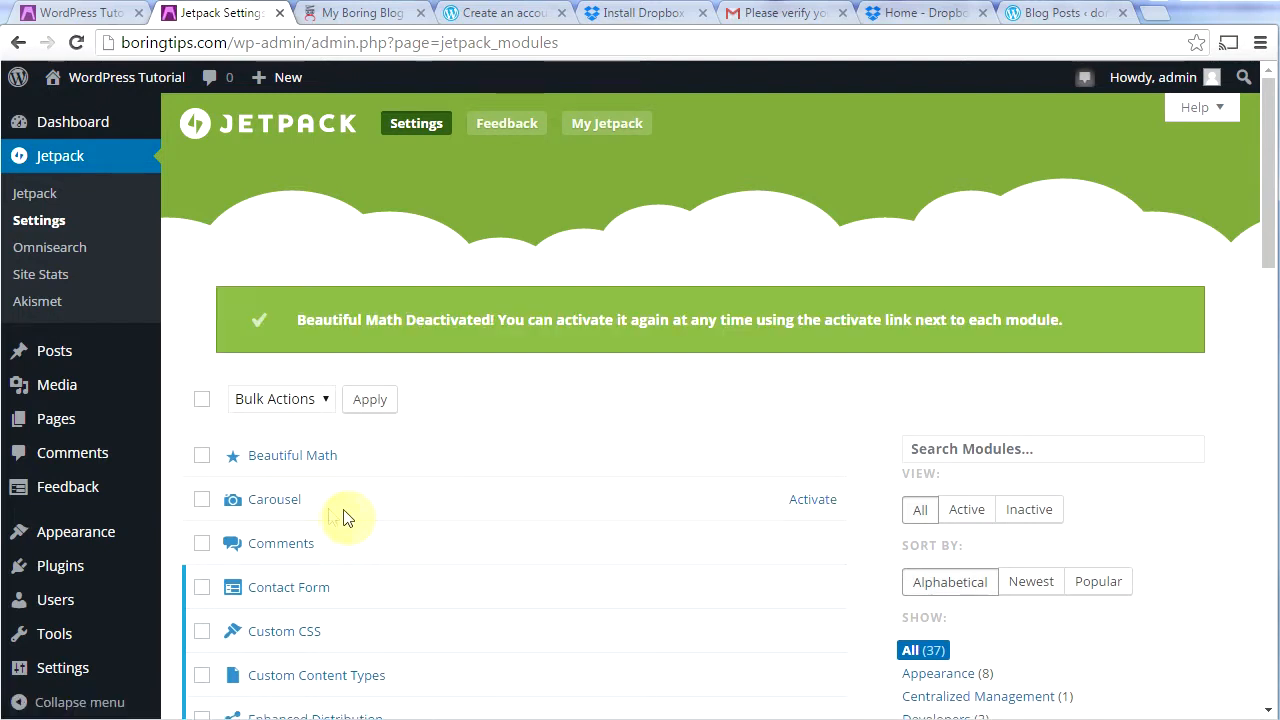
left_click(806, 500)
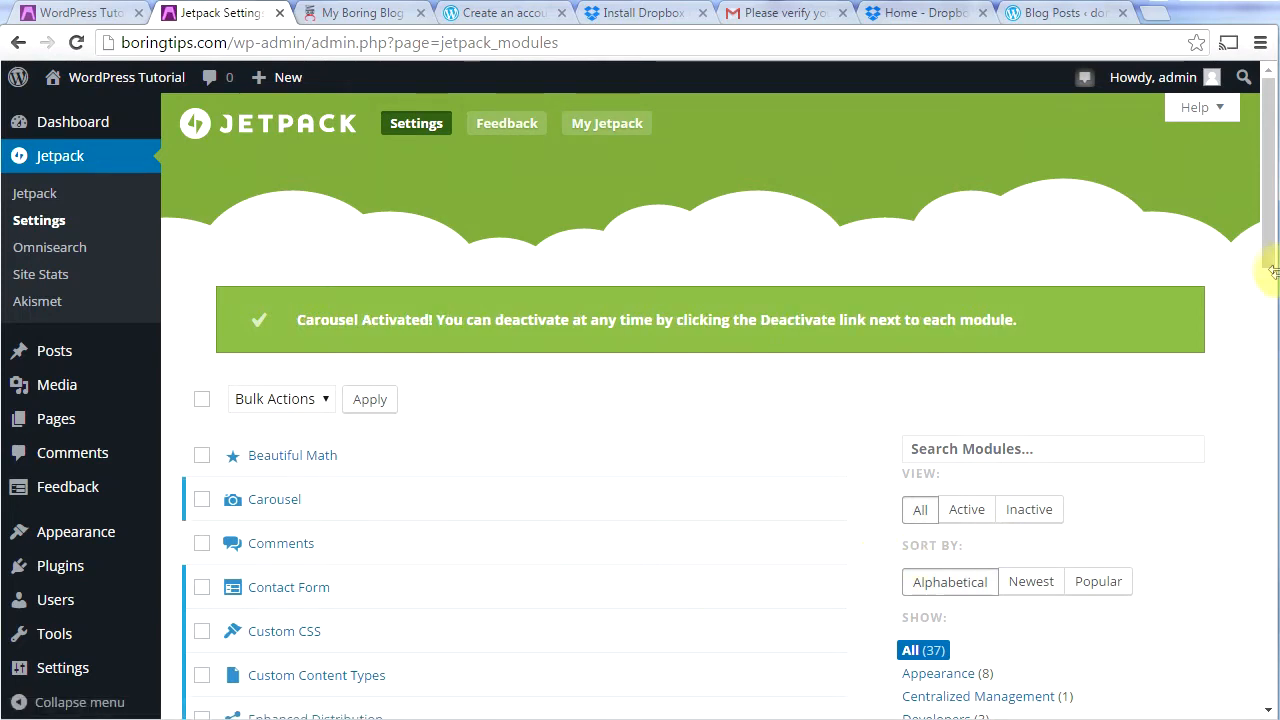
left_click_drag(1273, 255, 1266, 314)
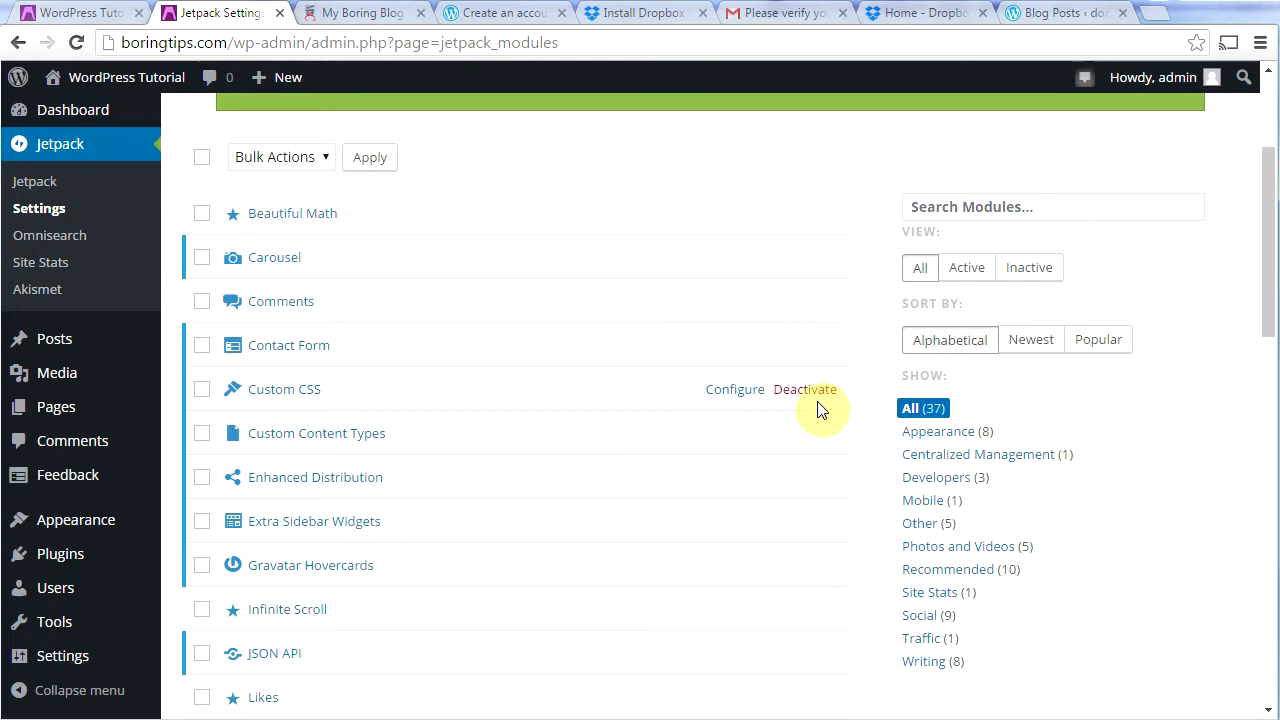
left_click(378, 434)
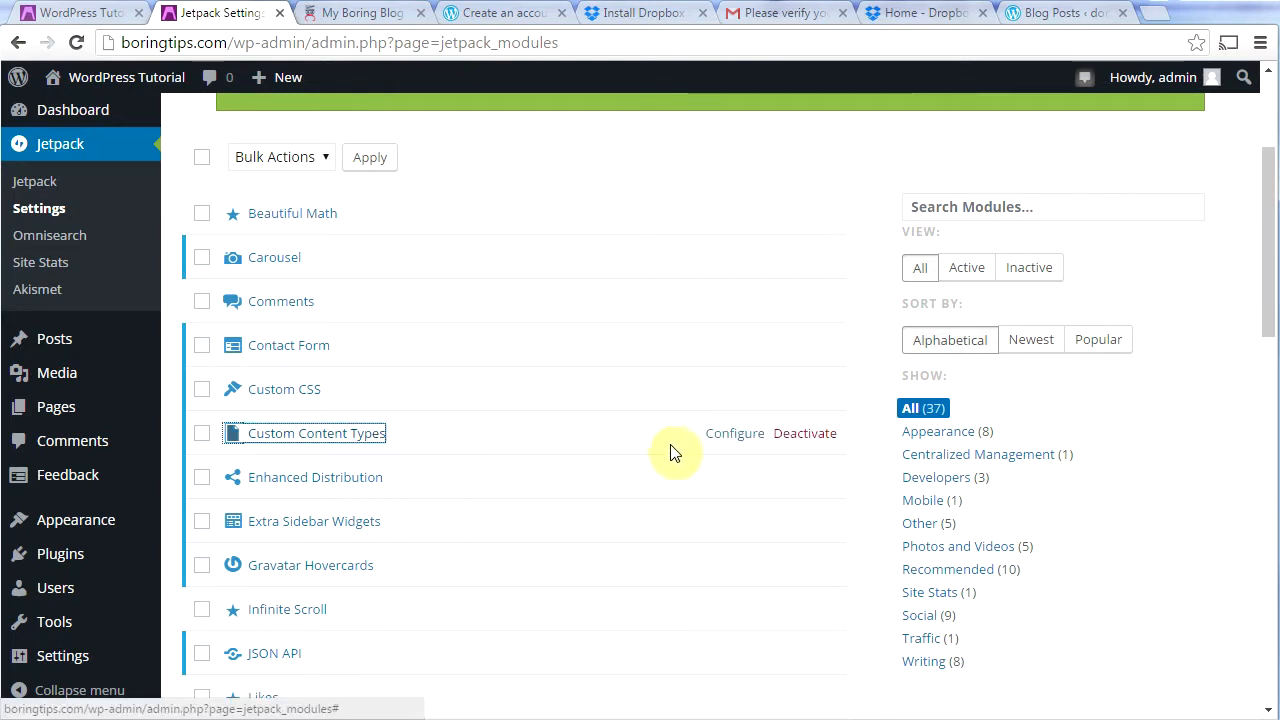
left_click(810, 442)
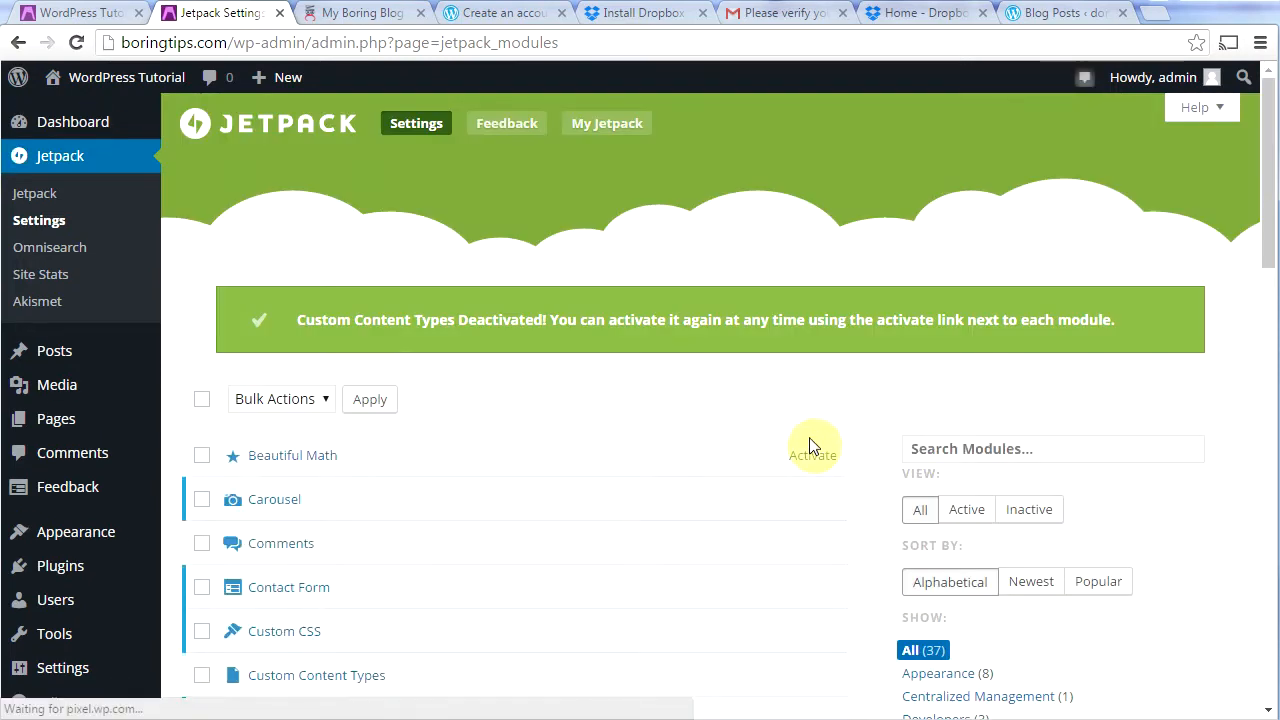
scroll(790, 500, "down", 1)
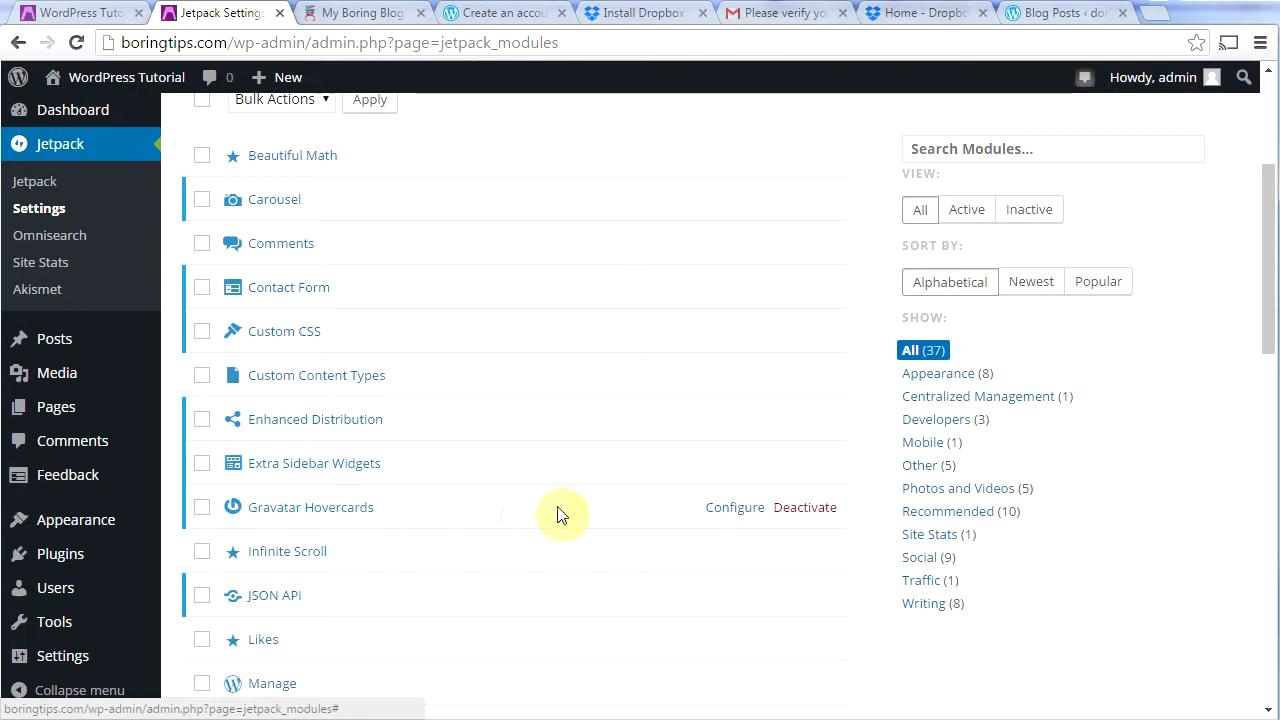
Step: Deactivate the Gravatar Hovercards, JSON API and Notifications Jetpack modules
left_click(804, 509)
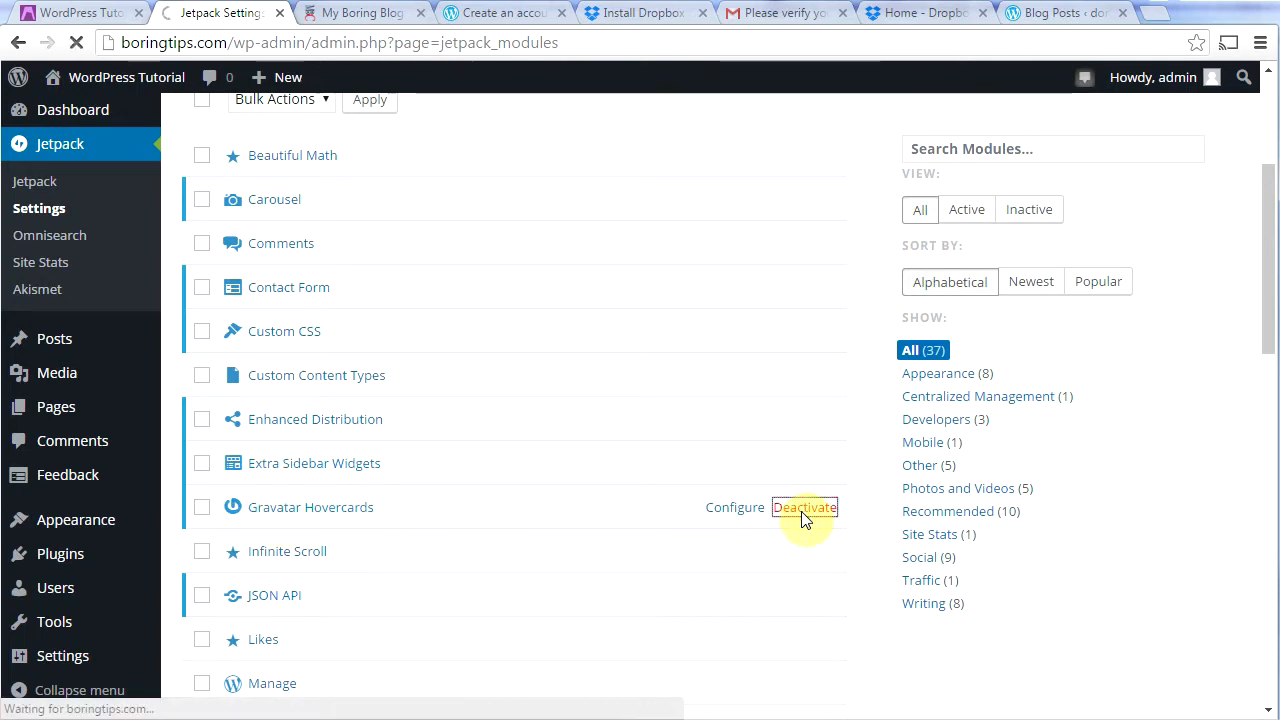
left_click_drag(1264, 254, 1270, 388)
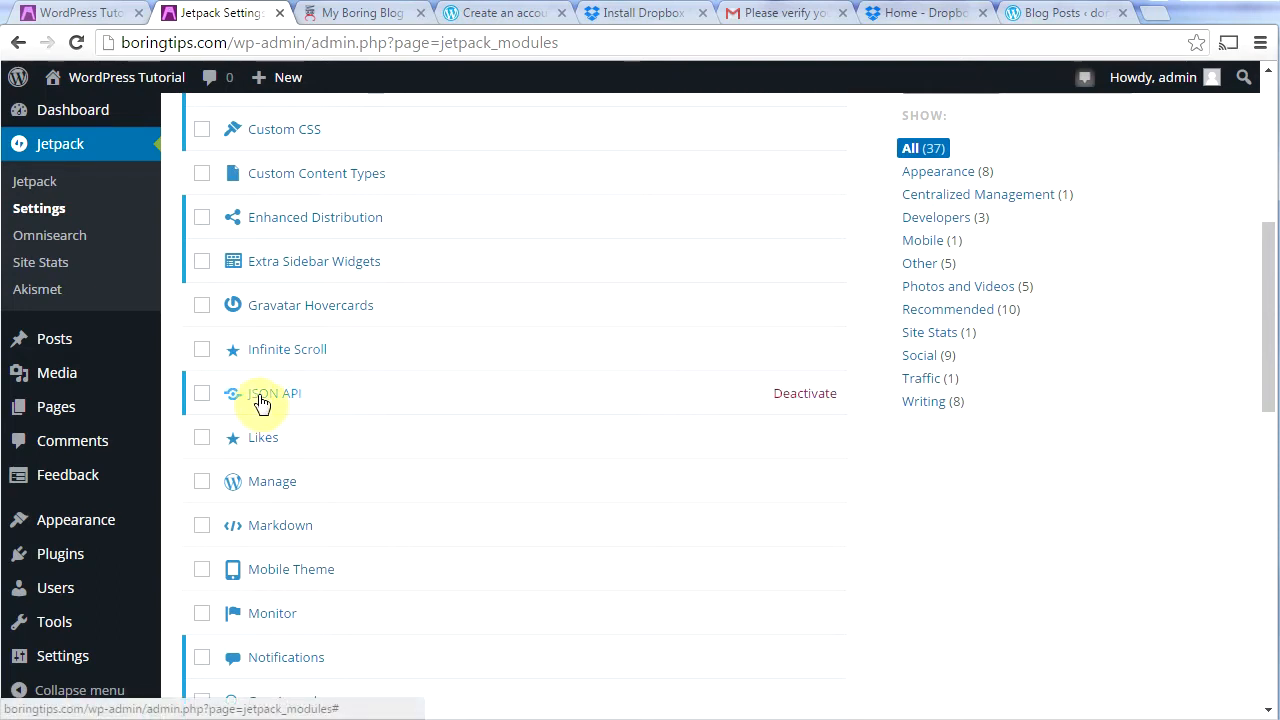
left_click(806, 394)
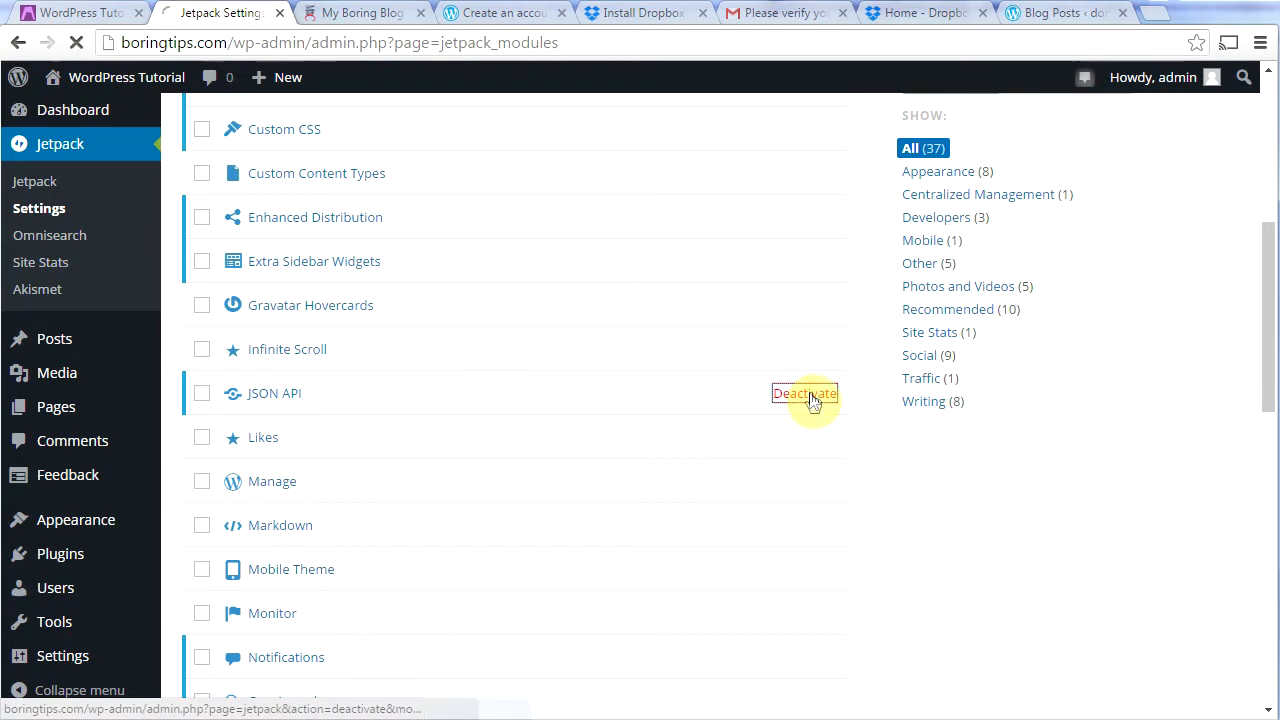
left_click_drag(1270, 227, 1270, 443)
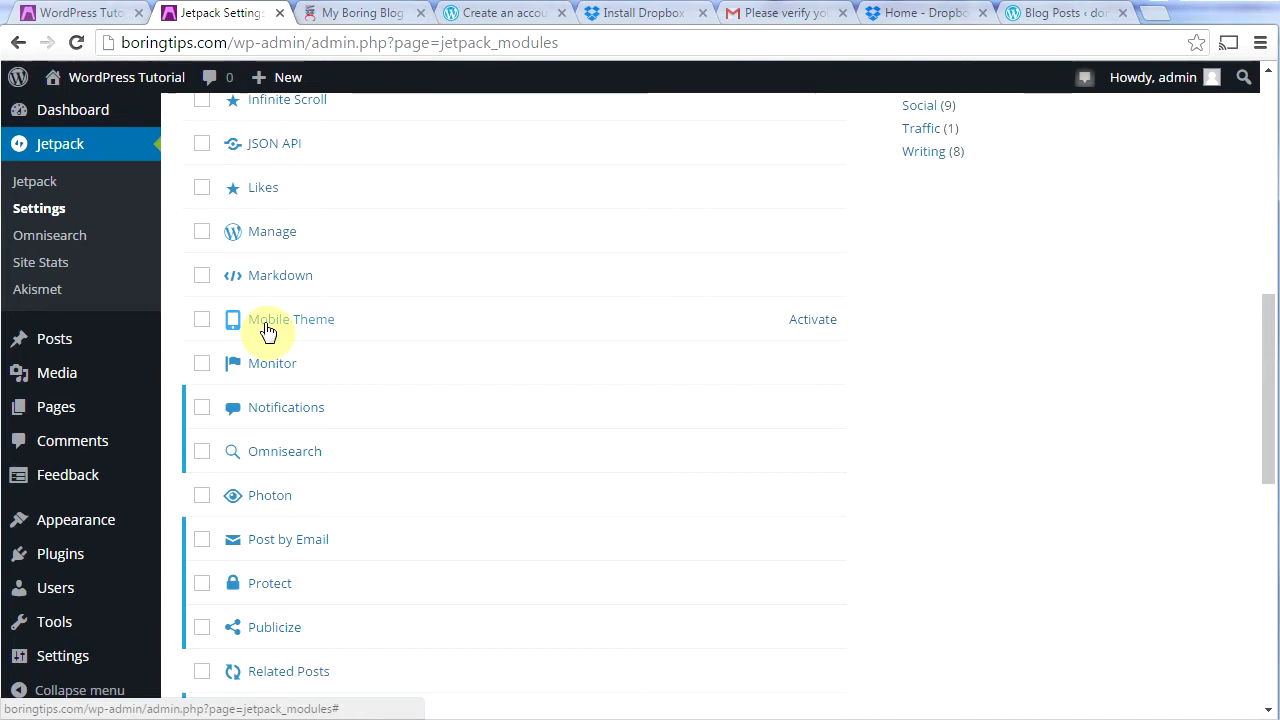
left_click(251, 370)
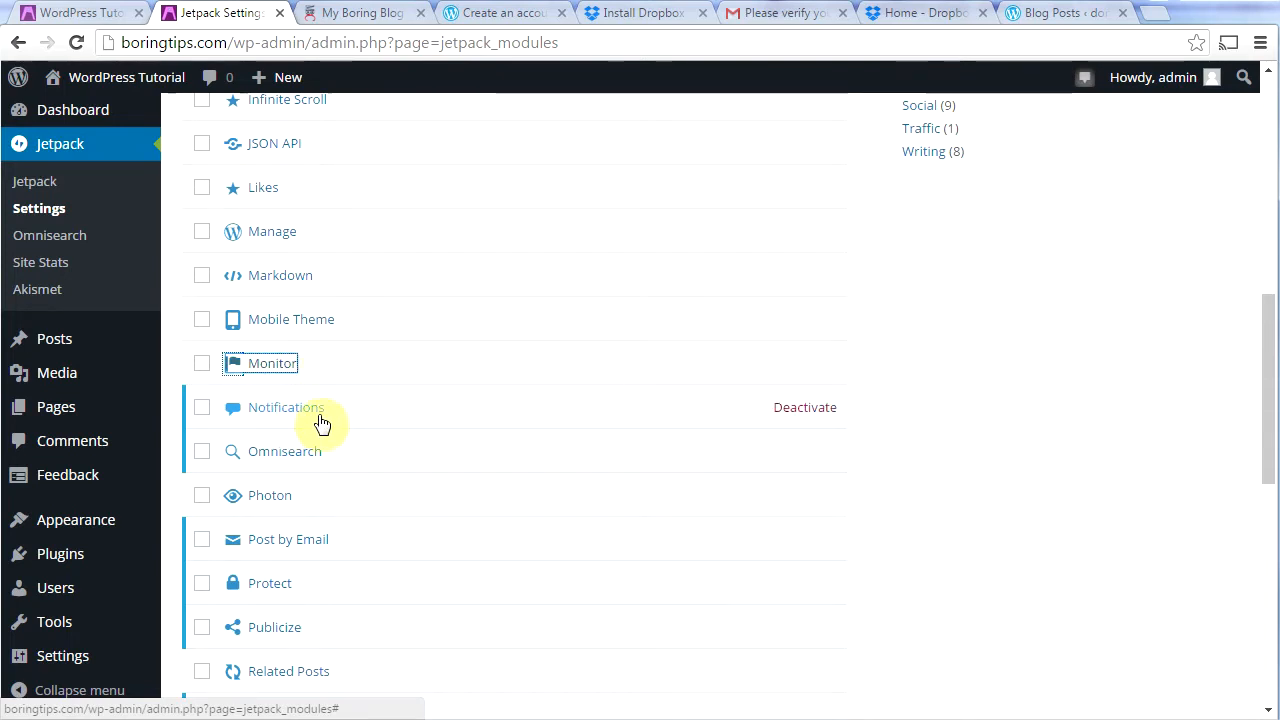
left_click(803, 410)
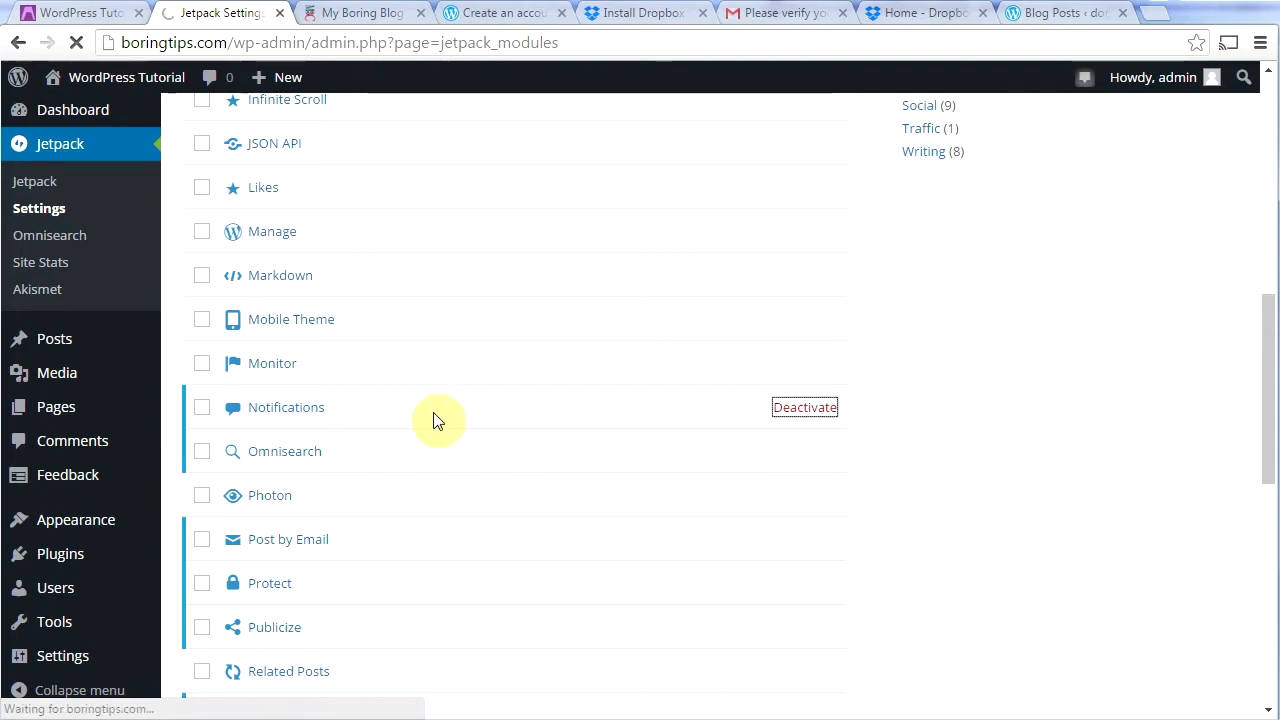
Step: Activate the Photon module and deactivate Post by Email
left_click_drag(1275, 345, 1268, 460)
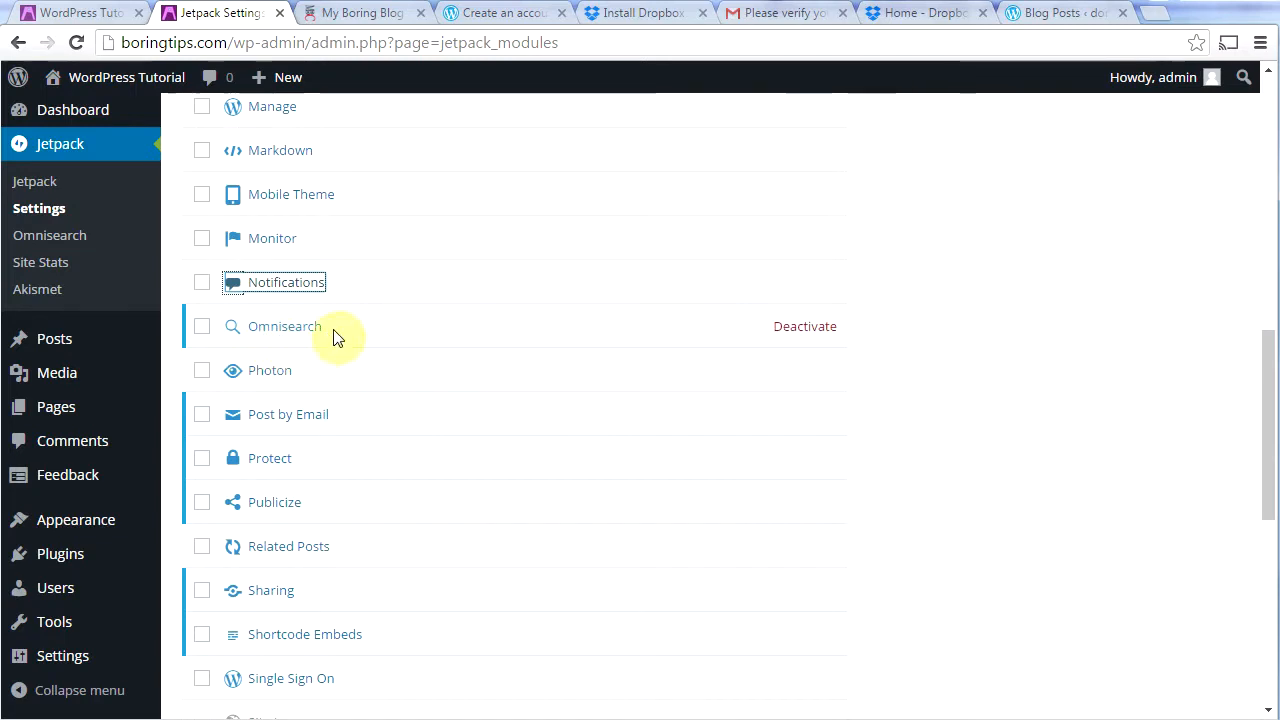
left_click_drag(1275, 415, 1271, 472)
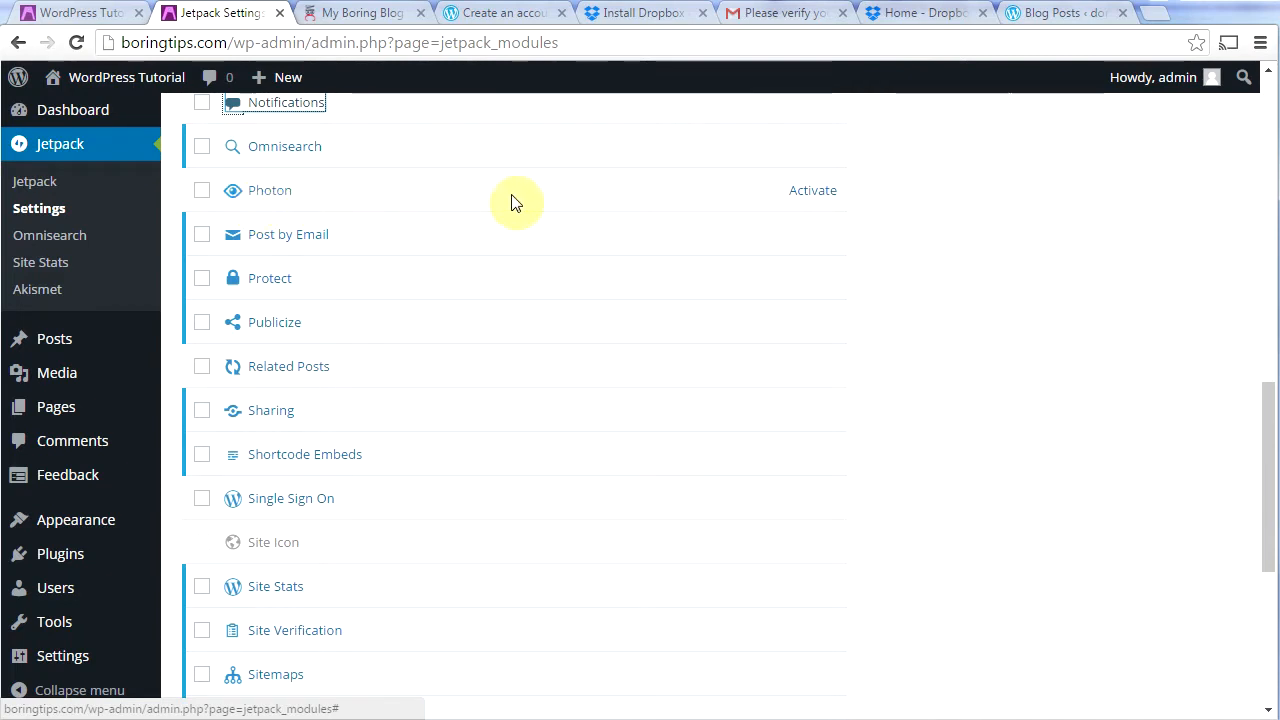
left_click(808, 193)
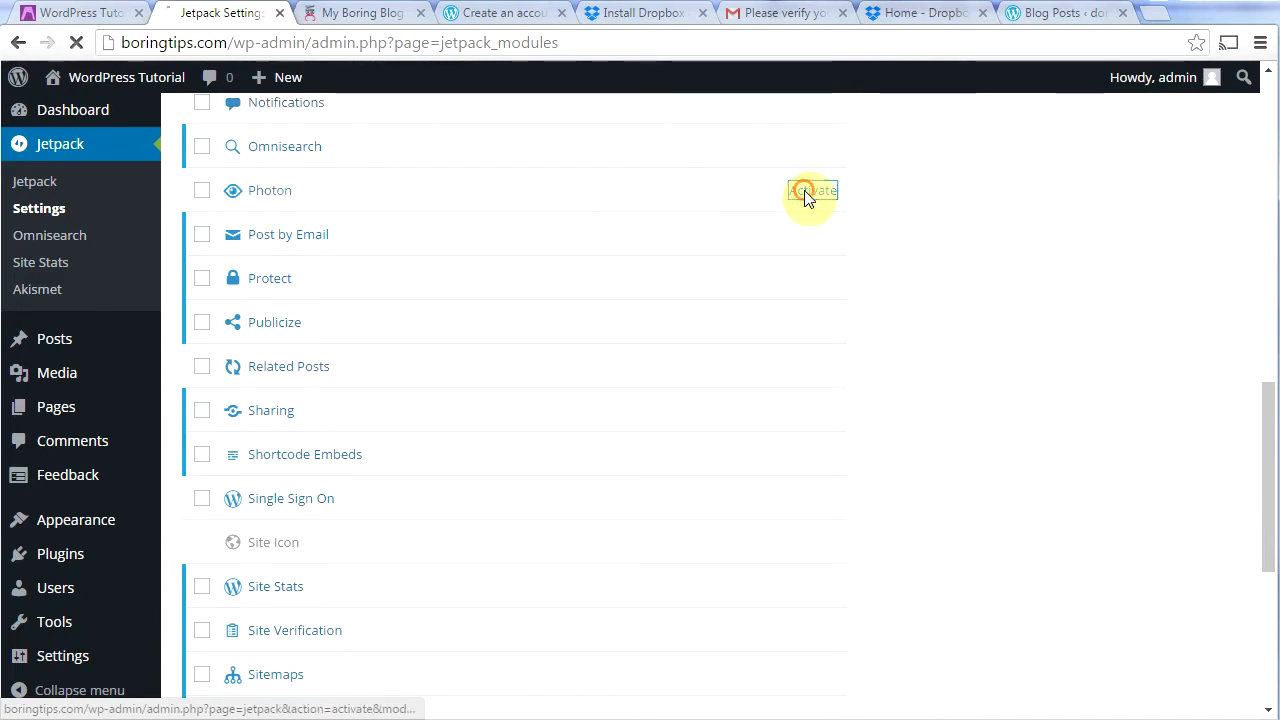
left_click_drag(1267, 250, 1274, 471)
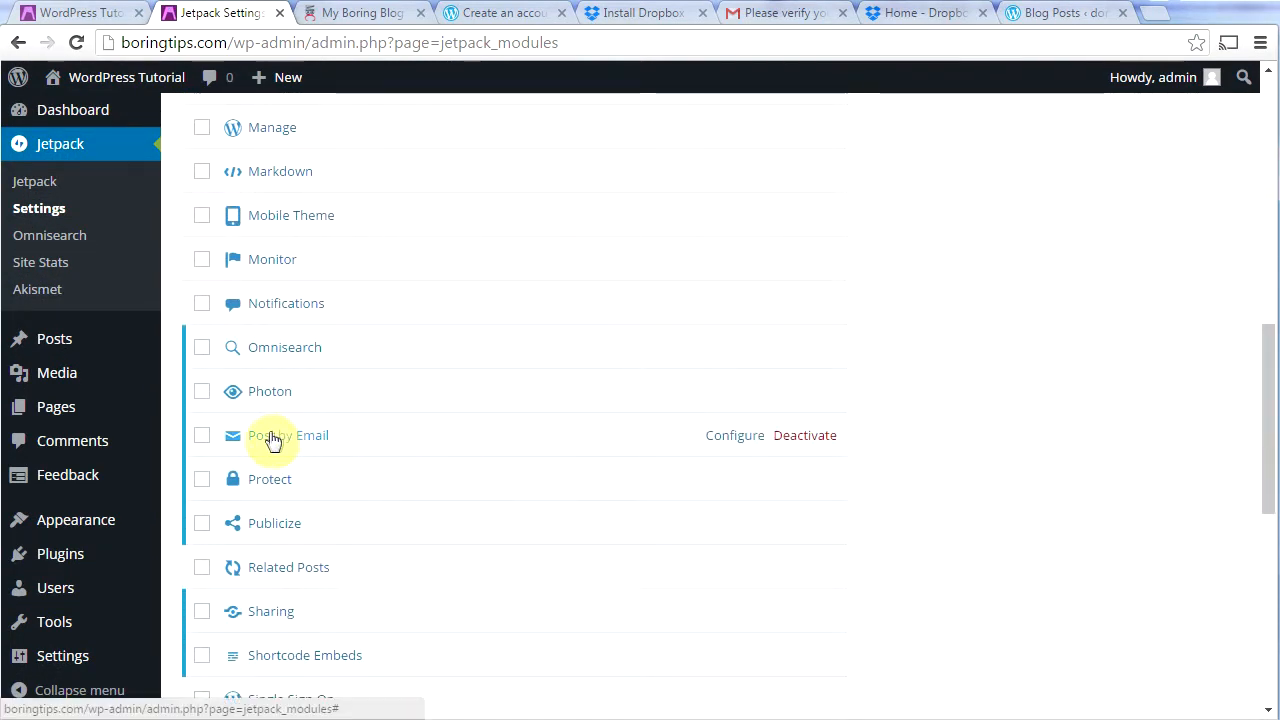
left_click(803, 436)
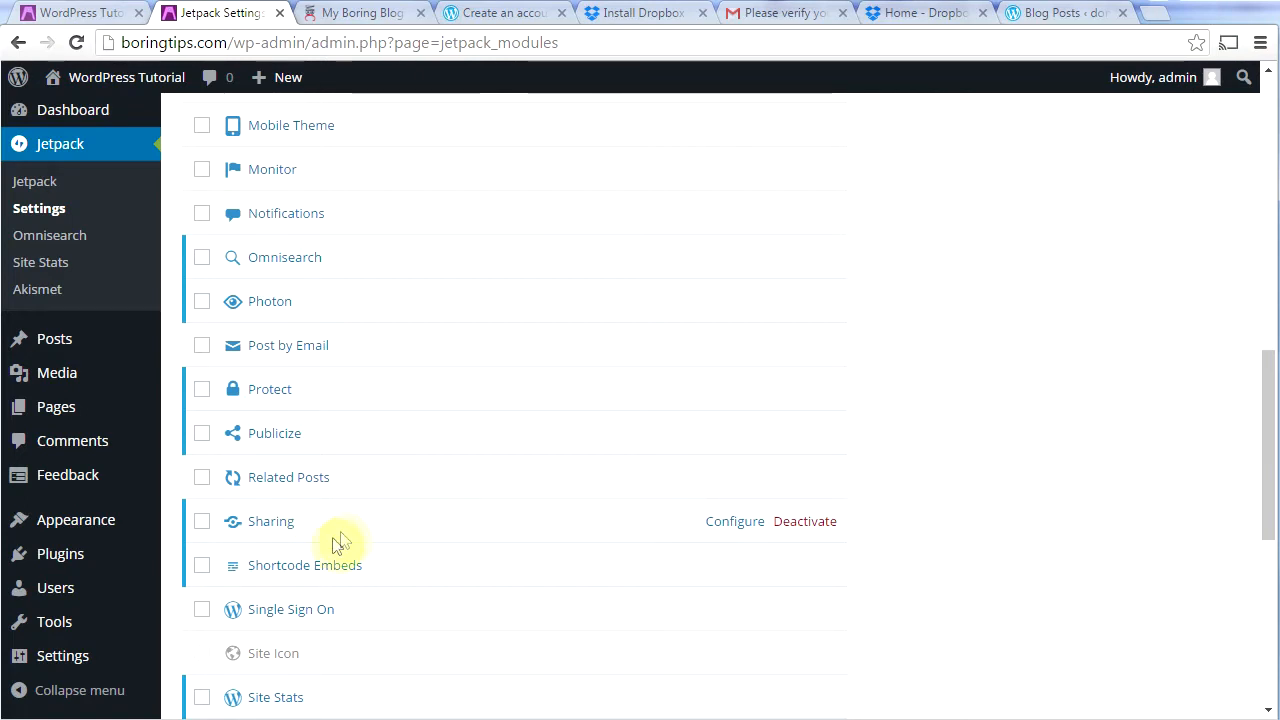
Step: Deactivate Shortcode Embeds, Site Verification and Spelling and Grammar, then activate Tiled Galleries
left_click(810, 568)
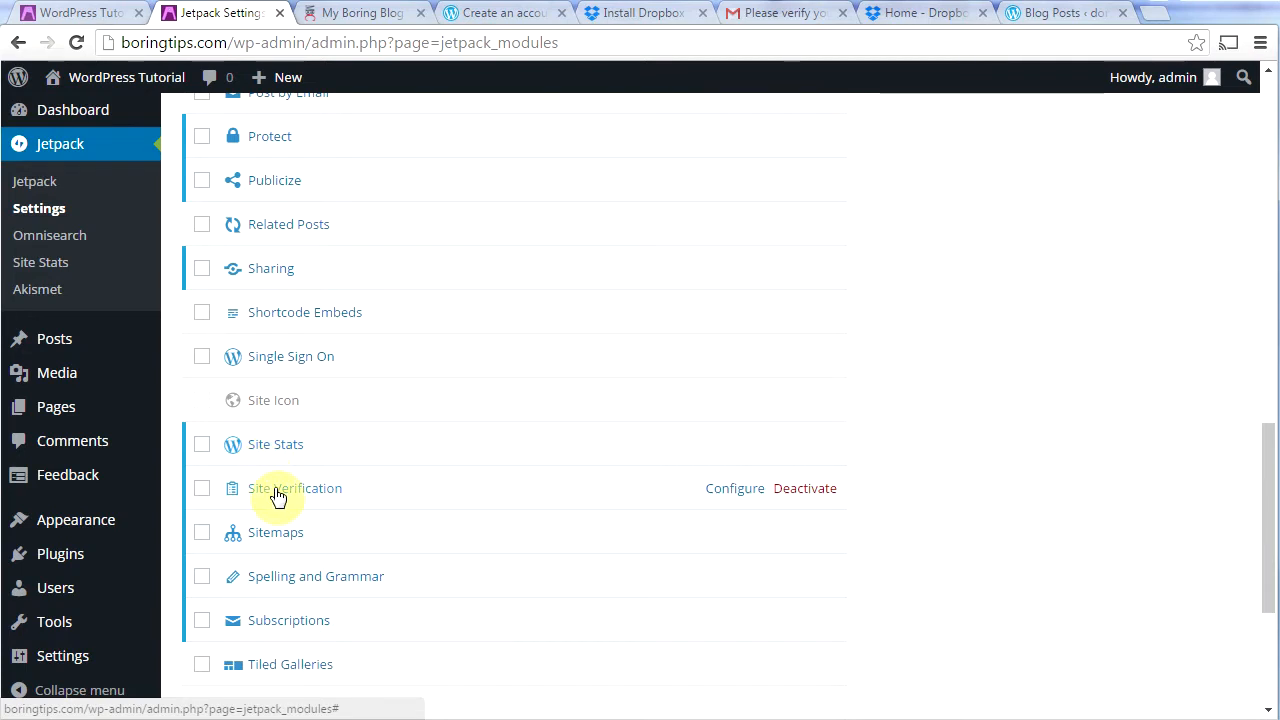
left_click(806, 490)
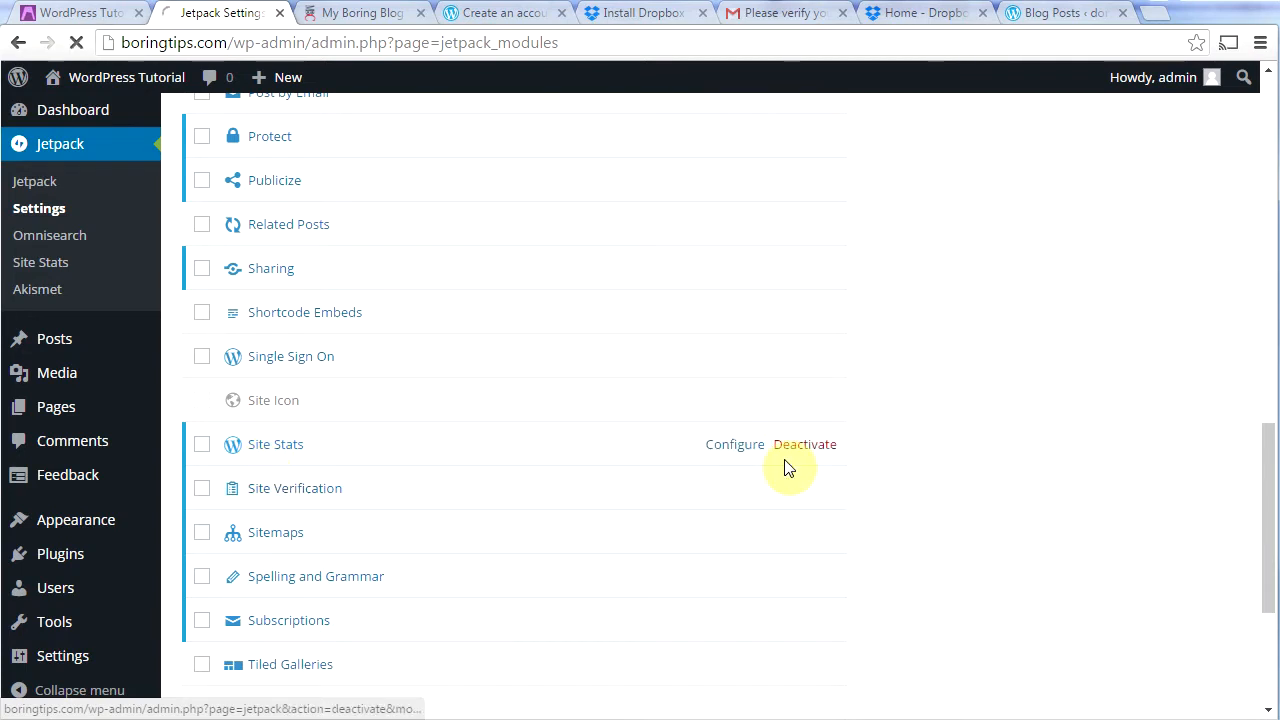
left_click_drag(1265, 236, 1266, 614)
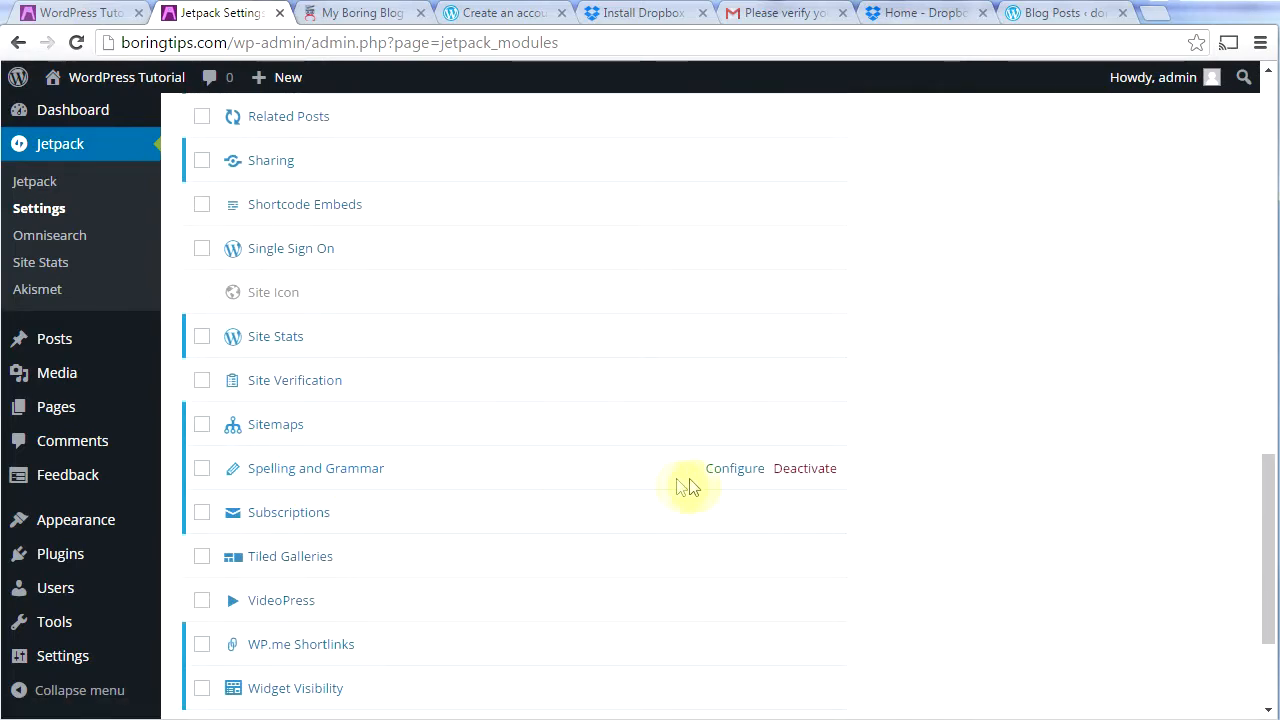
left_click(806, 470)
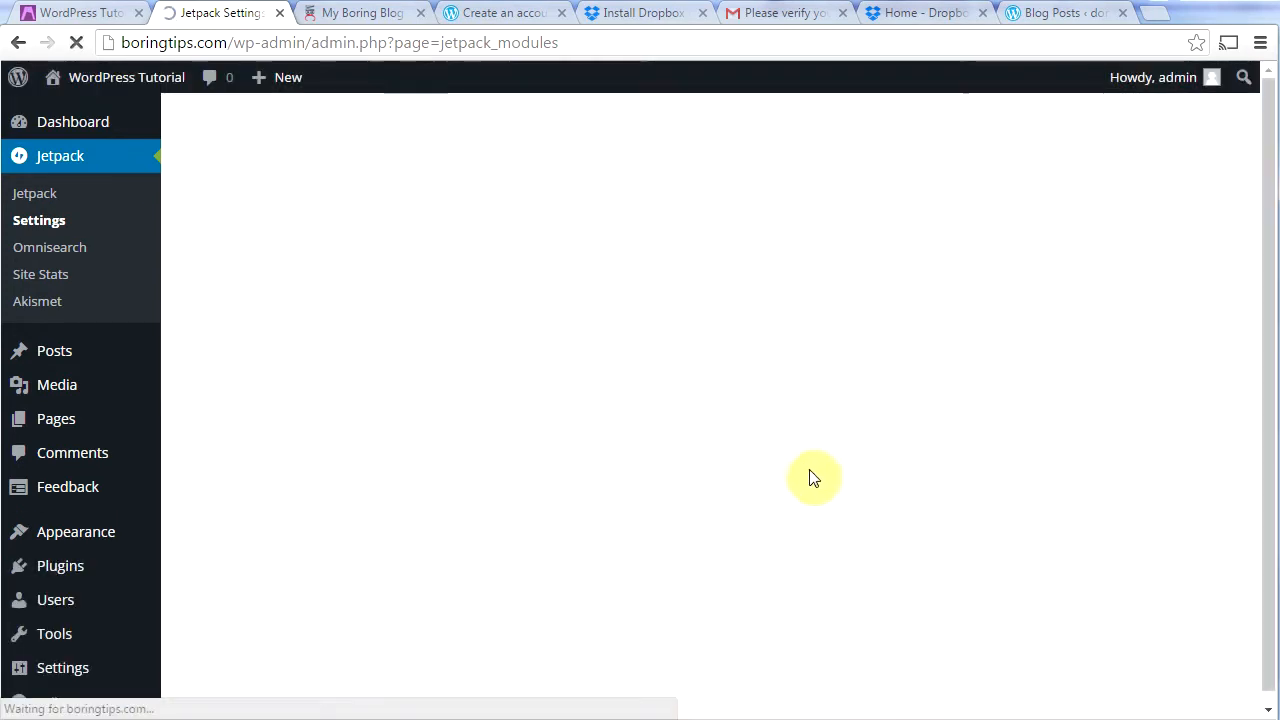
left_click_drag(1265, 177, 1268, 571)
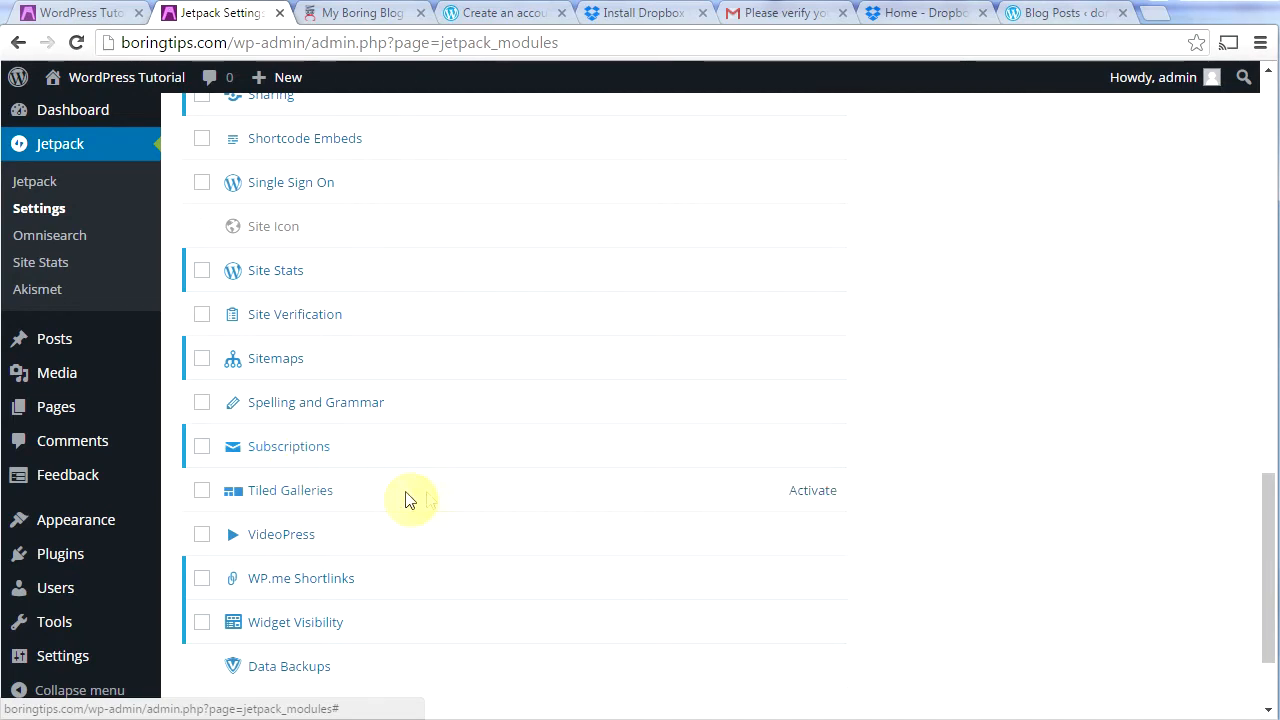
left_click(812, 492)
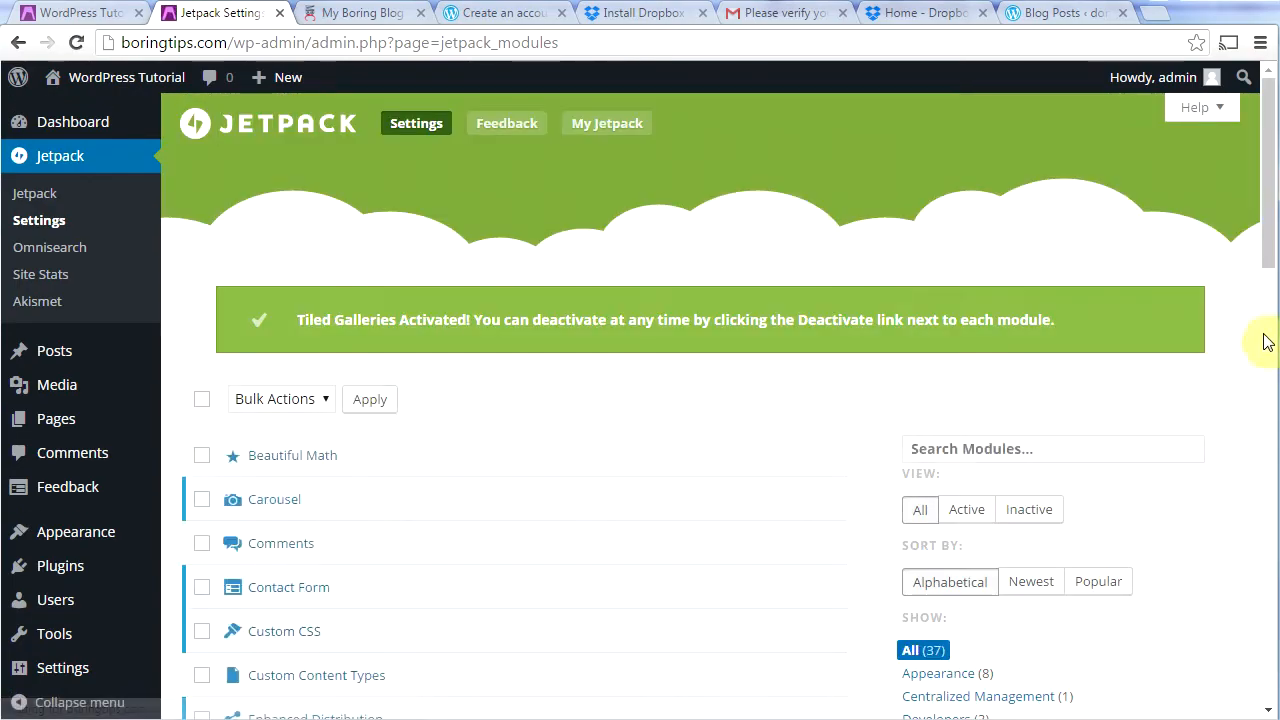
Step: Deactivate Widget Visibility and switch to the blog's image galleries article
left_click_drag(1268, 245, 1272, 665)
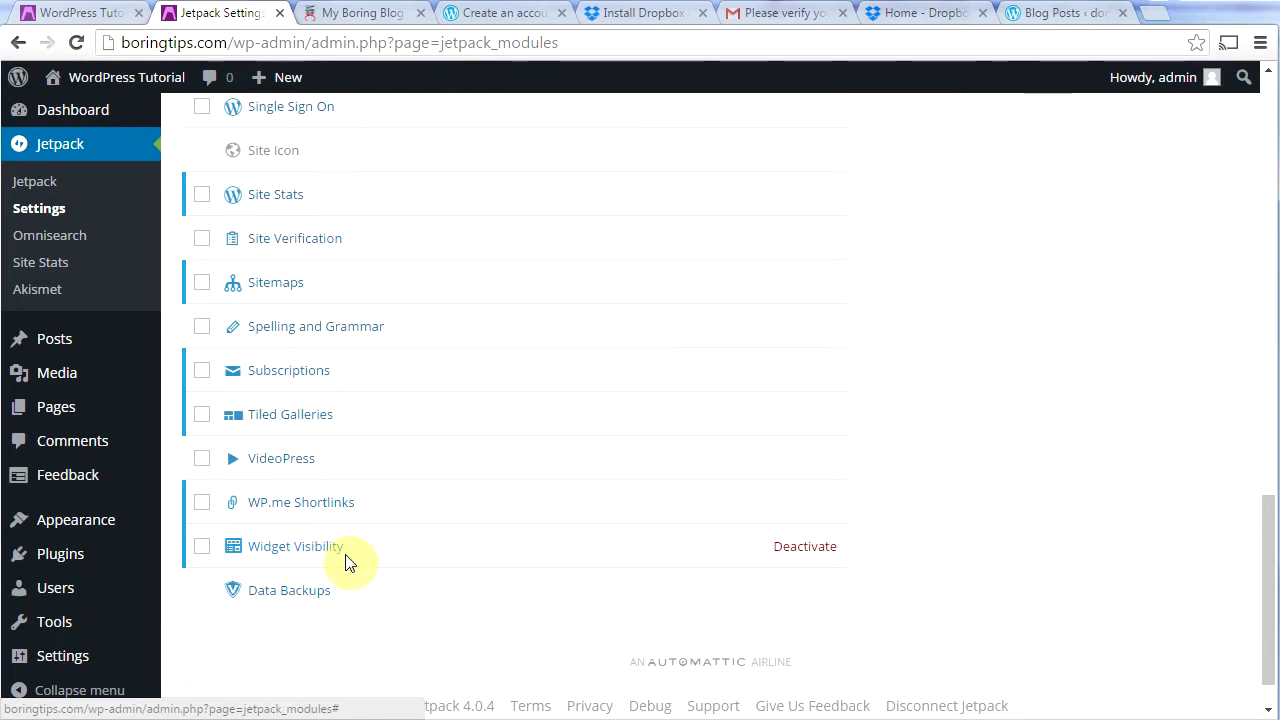
left_click(806, 549)
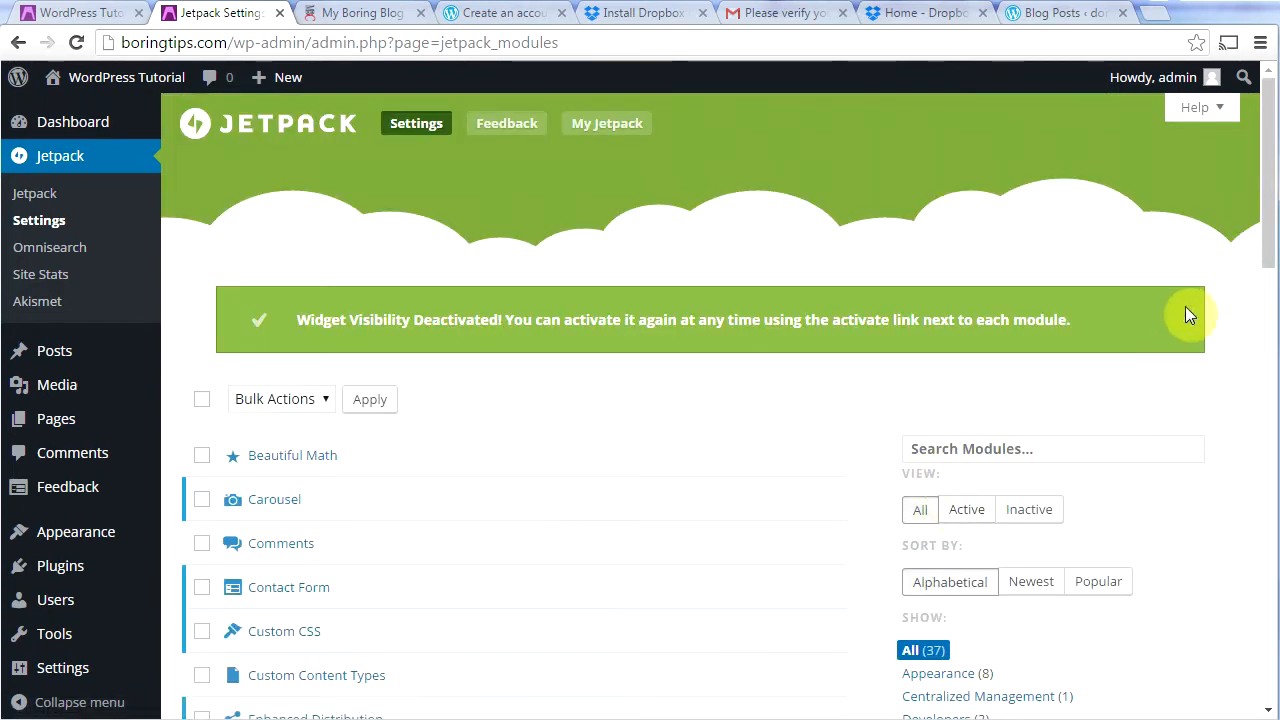
mouse_move(1264, 234)
left_mouse_down()
mouse_move(1276, 376)
mouse_move(1272, 216)
left_mouse_up()
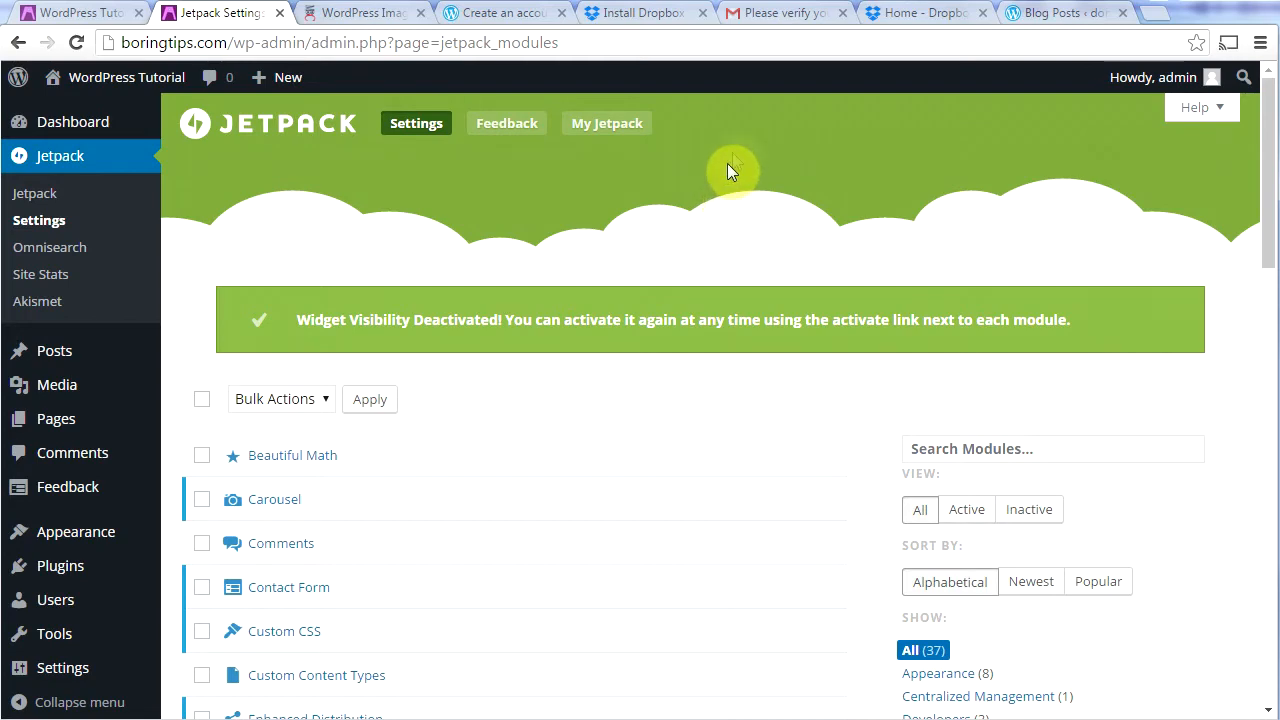
left_click(356, 16)
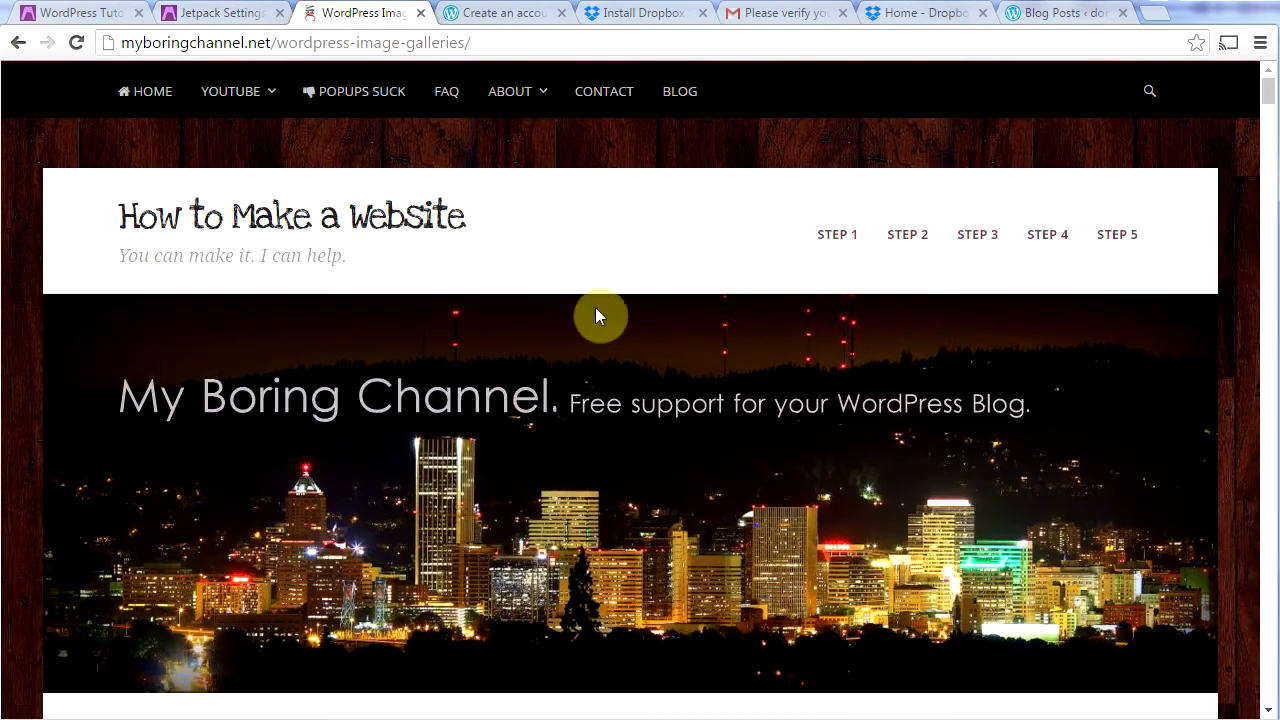
Step: Browse the example galleries and open the calla lily mosaic photo in the Jetpack carousel
mouse_move(1268, 90)
left_mouse_down()
mouse_move(1270, 148)
mouse_move(1268, 104)
left_mouse_up()
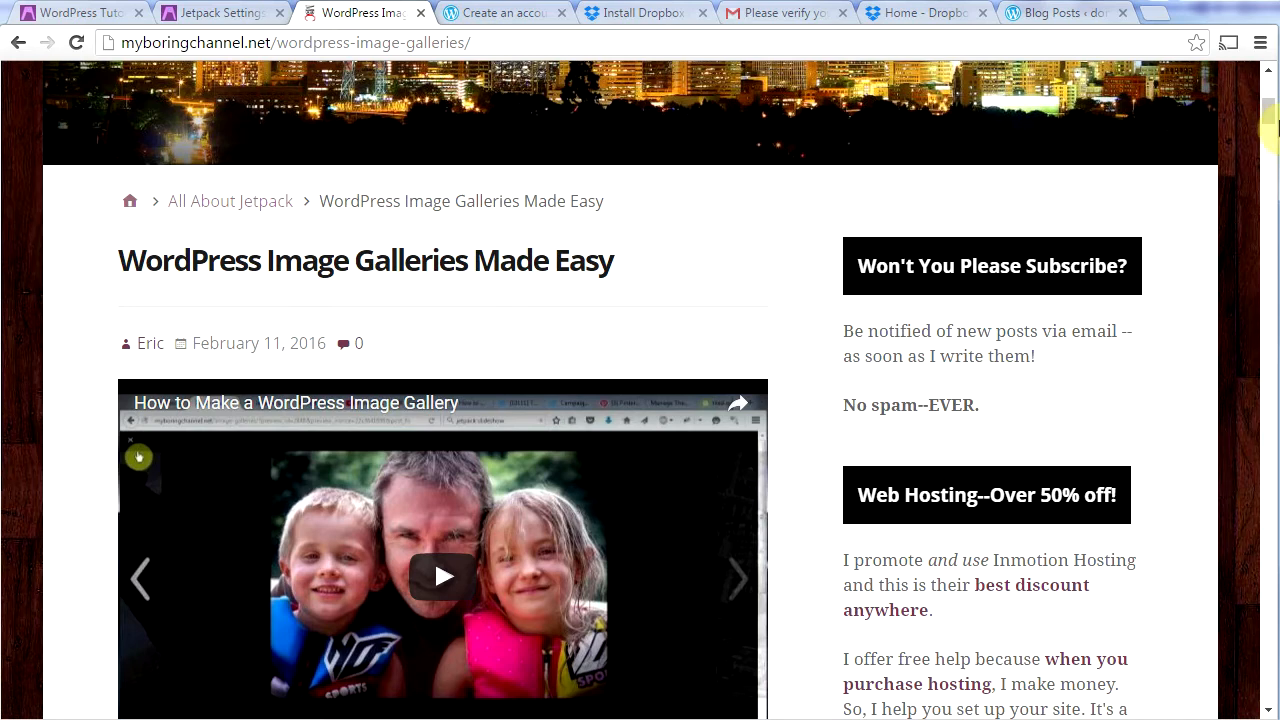
left_click_drag(1274, 120, 1274, 147)
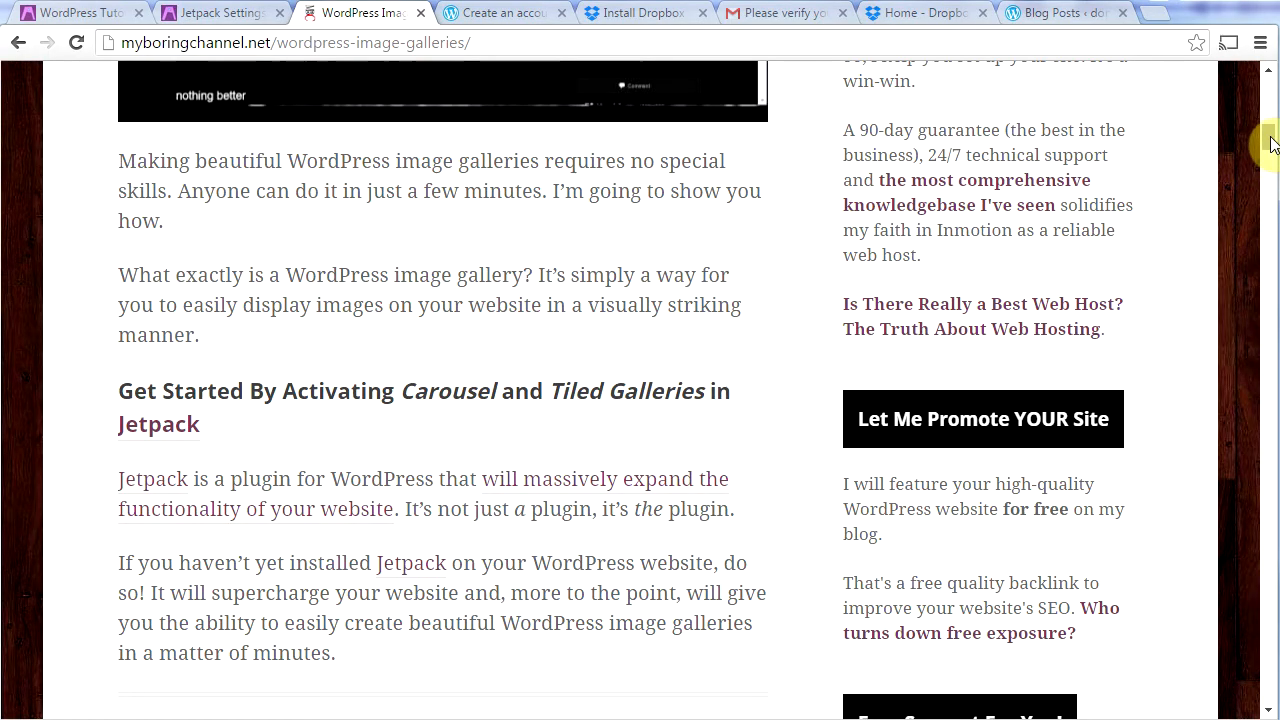
left_click_drag(1270, 143, 1266, 455)
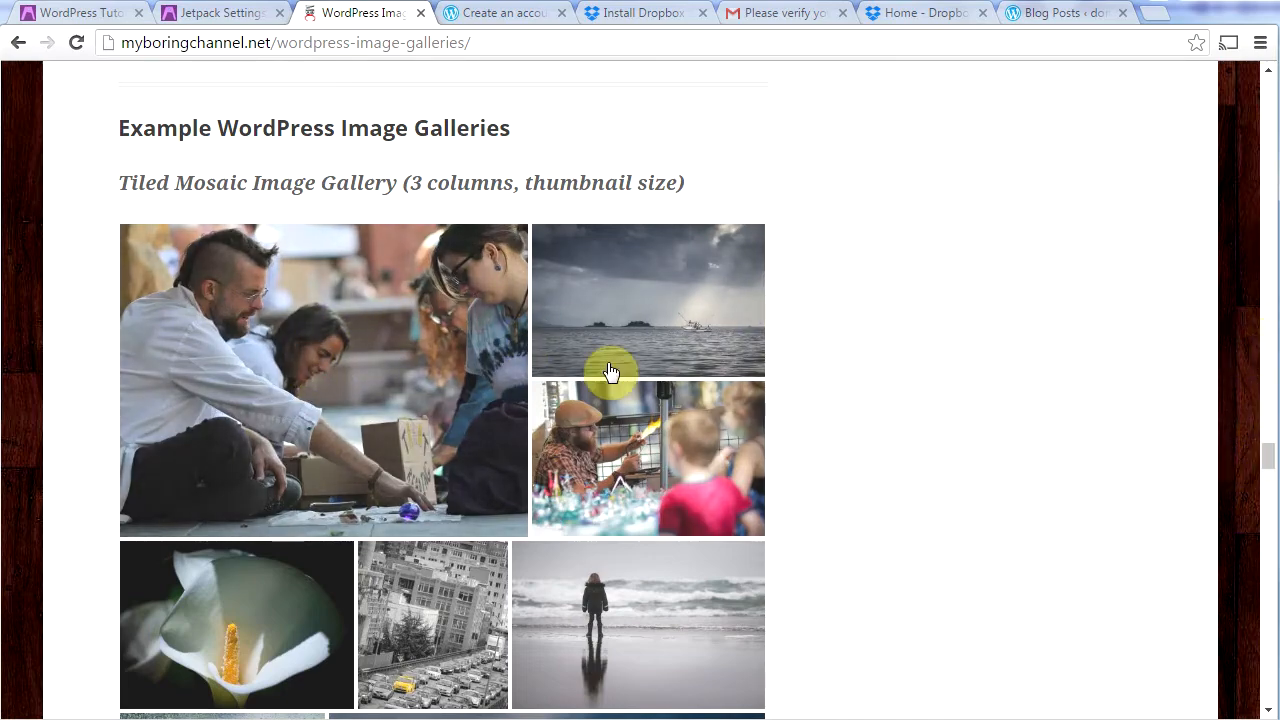
left_click_drag(1268, 463, 1272, 540)
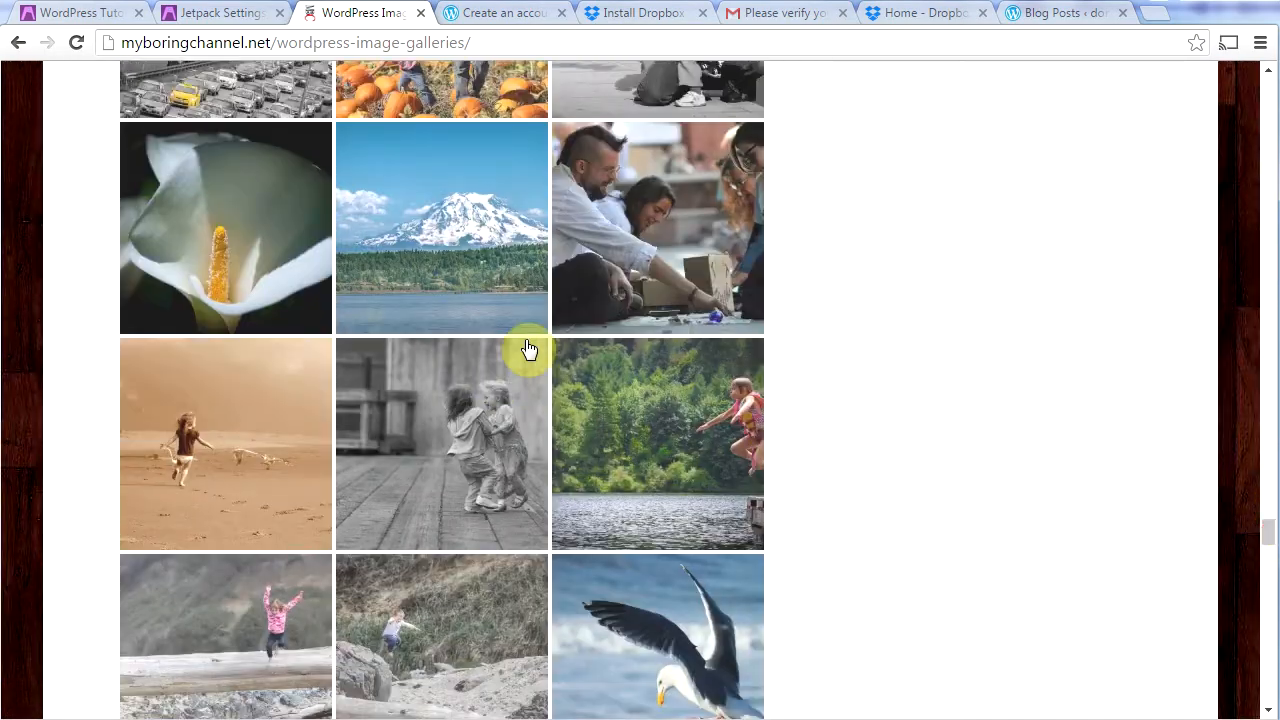
left_click_drag(1270, 540, 1269, 566)
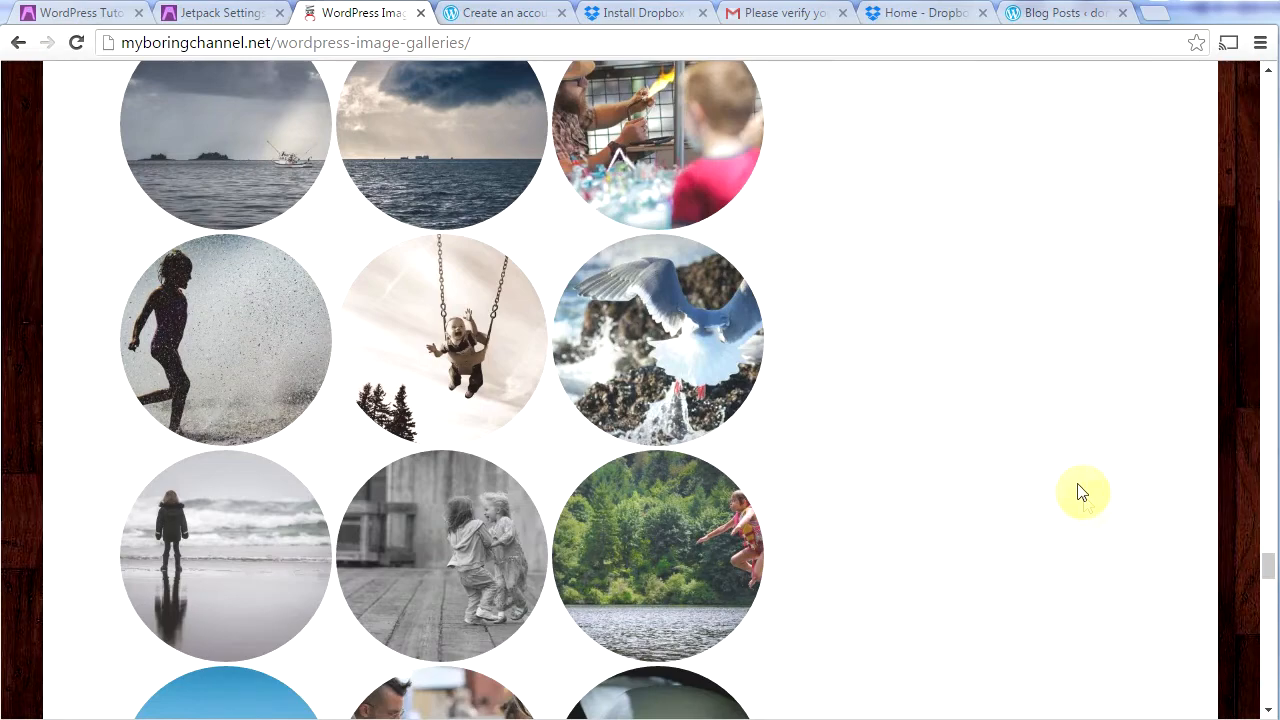
scroll(1088, 500, "up", 8)
scroll(1090, 490, "up", 12)
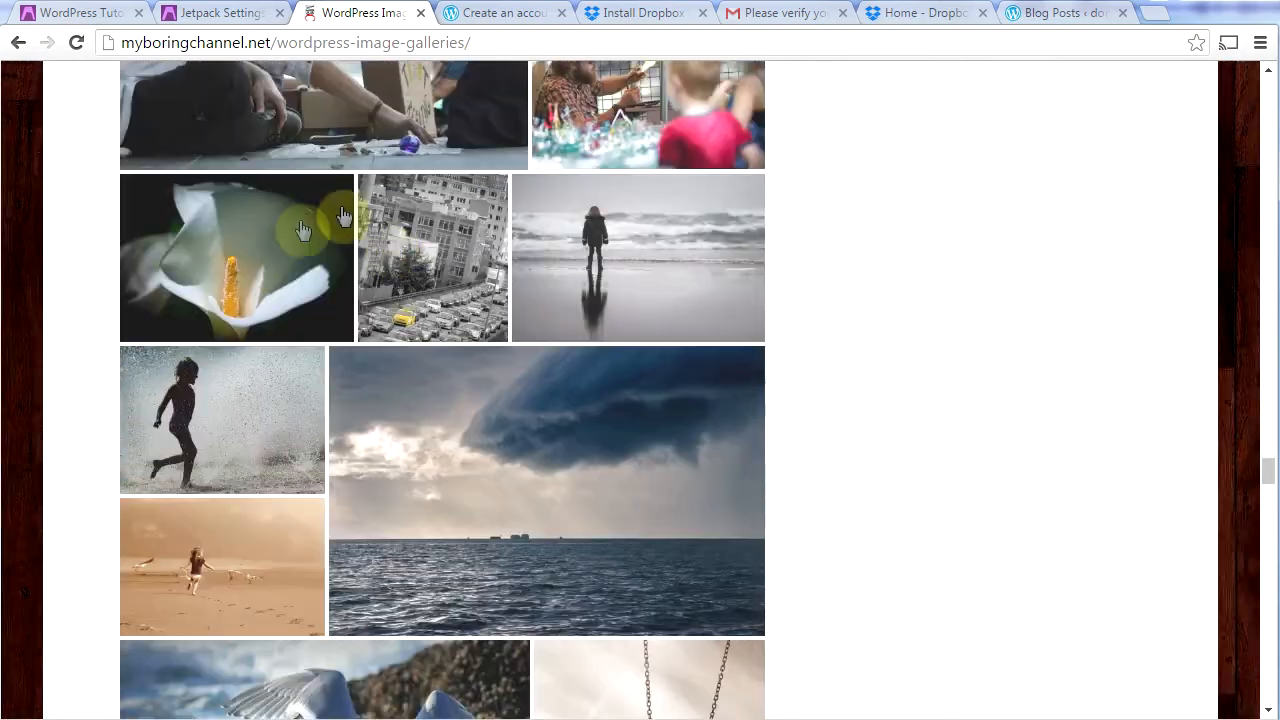
left_click(229, 262)
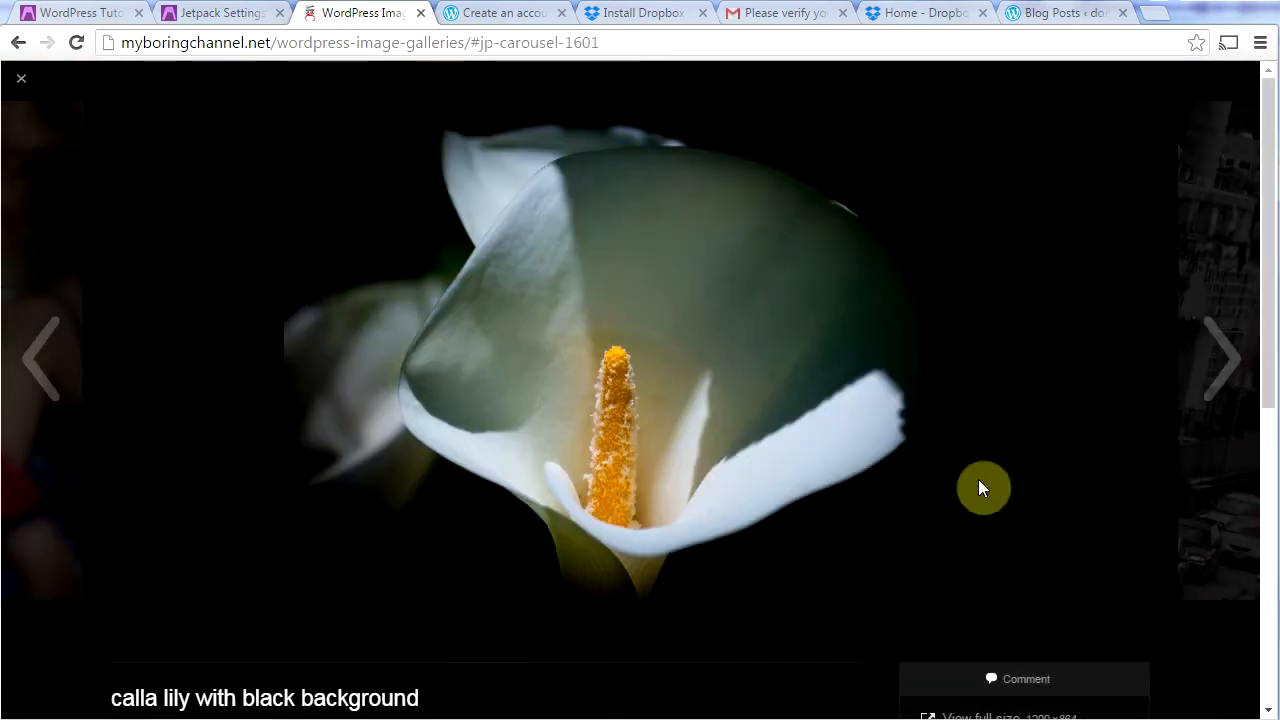
Step: Page through the carousel to the downtown Portland Saturday market photo, then close it
left_click(1203, 368)
left_click(1203, 370)
left_click(1203, 370)
left_click(1205, 371)
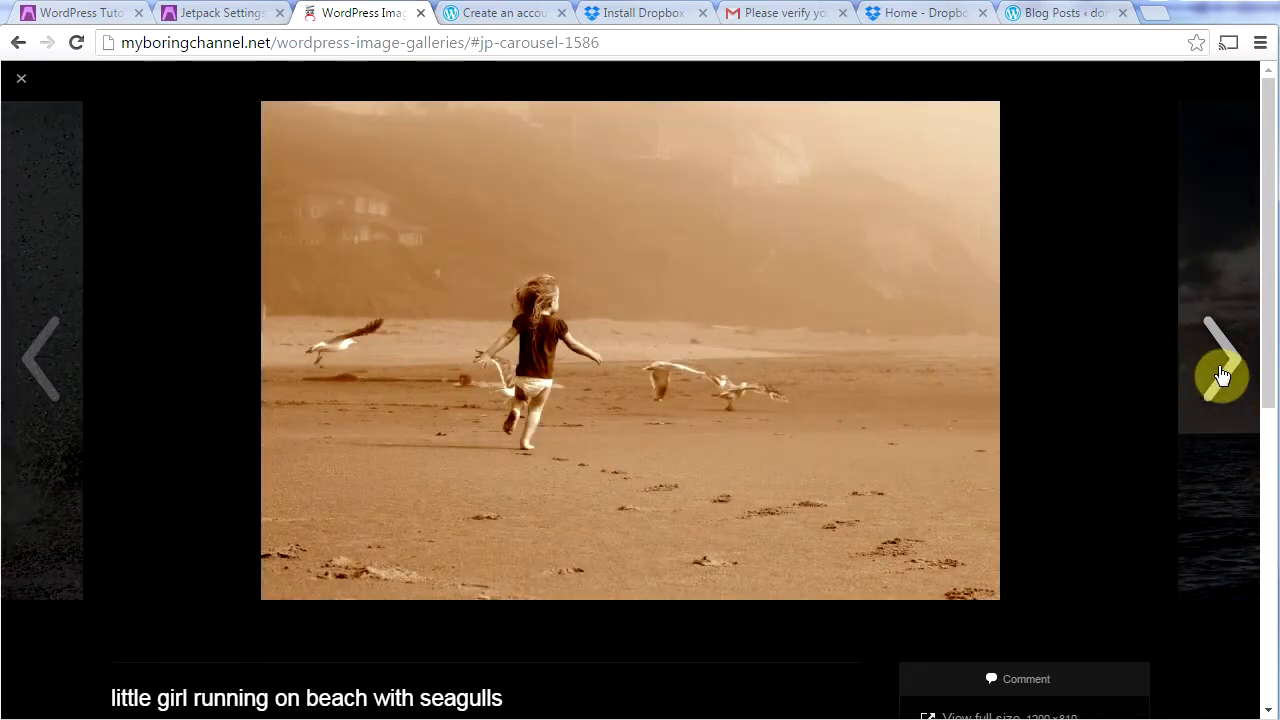
left_click(1221, 375)
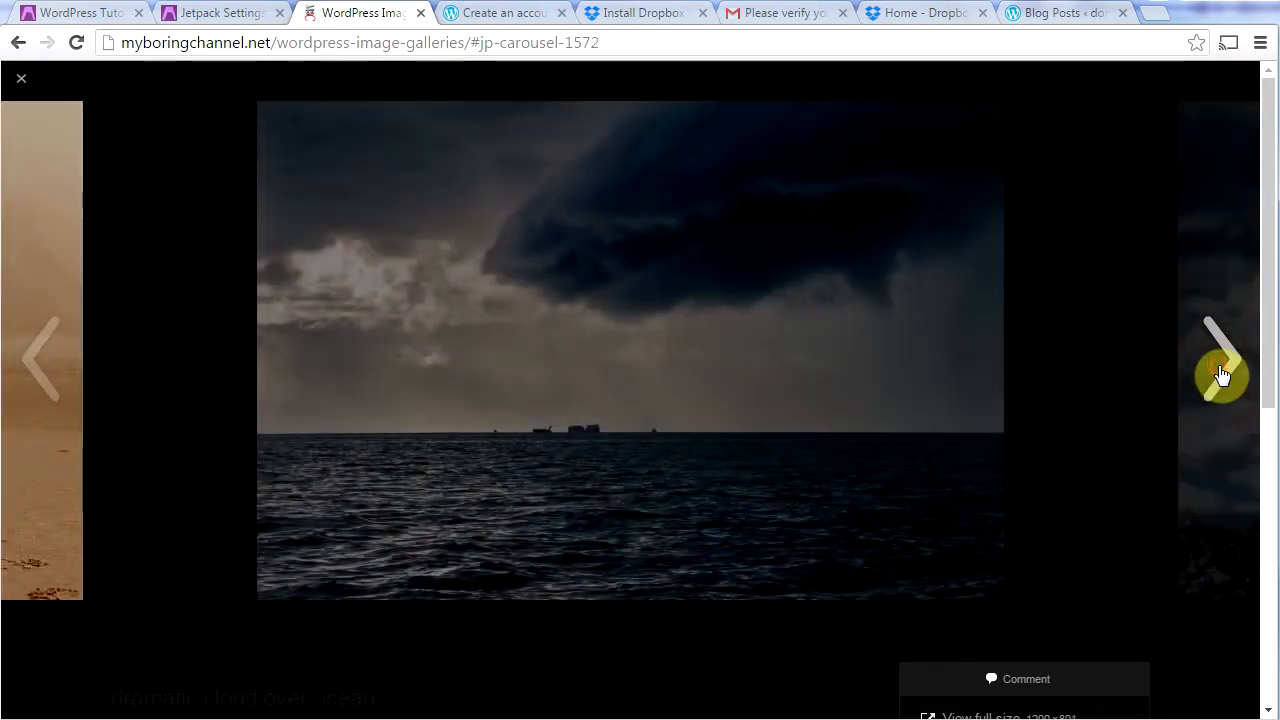
left_click(1221, 375)
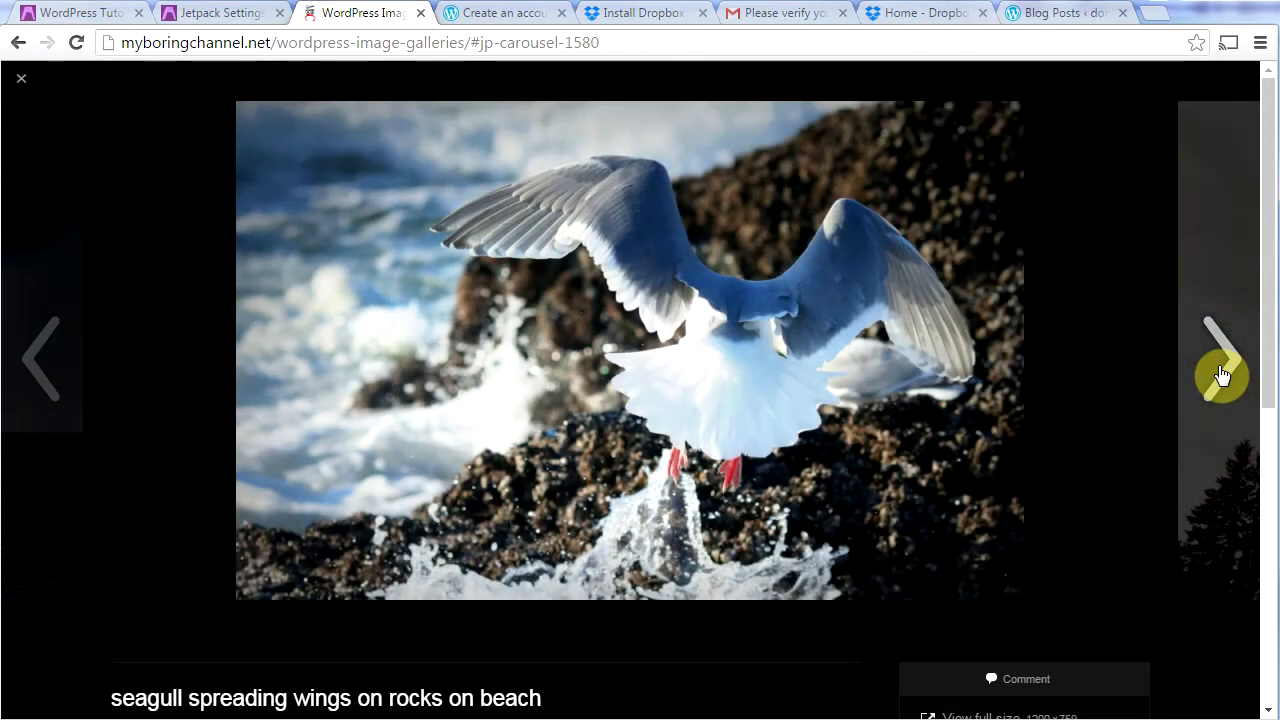
left_click(1221, 375)
left_click(1221, 375)
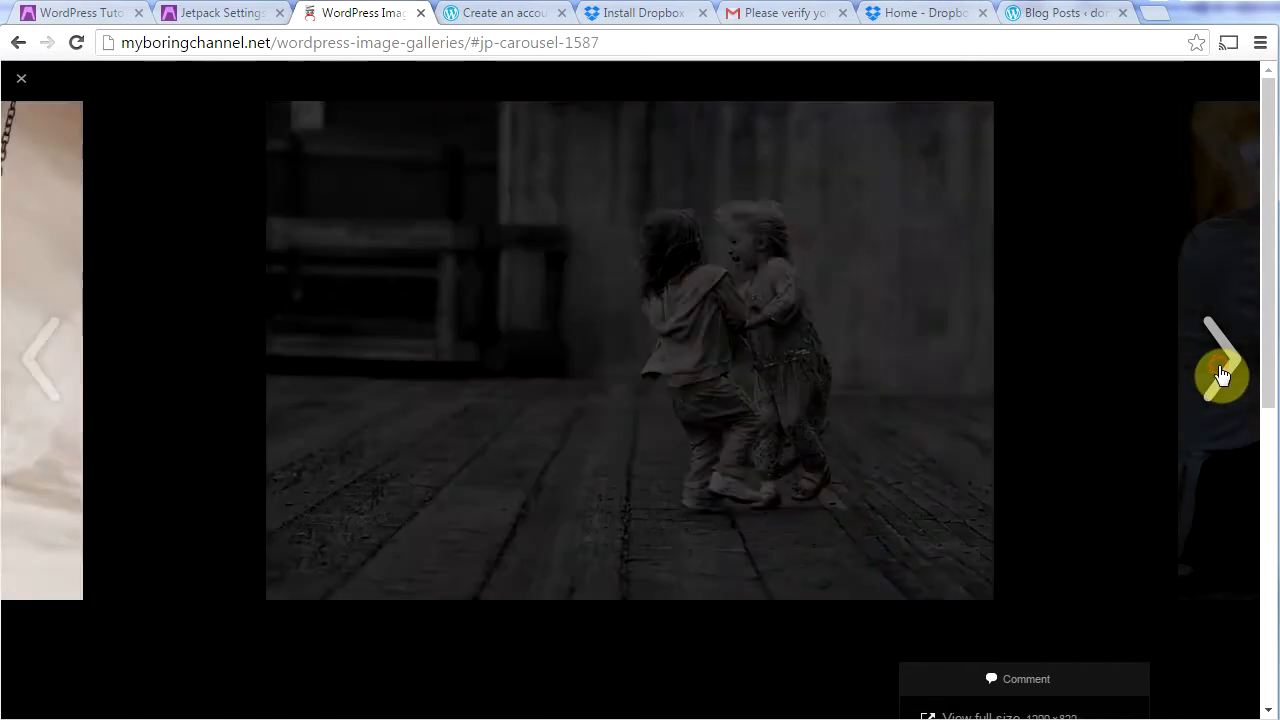
left_click(1221, 375)
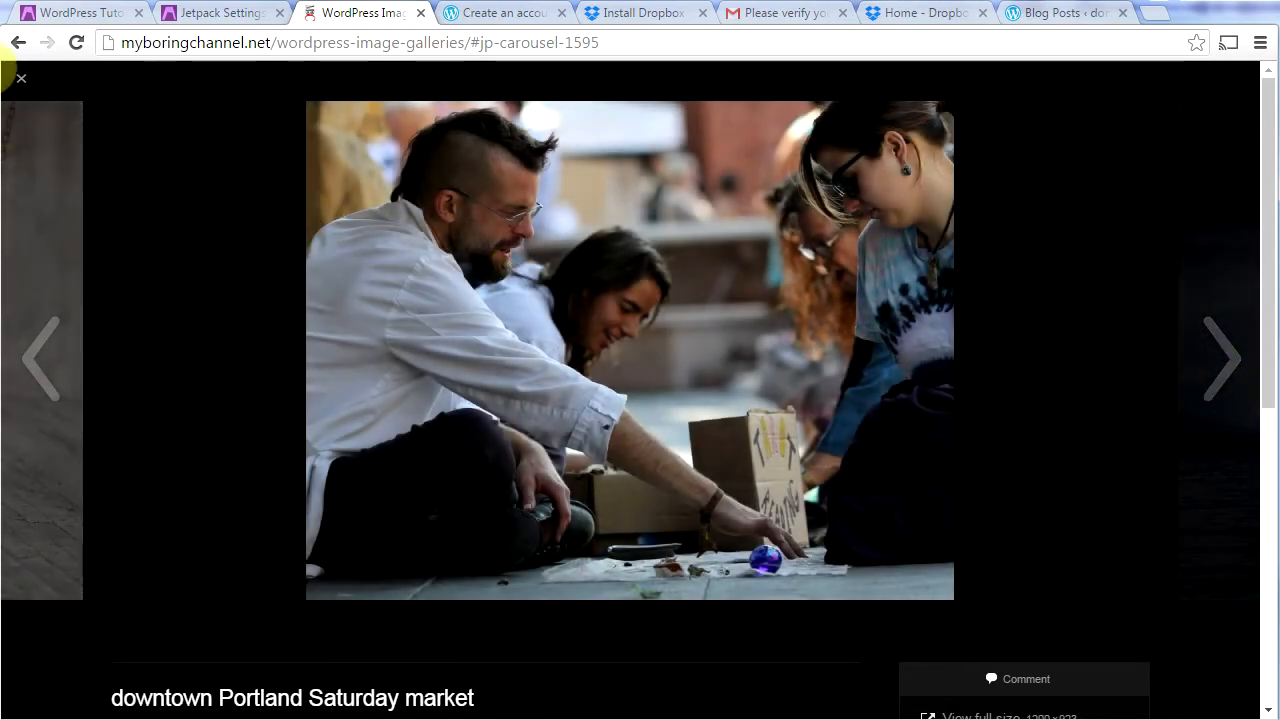
left_click(21, 84)
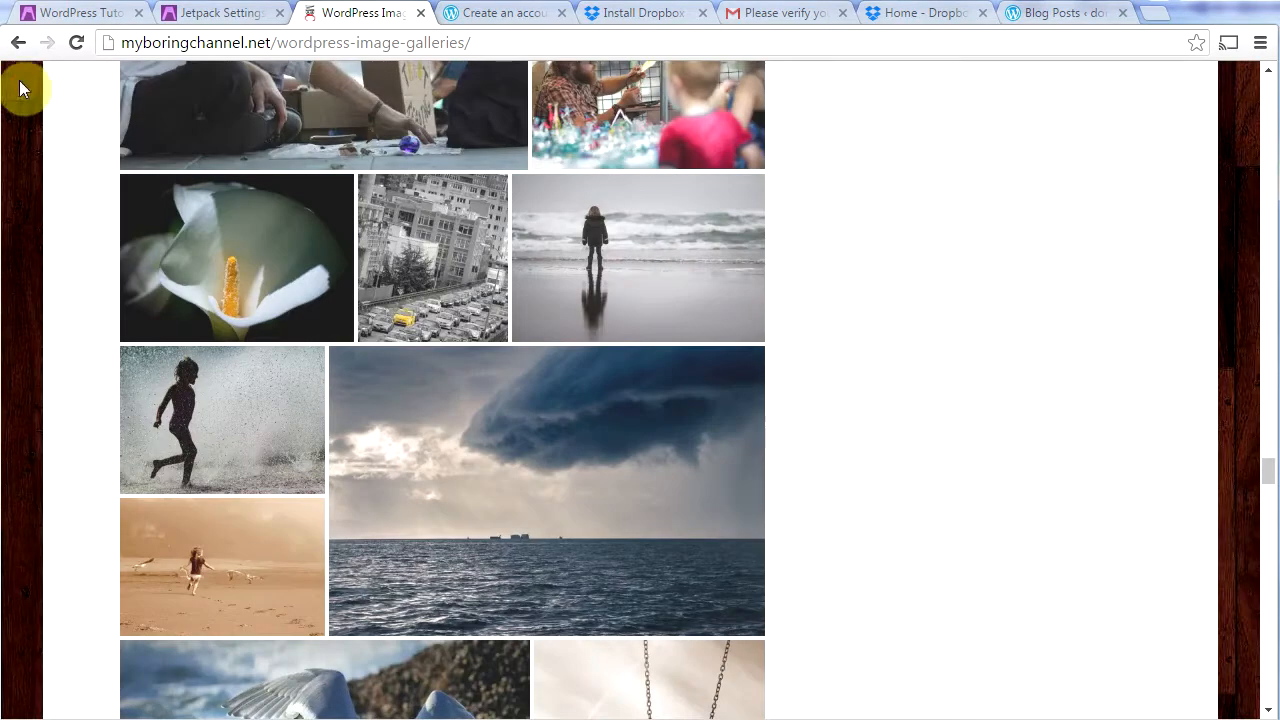
Step: Tick 'Notify me of follow-up comments by email' on the comment form
left_click_drag(1268, 478, 1268, 688)
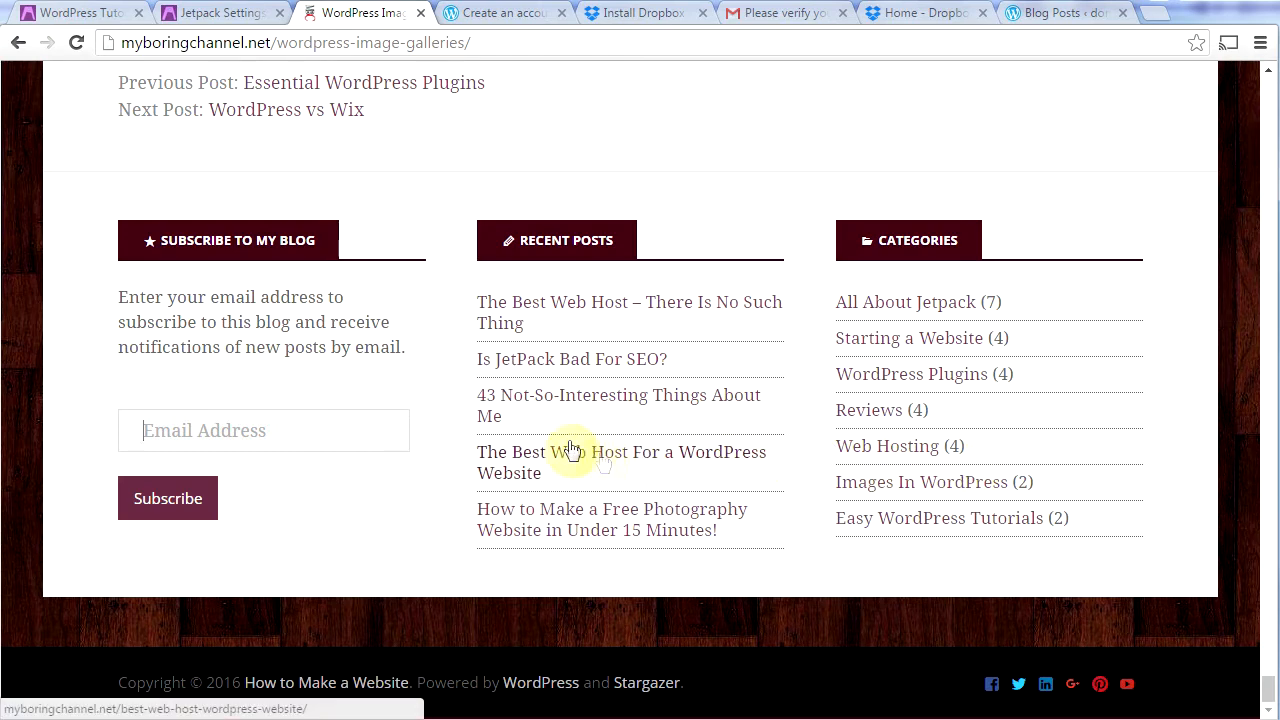
scroll(443, 471, "up", 5)
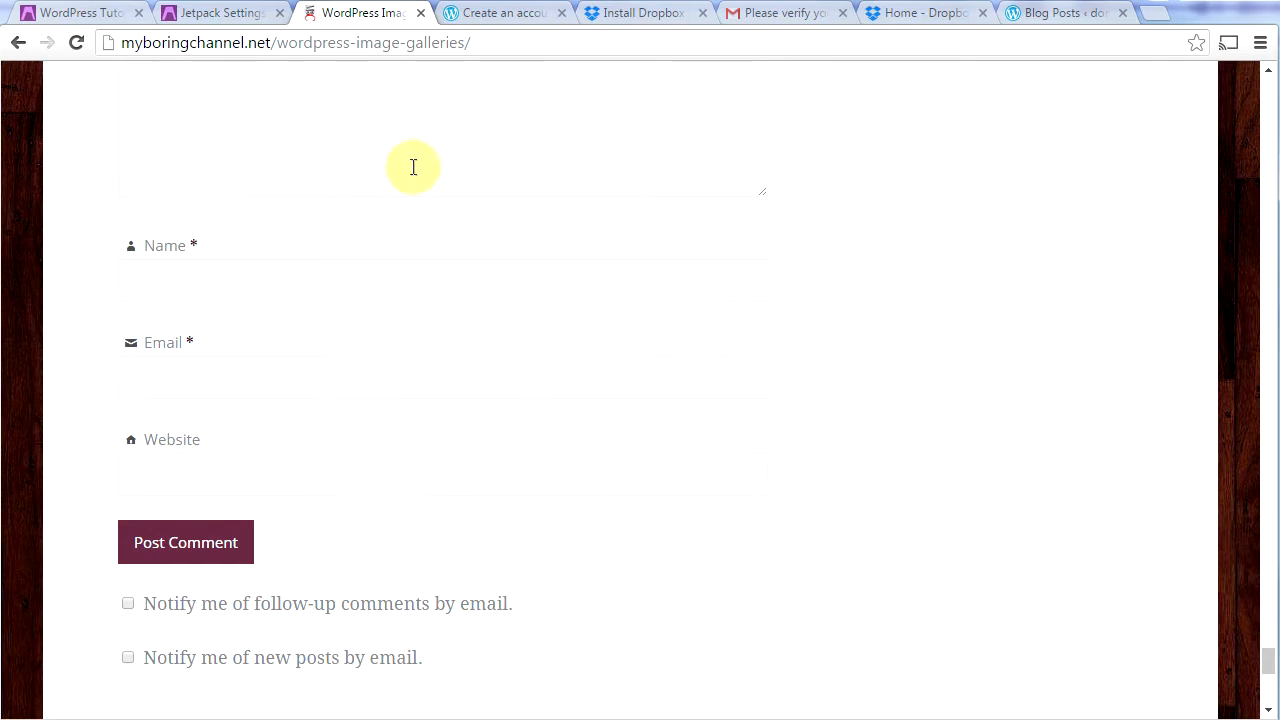
left_click(162, 612)
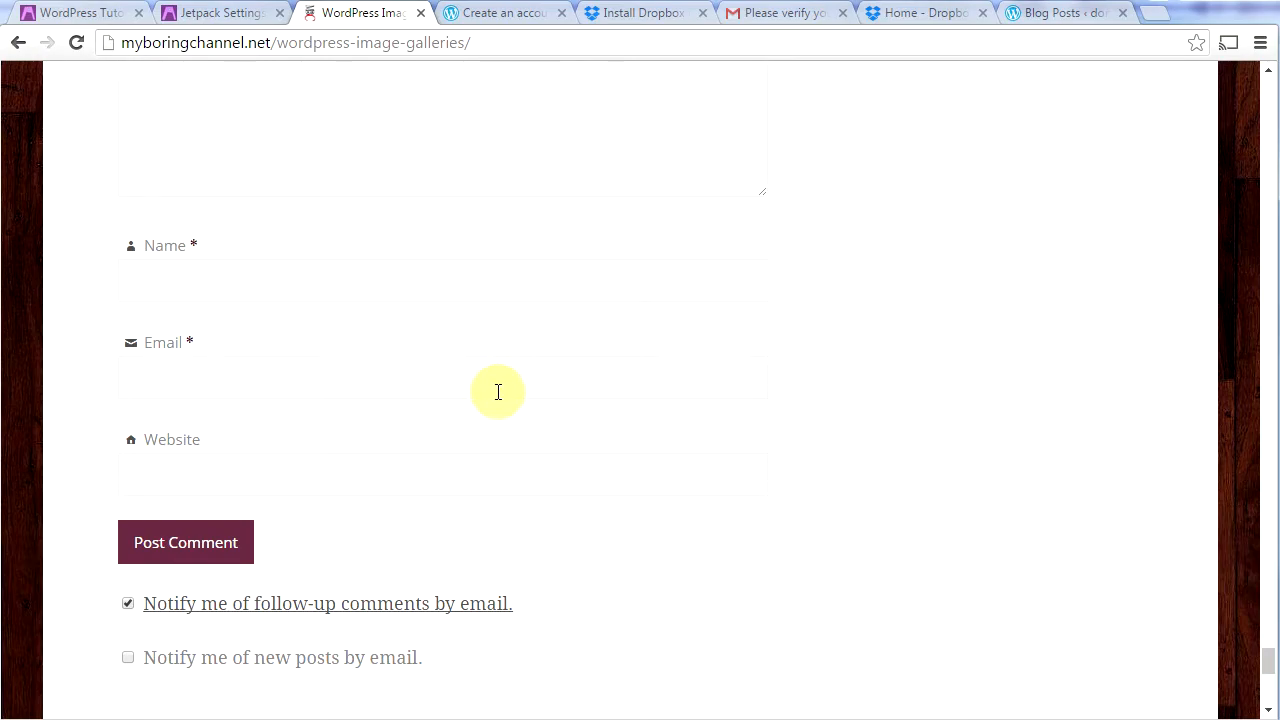
Step: Open the post 'The Best Web Host – There Is No Such Thing' from BLOG and read through it
left_click_drag(1267, 661, 1268, 80)
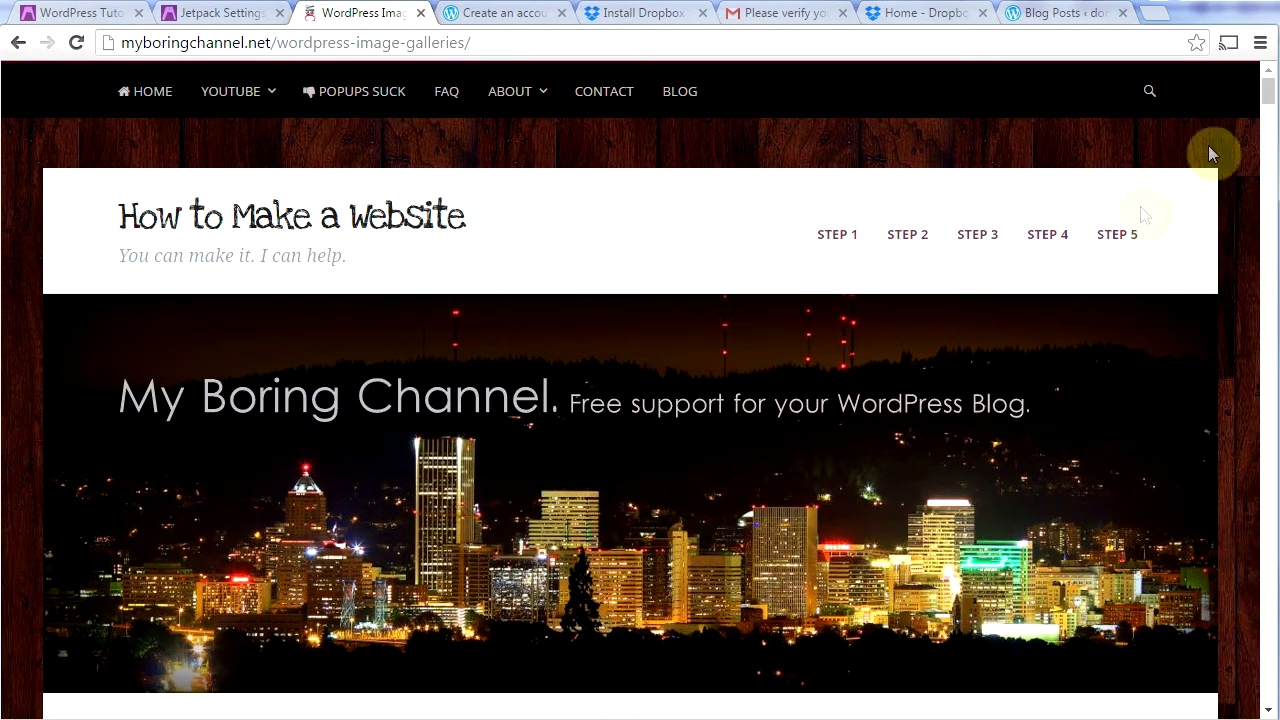
left_click(687, 104)
scroll(900, 450, "down", 15)
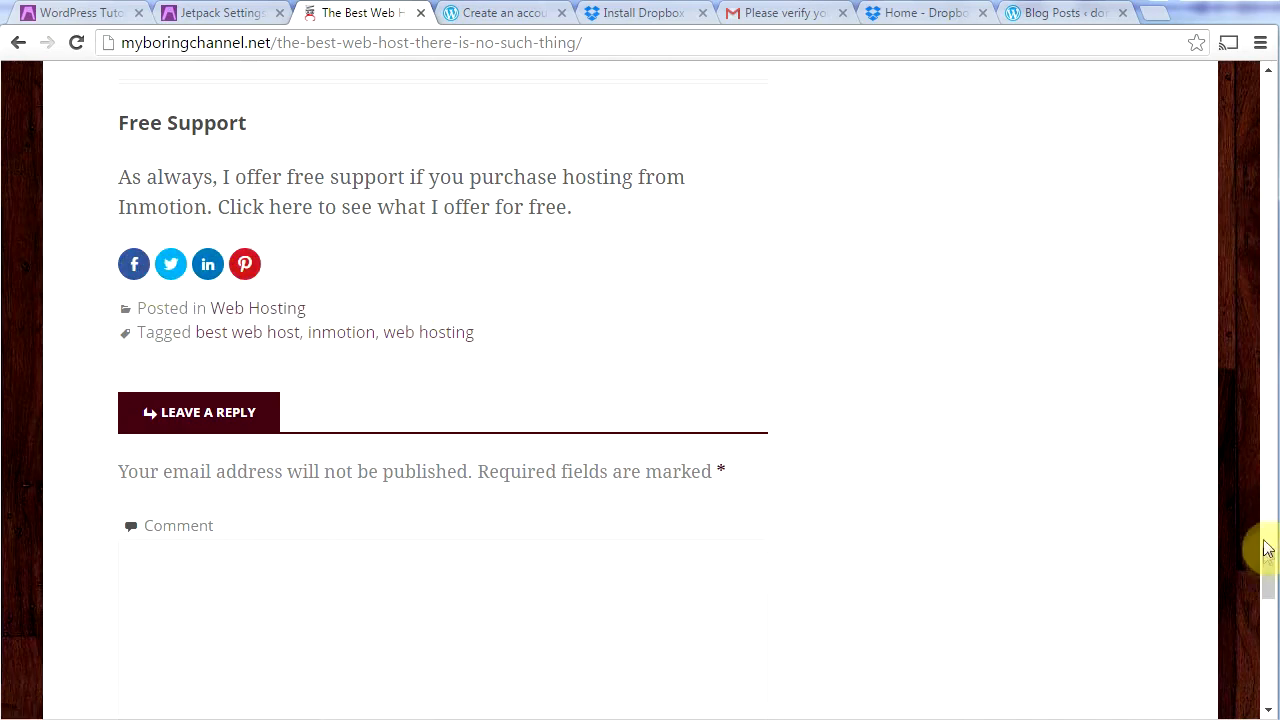
left_click_drag(1268, 576, 1266, 100)
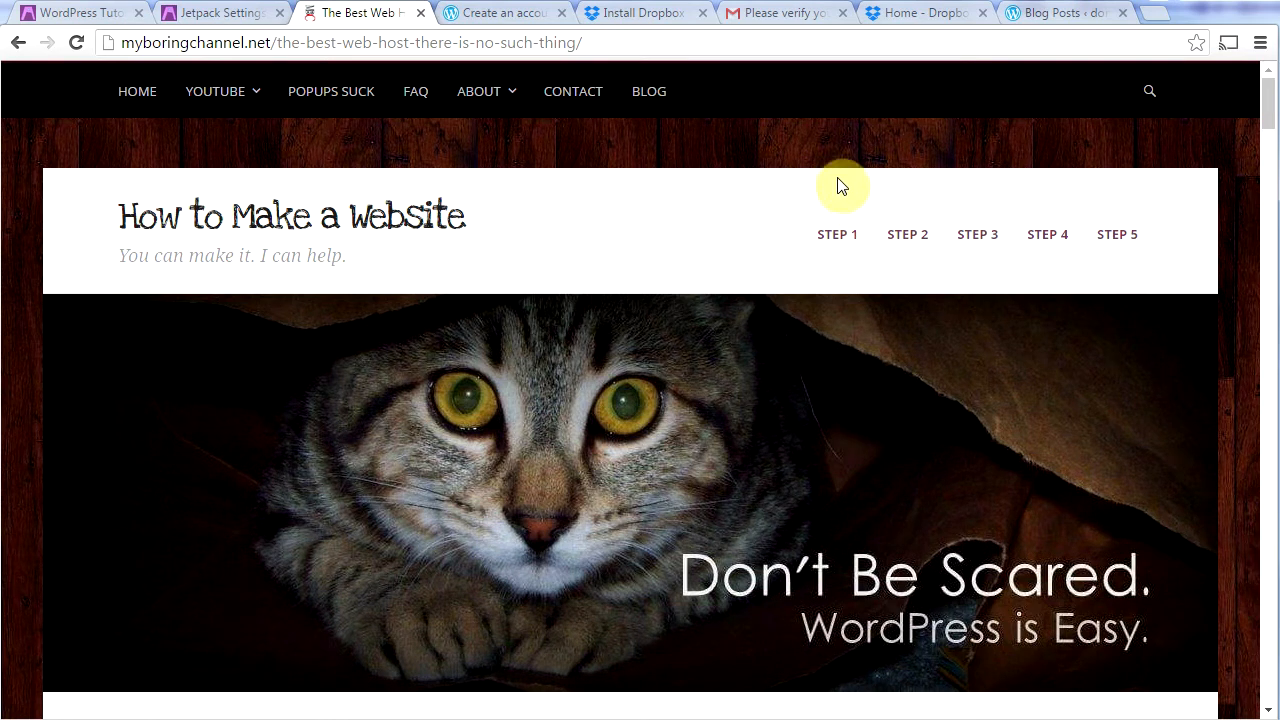
Step: Install and activate UpdraftPlus 1.12.13, then open its Backup/Restore settings page
left_click(214, 13)
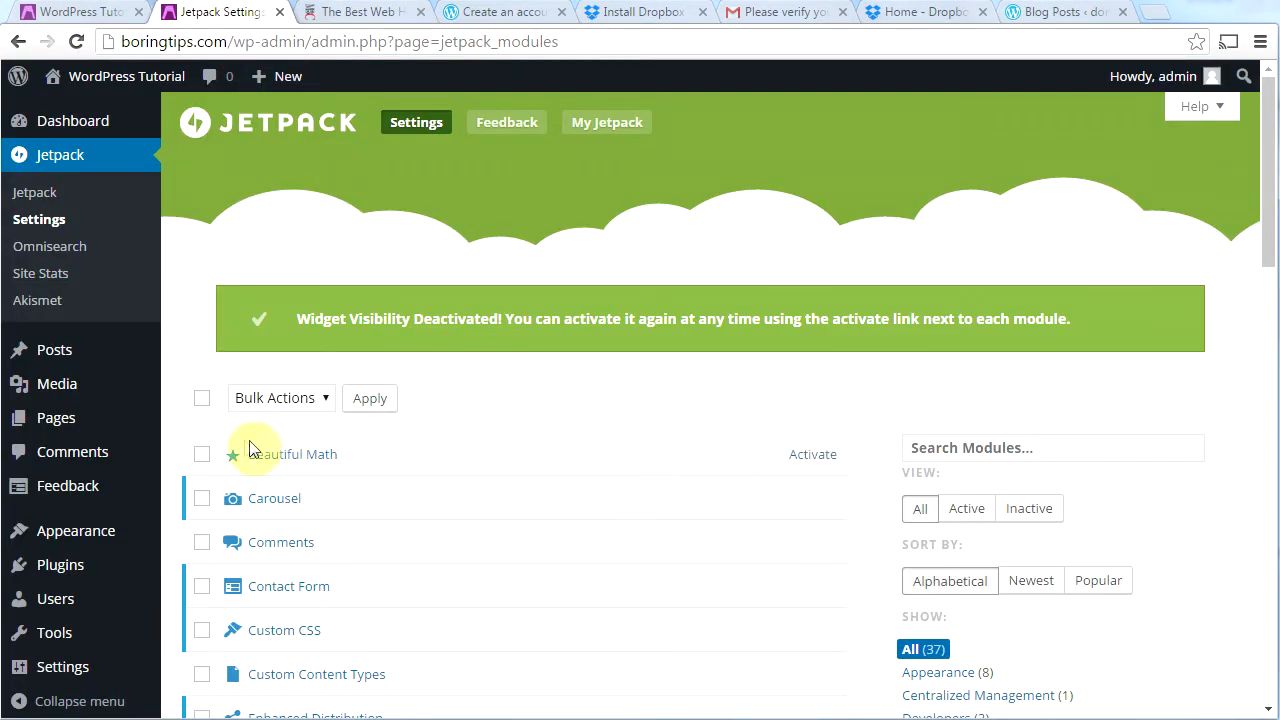
mouse_move(50, 575)
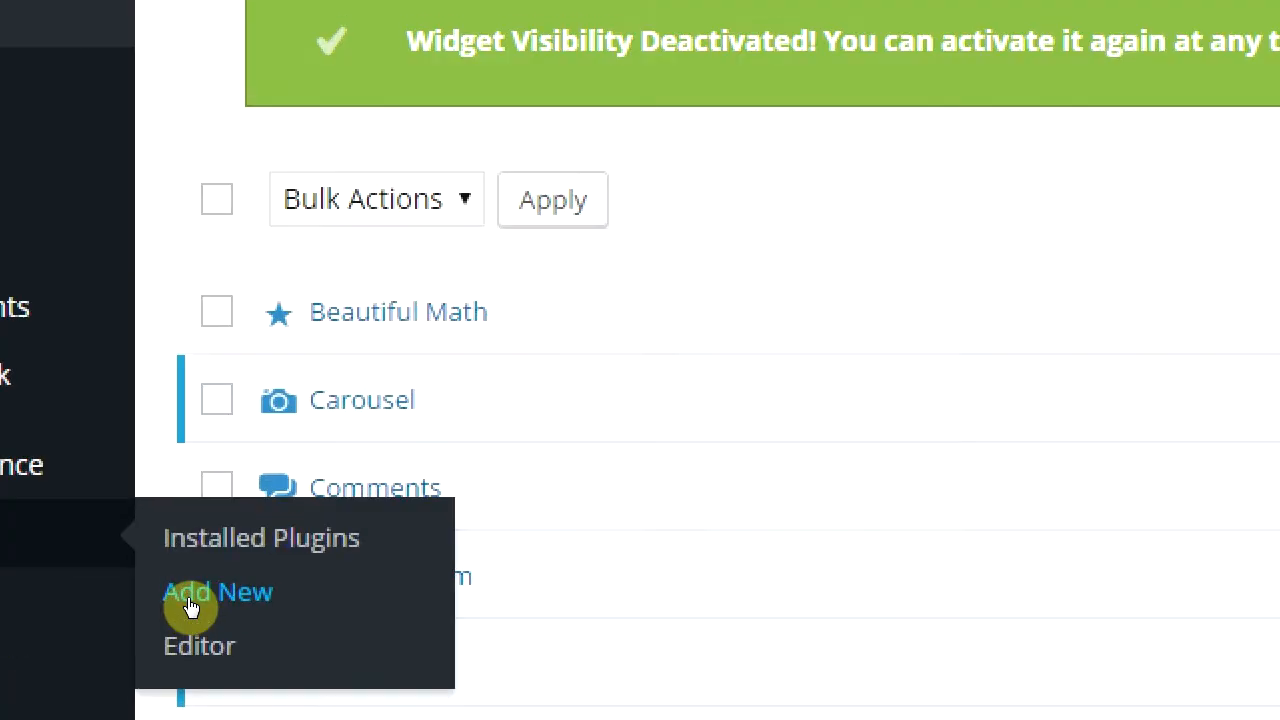
left_click(190, 605)
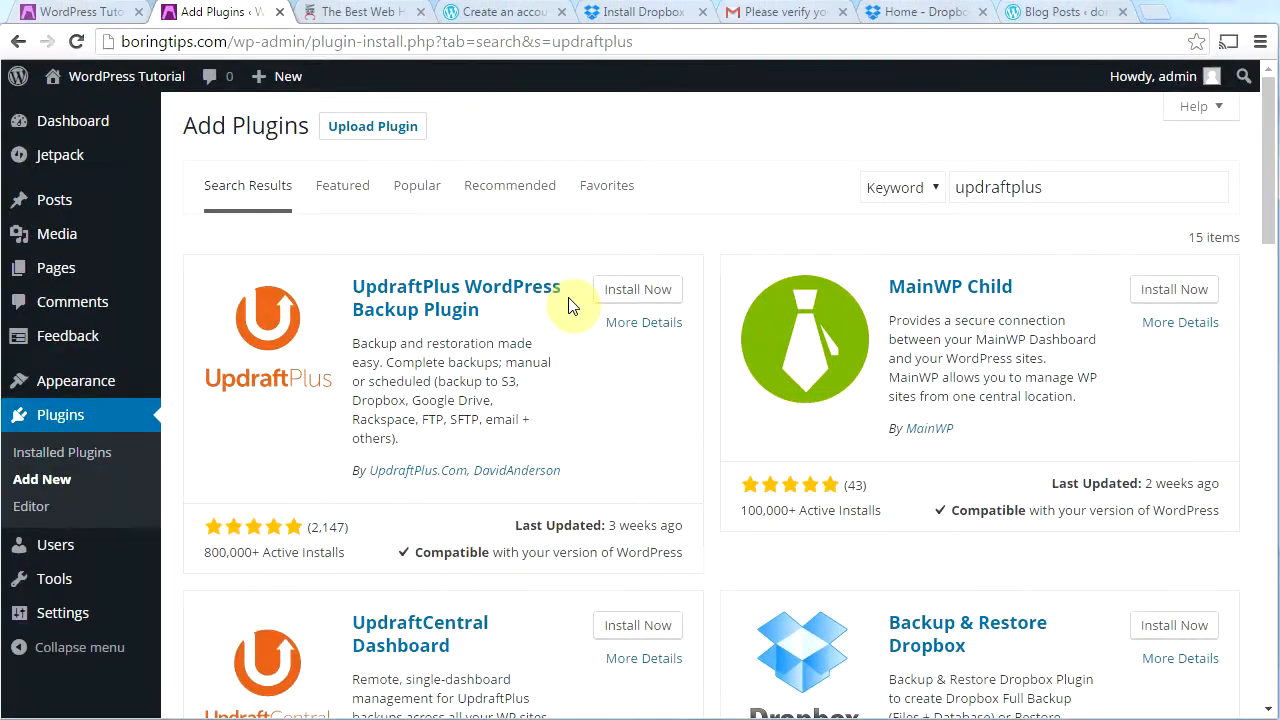
left_click(622, 299)
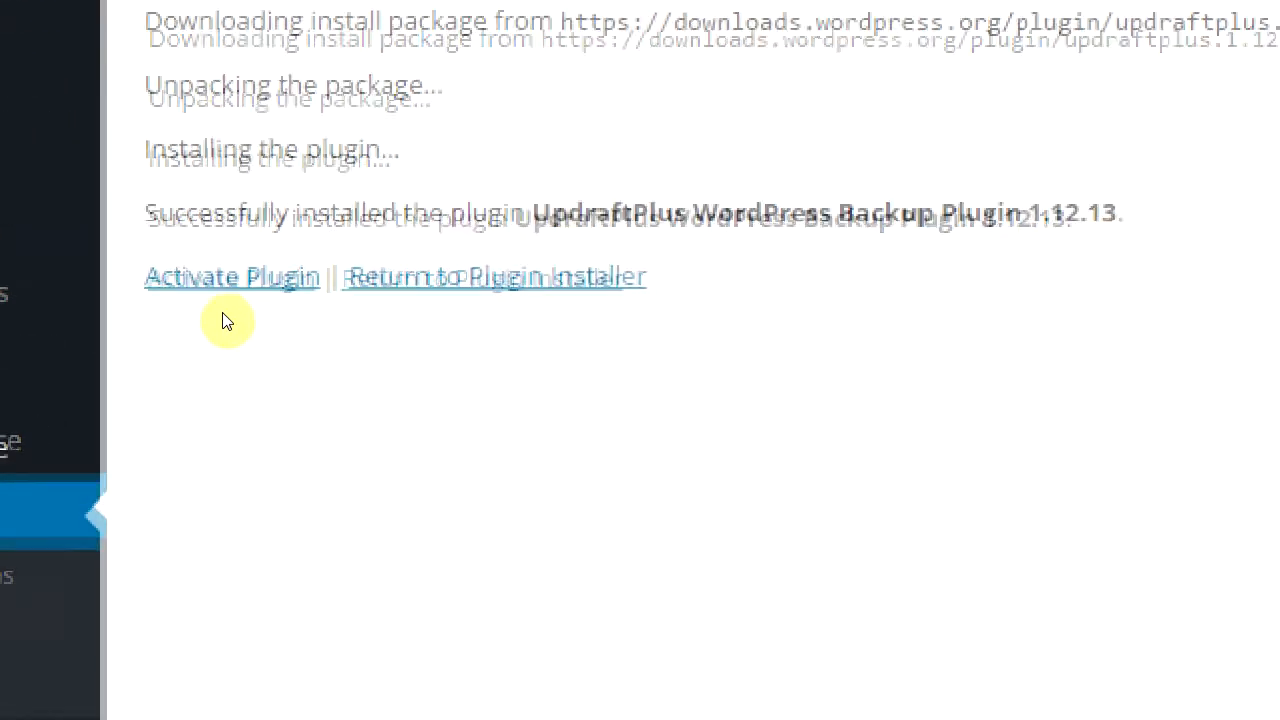
left_click(232, 282)
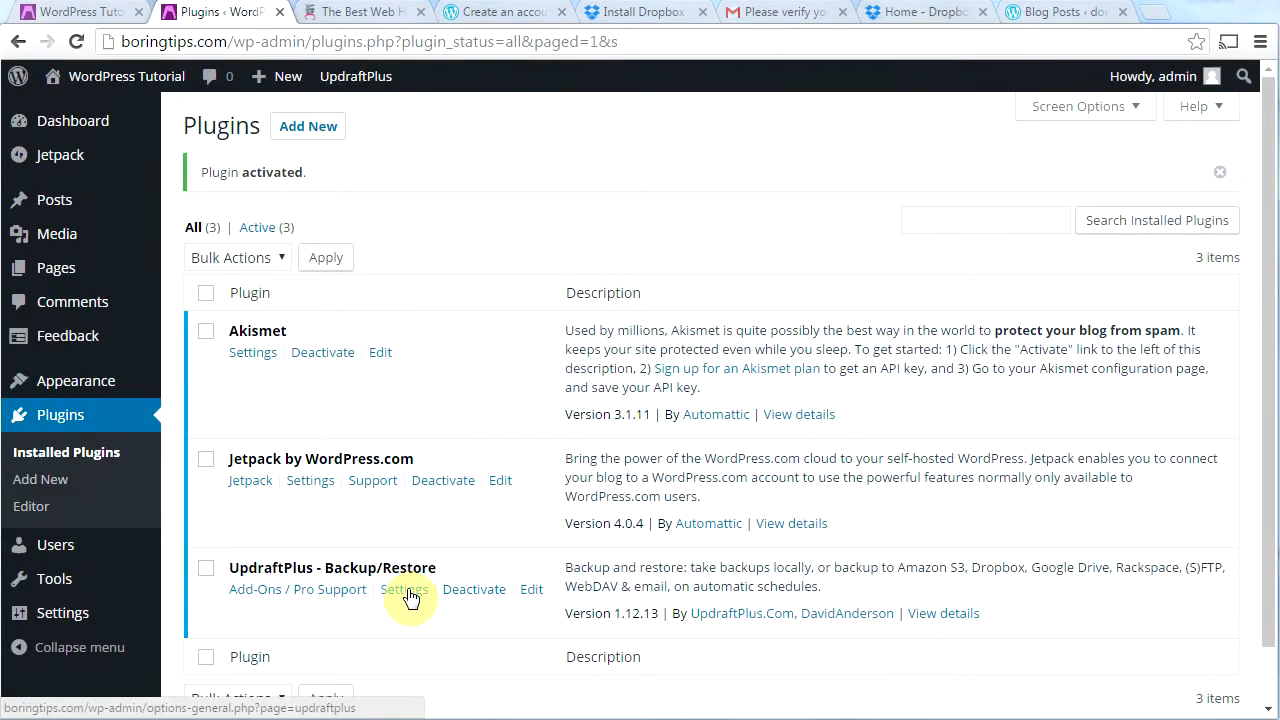
left_click(405, 580)
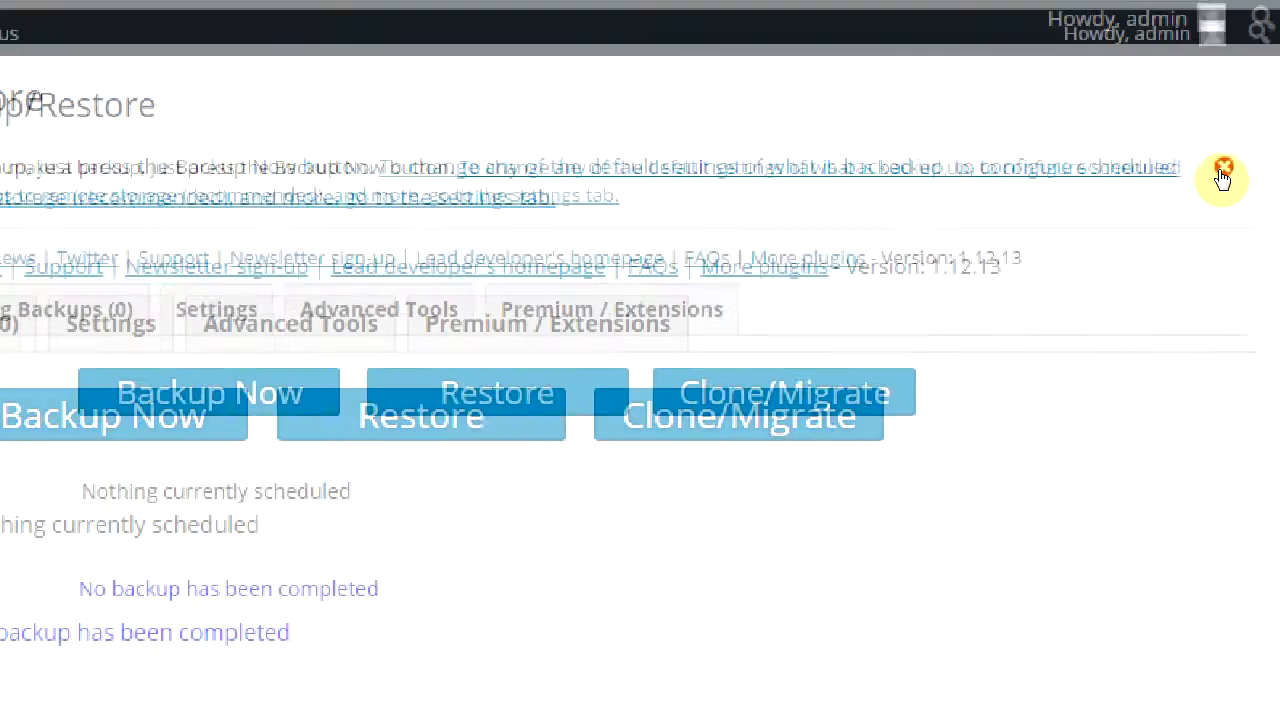
Step: Dismiss the UpdraftPlus welcome notice and set files and database backups to weekly
left_click(1220, 170)
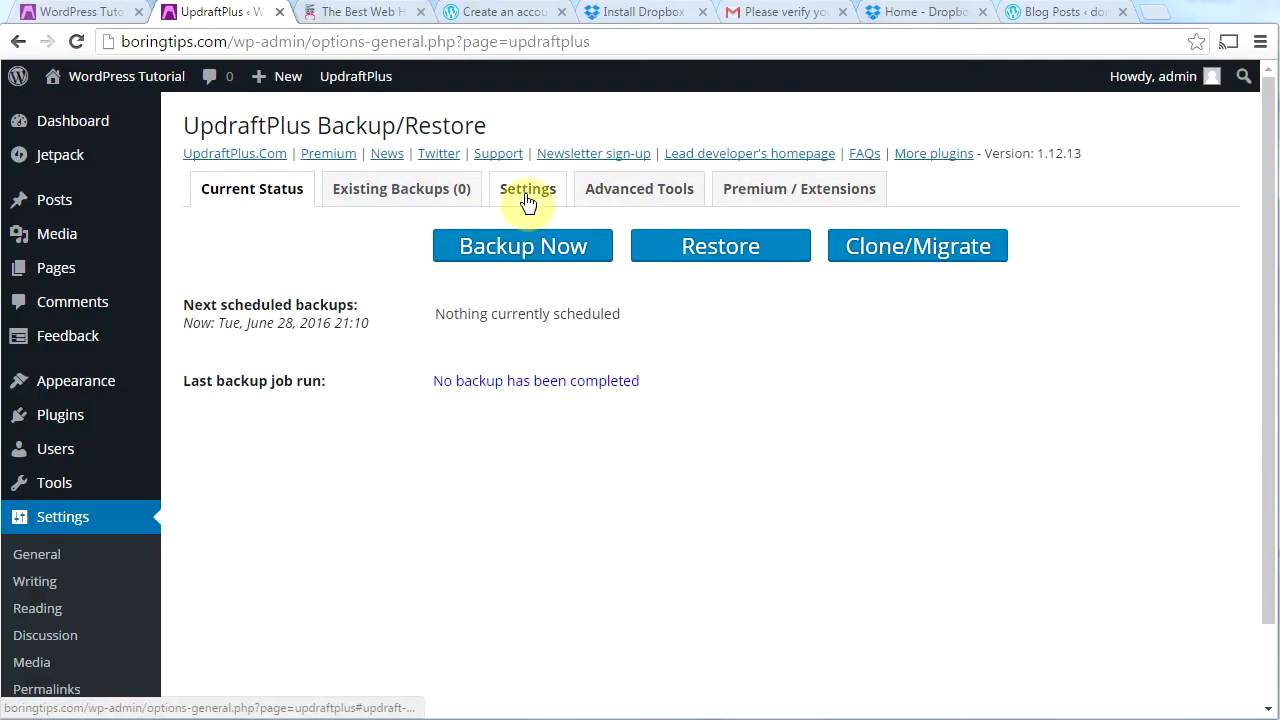
left_click(527, 193)
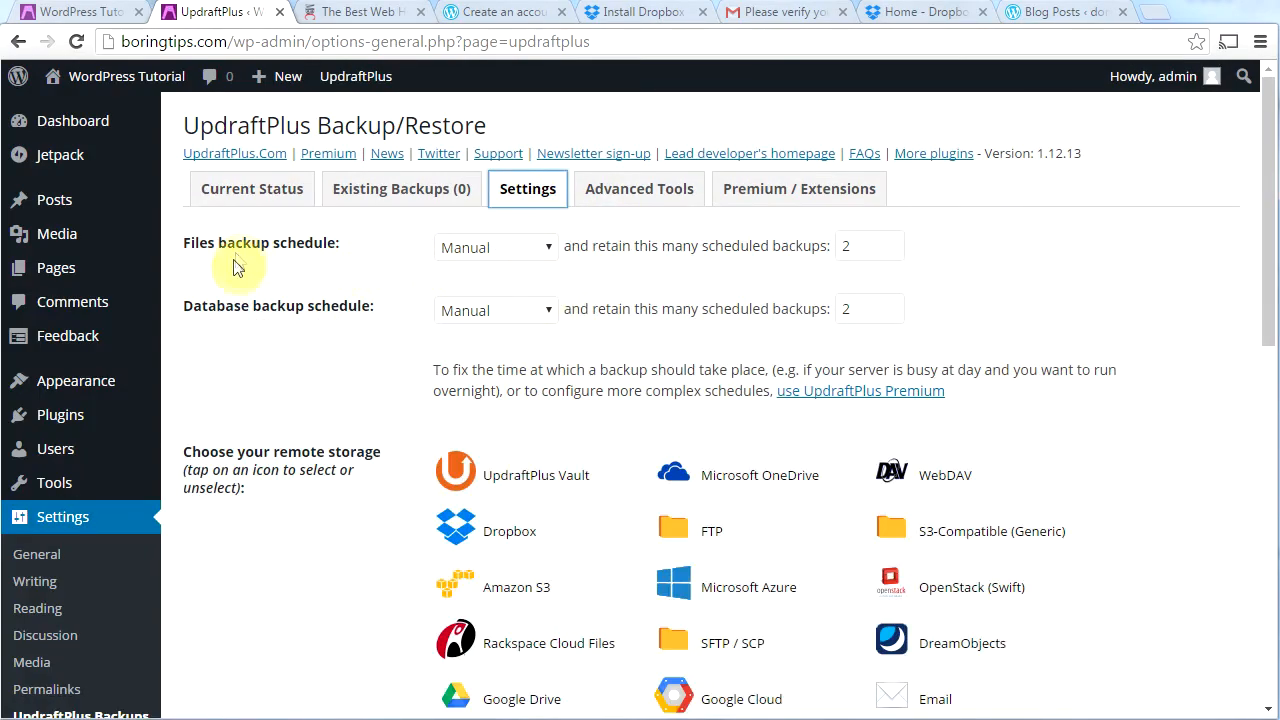
left_click(544, 250)
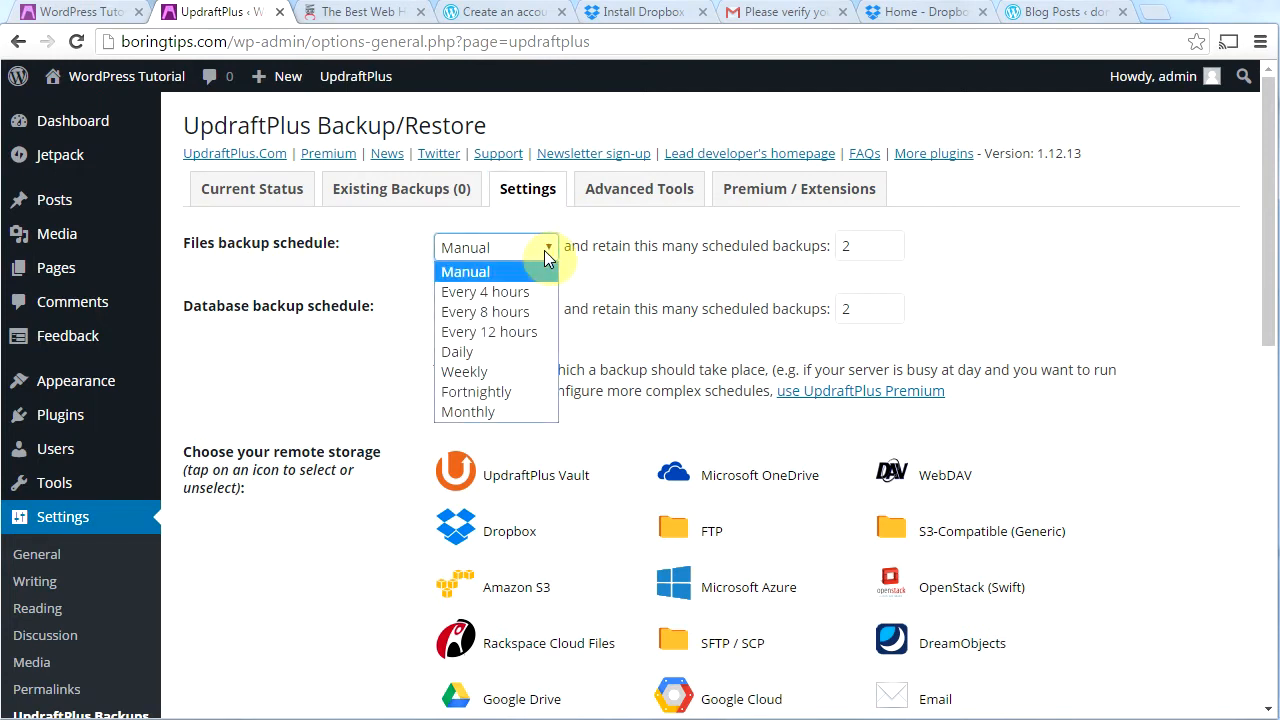
left_click(521, 376)
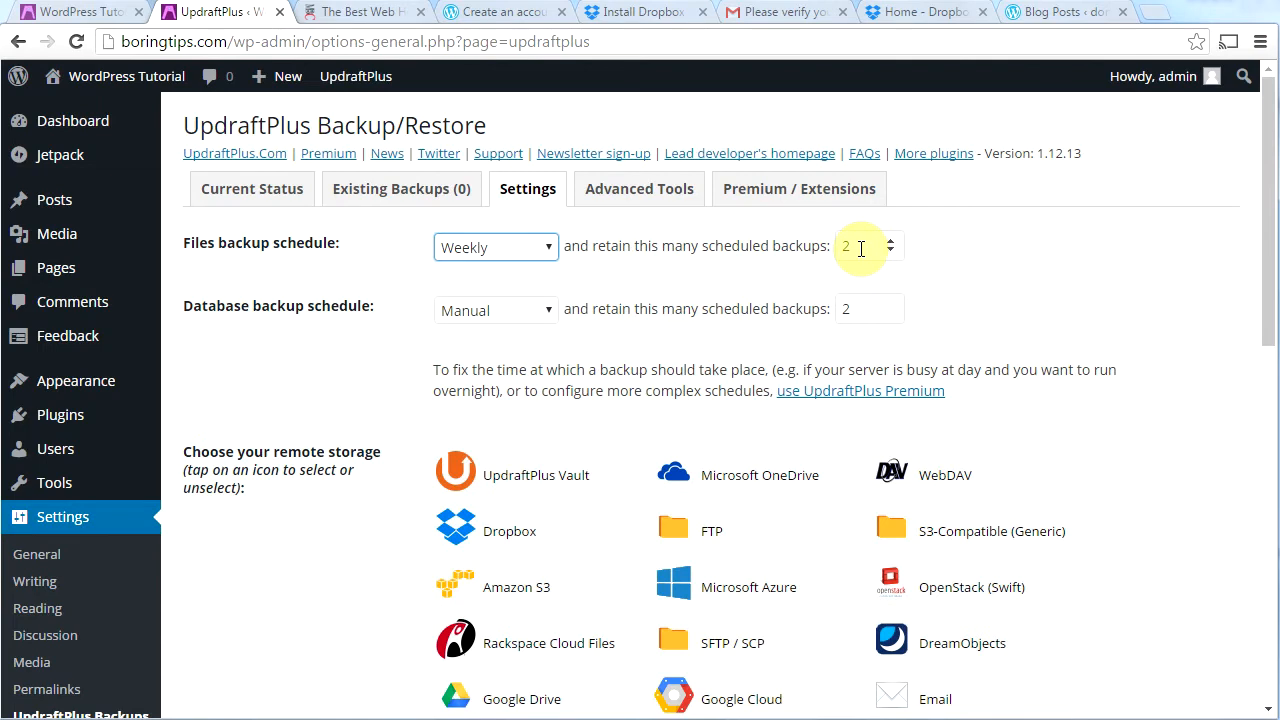
left_click(545, 313)
left_click(517, 432)
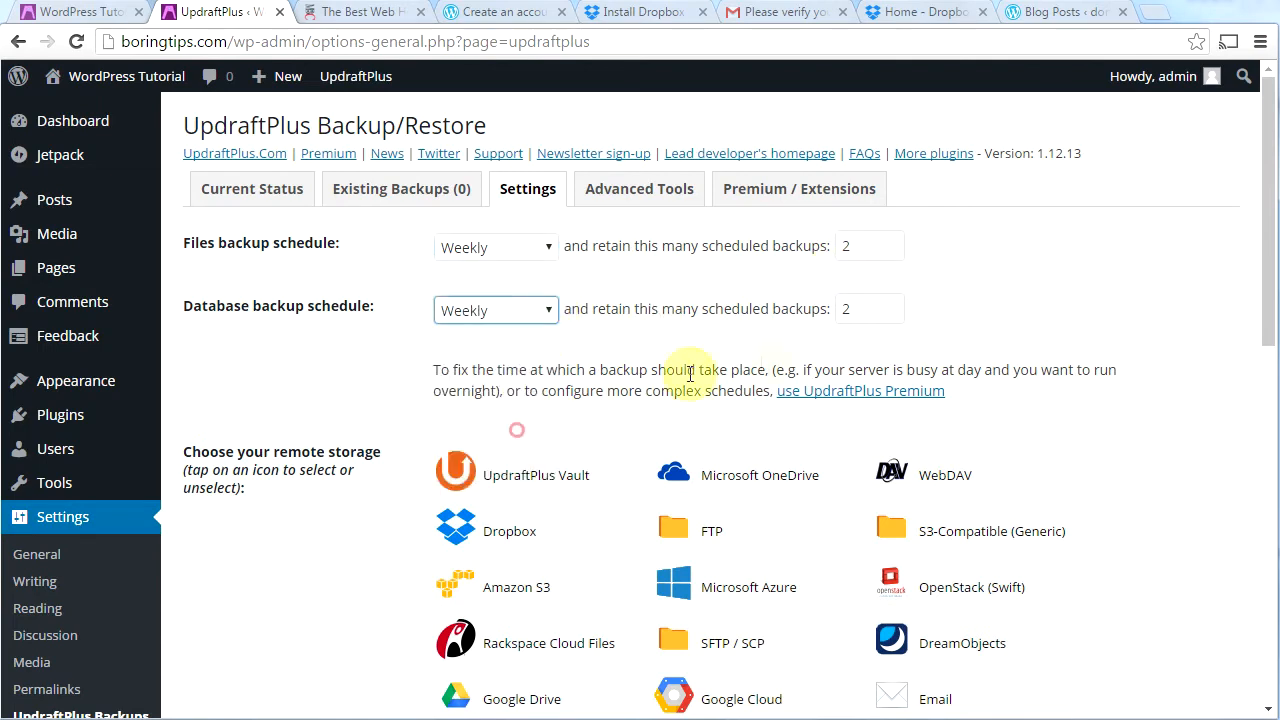
left_click(545, 313)
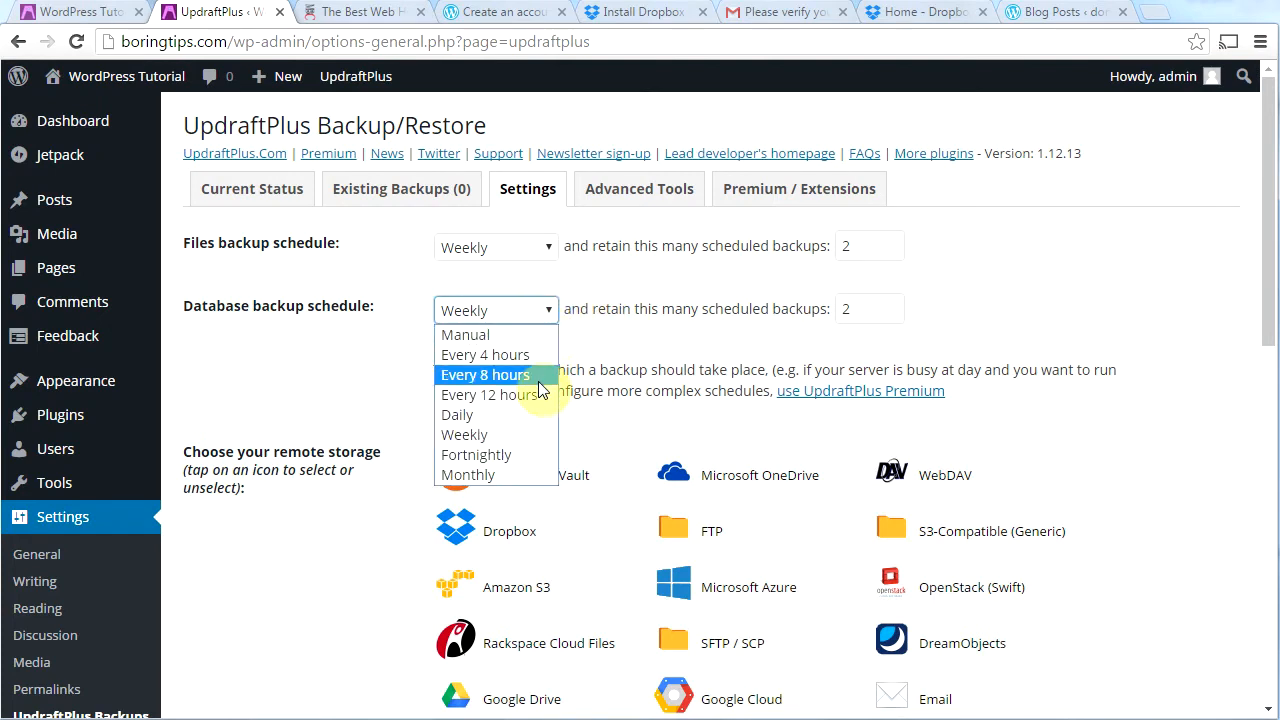
left_click(590, 337)
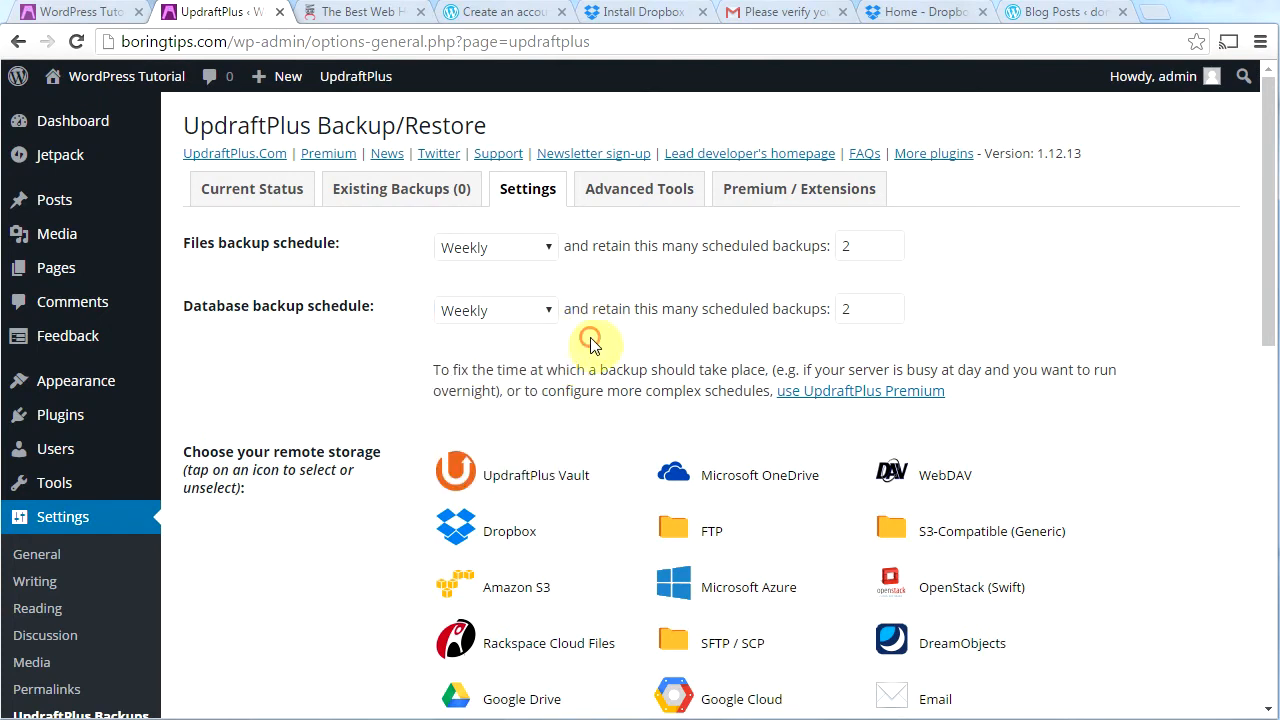
Step: Choose Dropbox as remote storage, save the settings, and start Dropbox authentication
left_click_drag(1266, 309, 1266, 420)
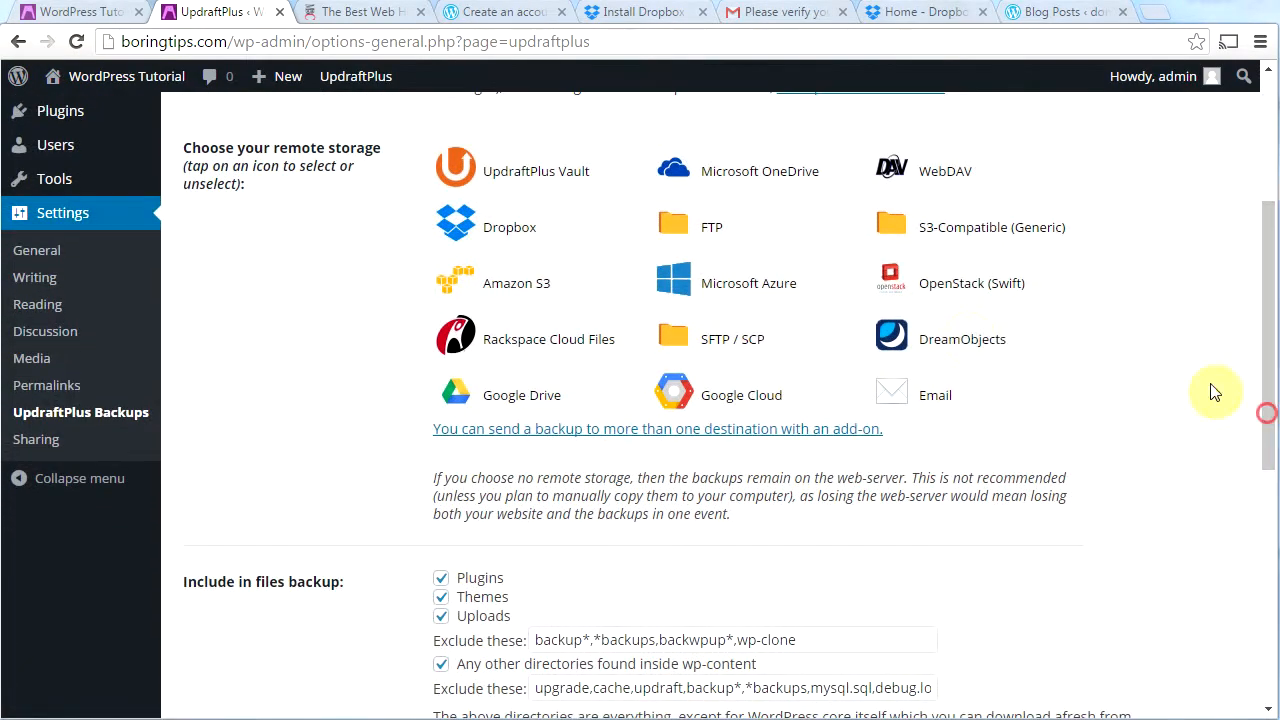
left_click(478, 245)
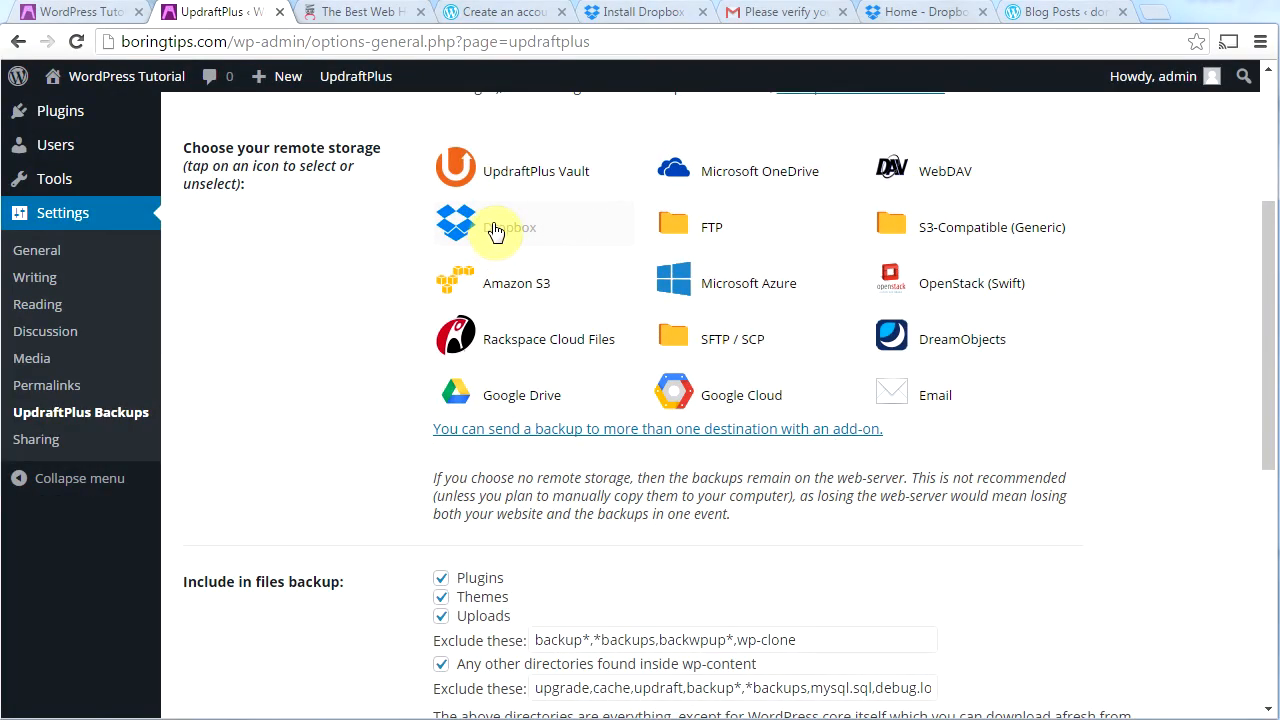
left_click(496, 231)
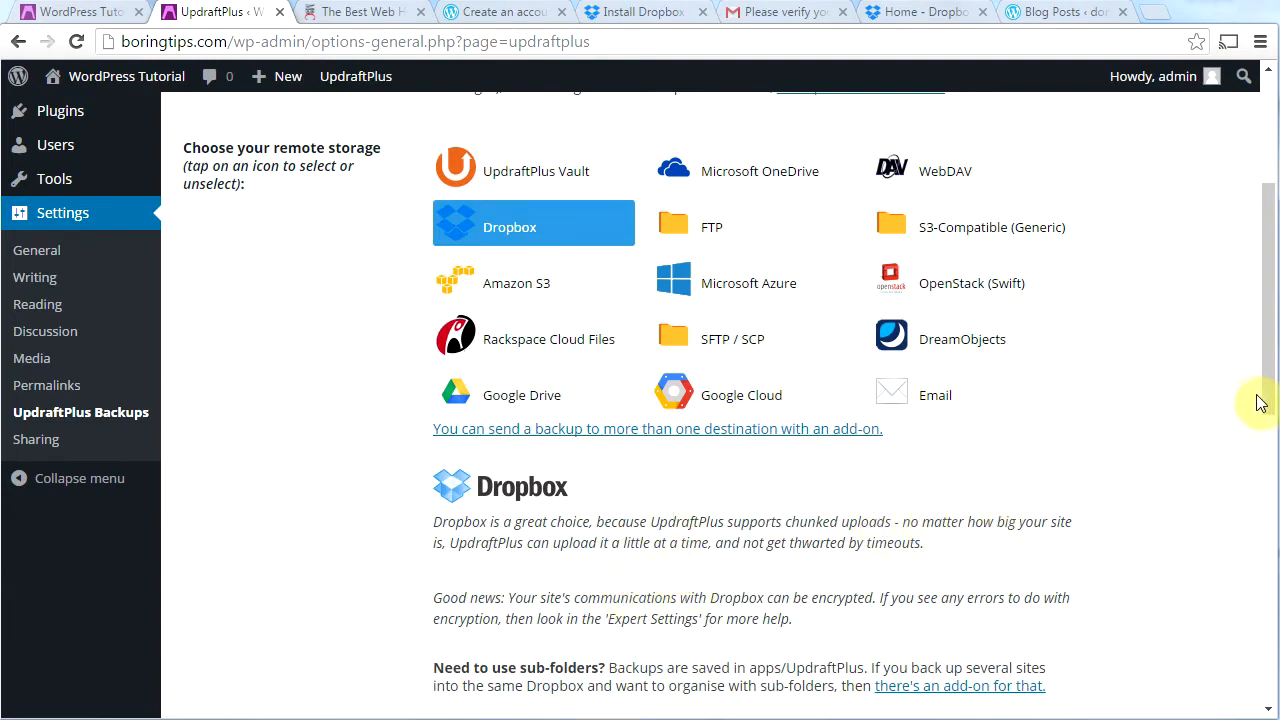
left_click_drag(1270, 388, 1272, 505)
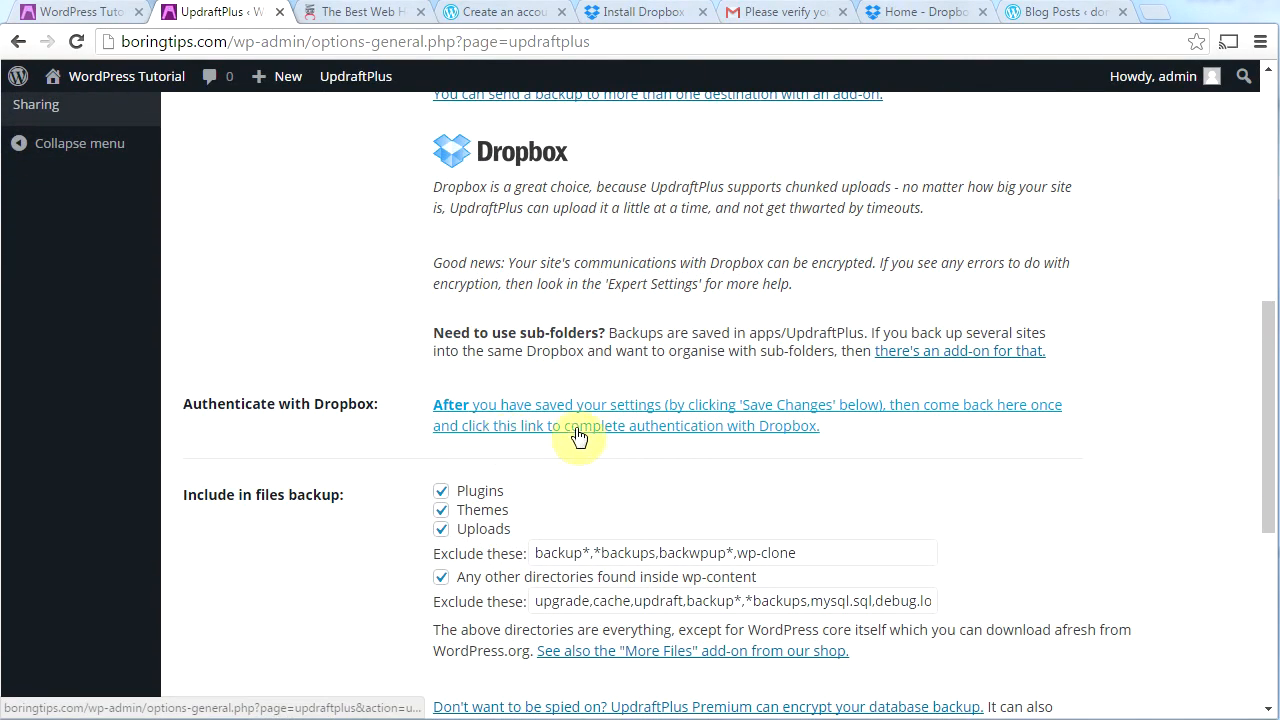
left_click_drag(1266, 437, 1271, 594)
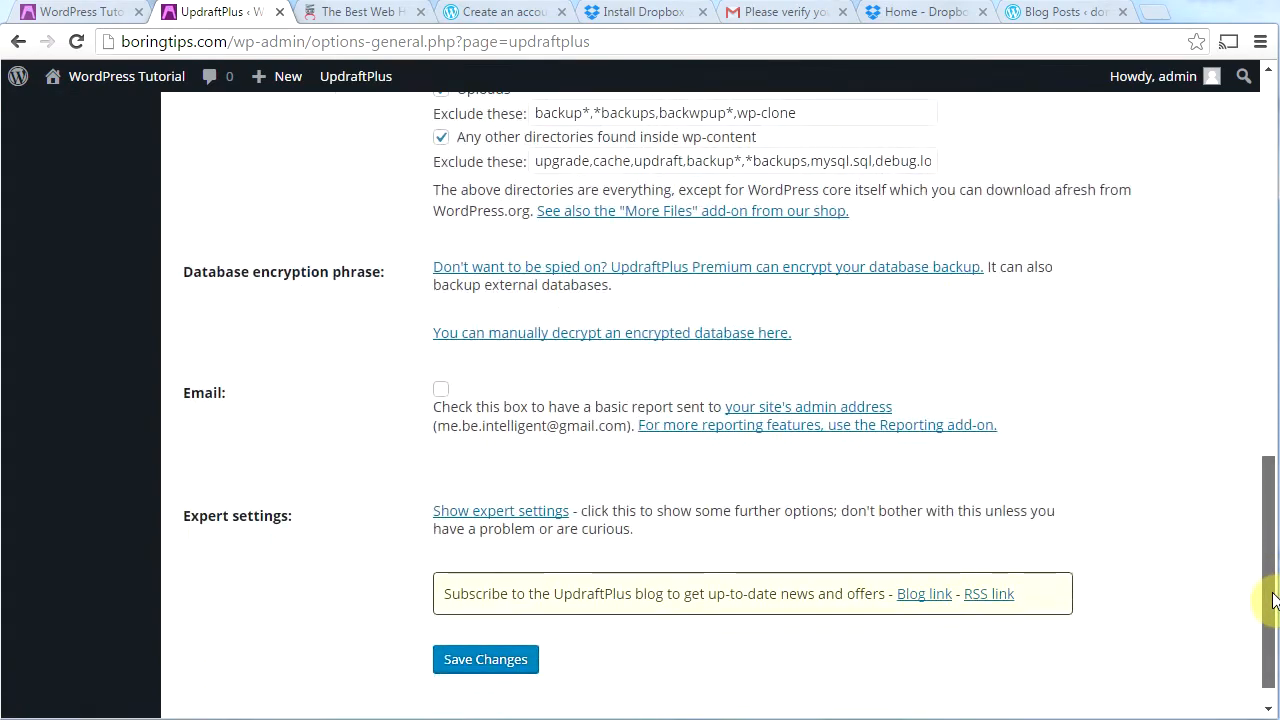
left_click(486, 661)
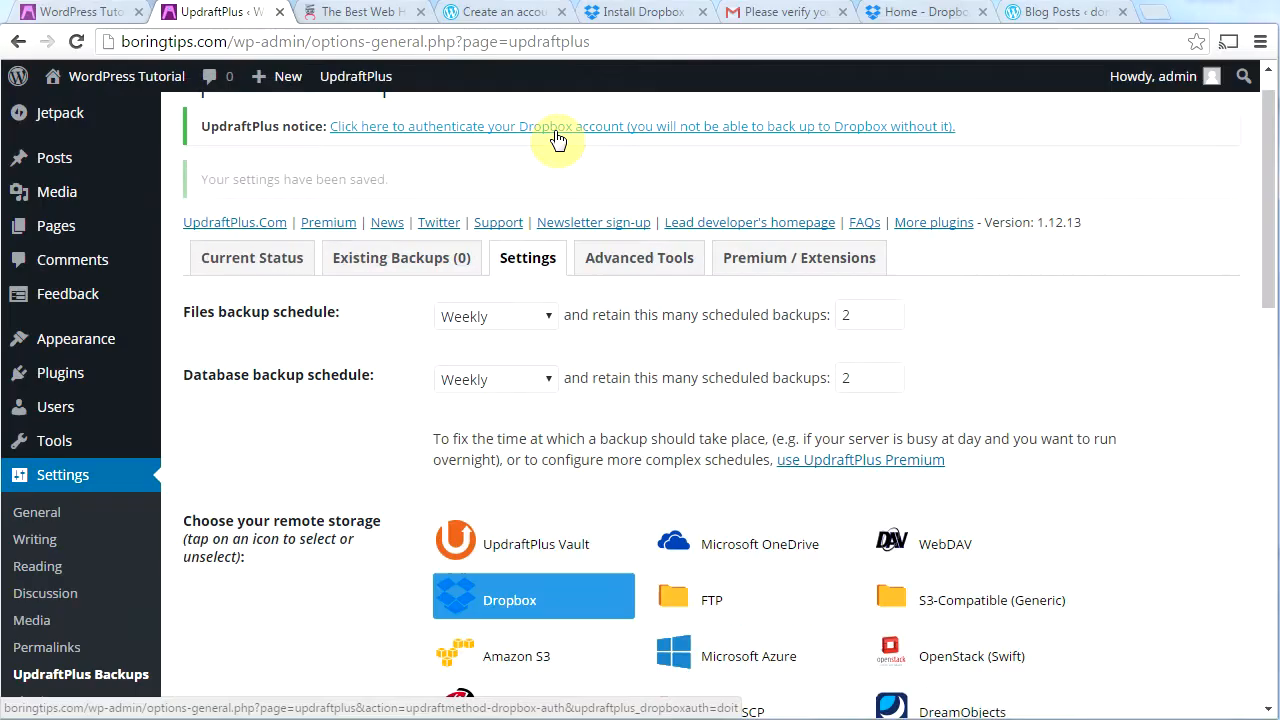
left_click(558, 138)
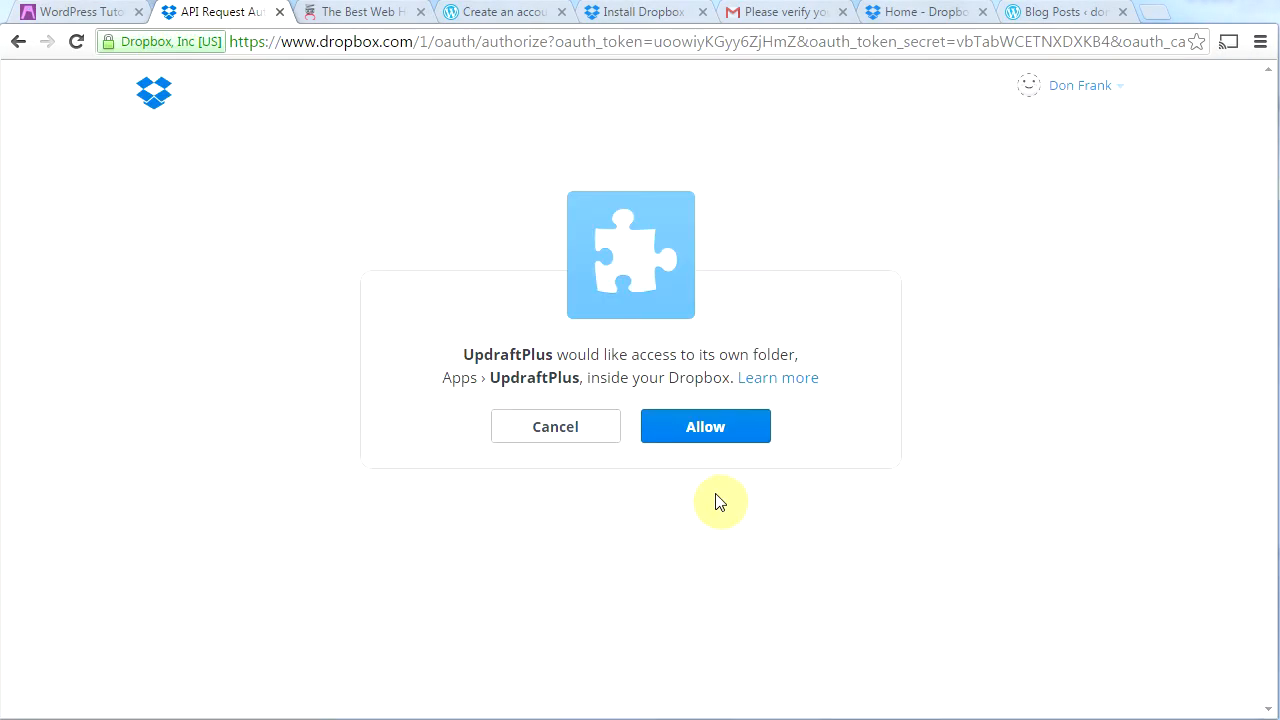
Step: Allow UpdraftPlus access to its Dropbox folder, confirming the account with 2047.1 MB available
left_click(724, 442)
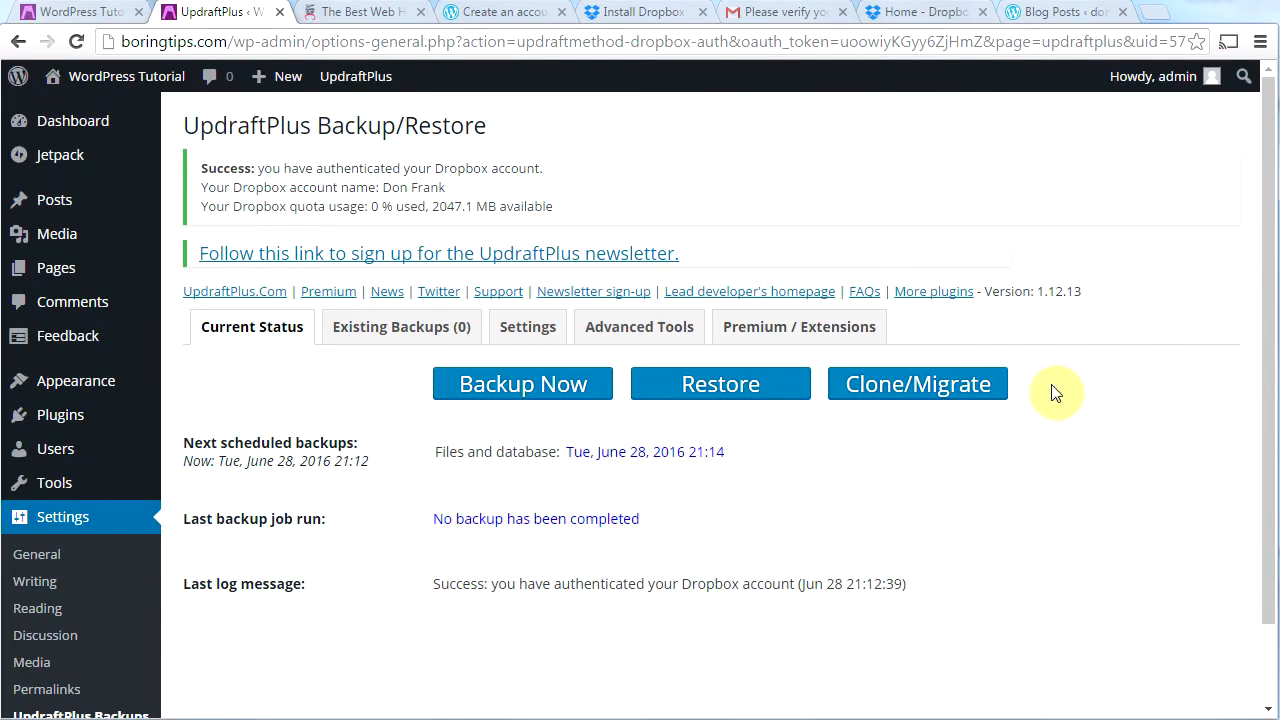
Step: Tick the Email backup report option and save the weekly Dropbox backup settings
left_click(531, 331)
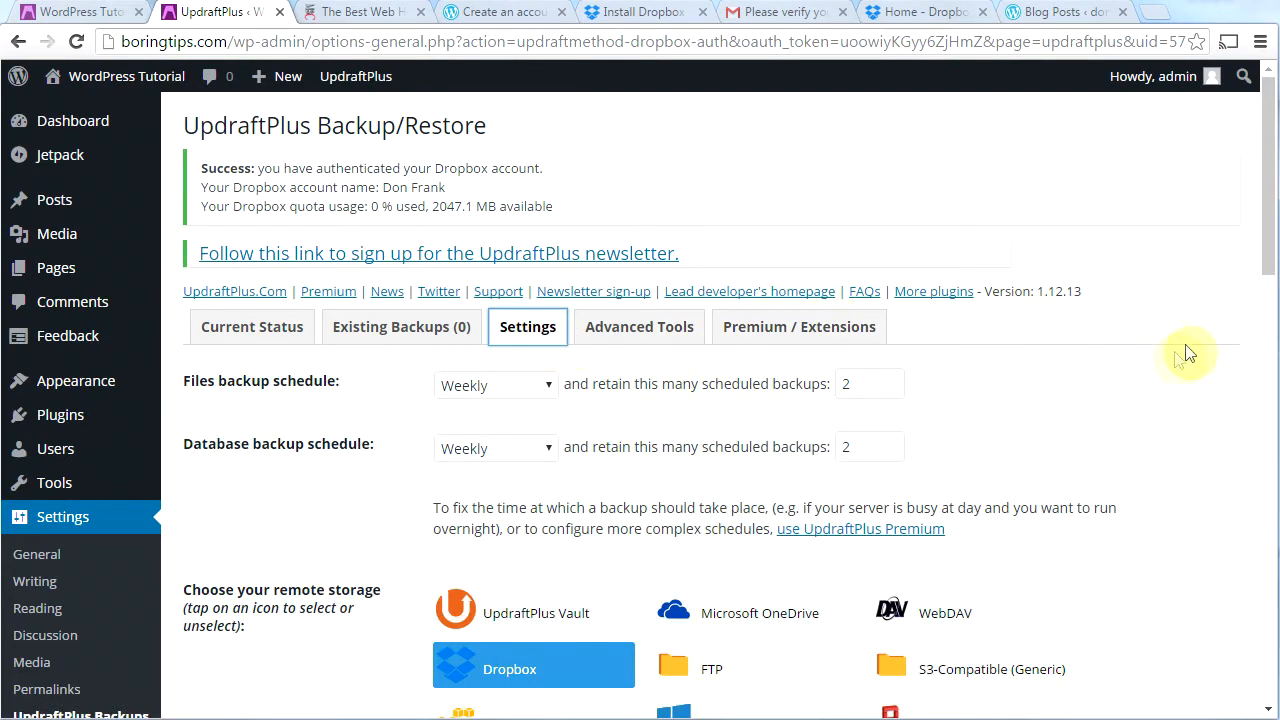
left_click_drag(1272, 250, 1275, 342)
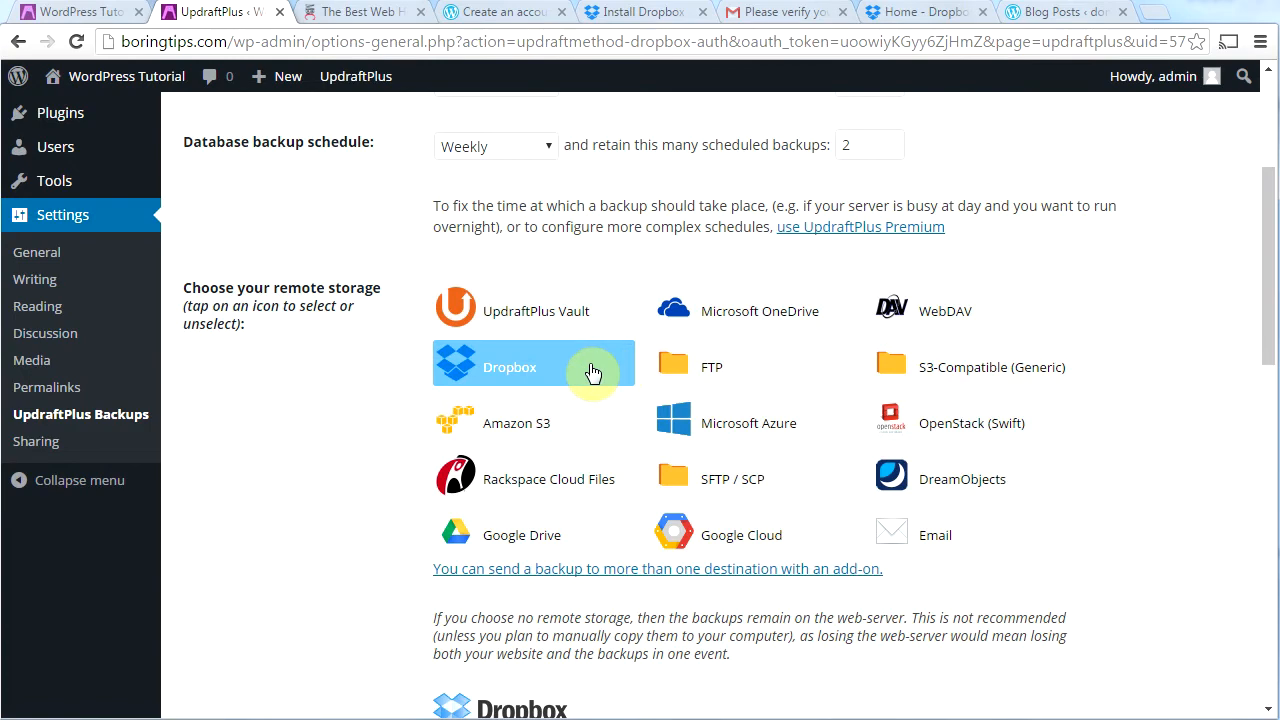
left_click_drag(1268, 310, 1266, 548)
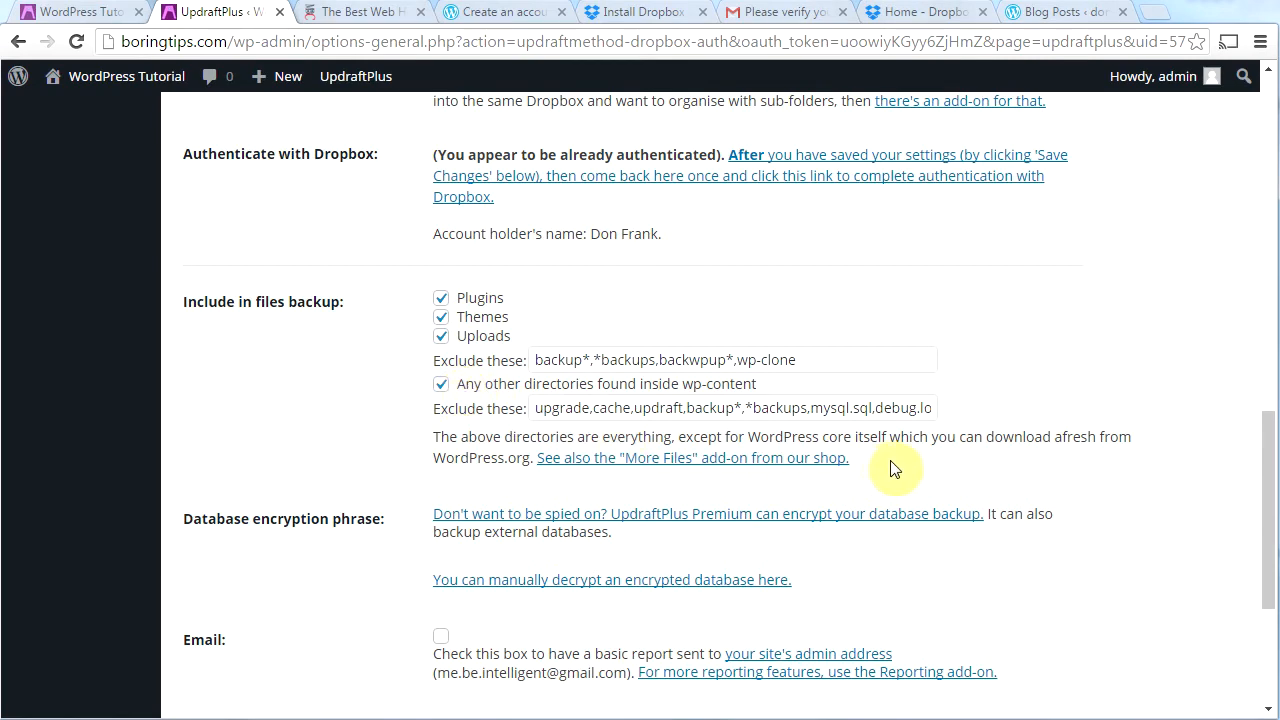
scroll(432, 405, "down", 3)
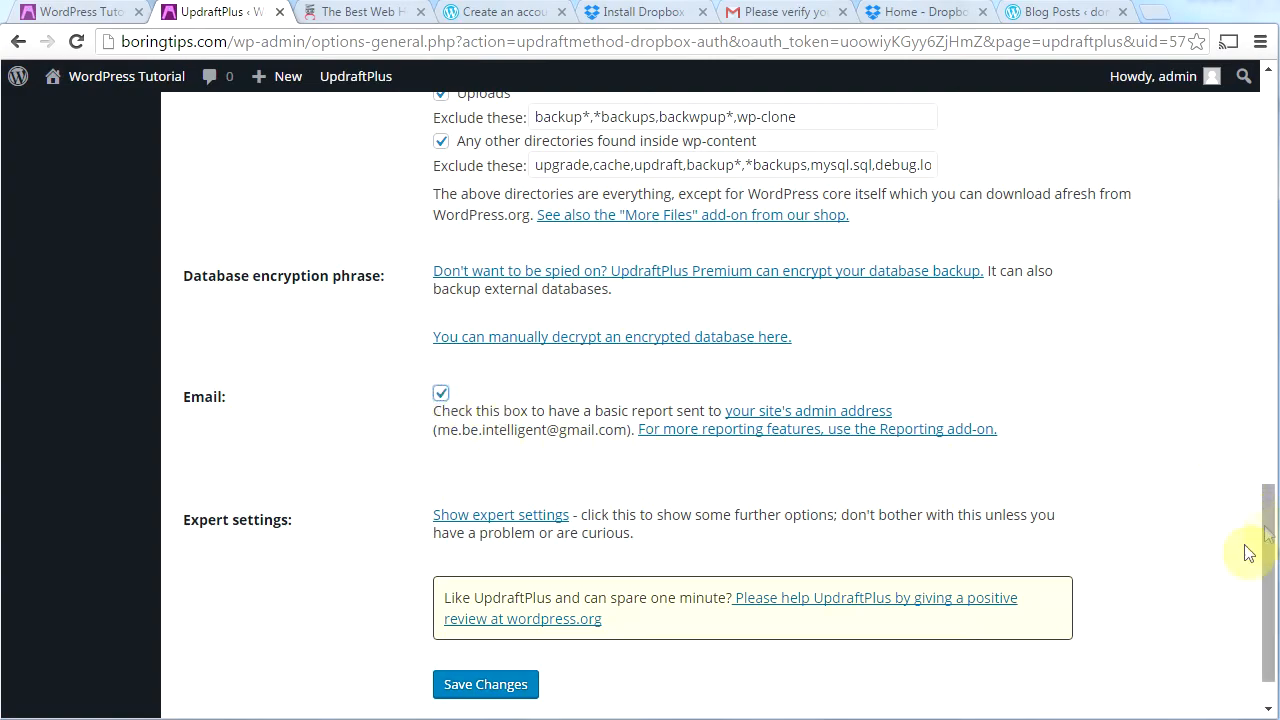
left_click(509, 685)
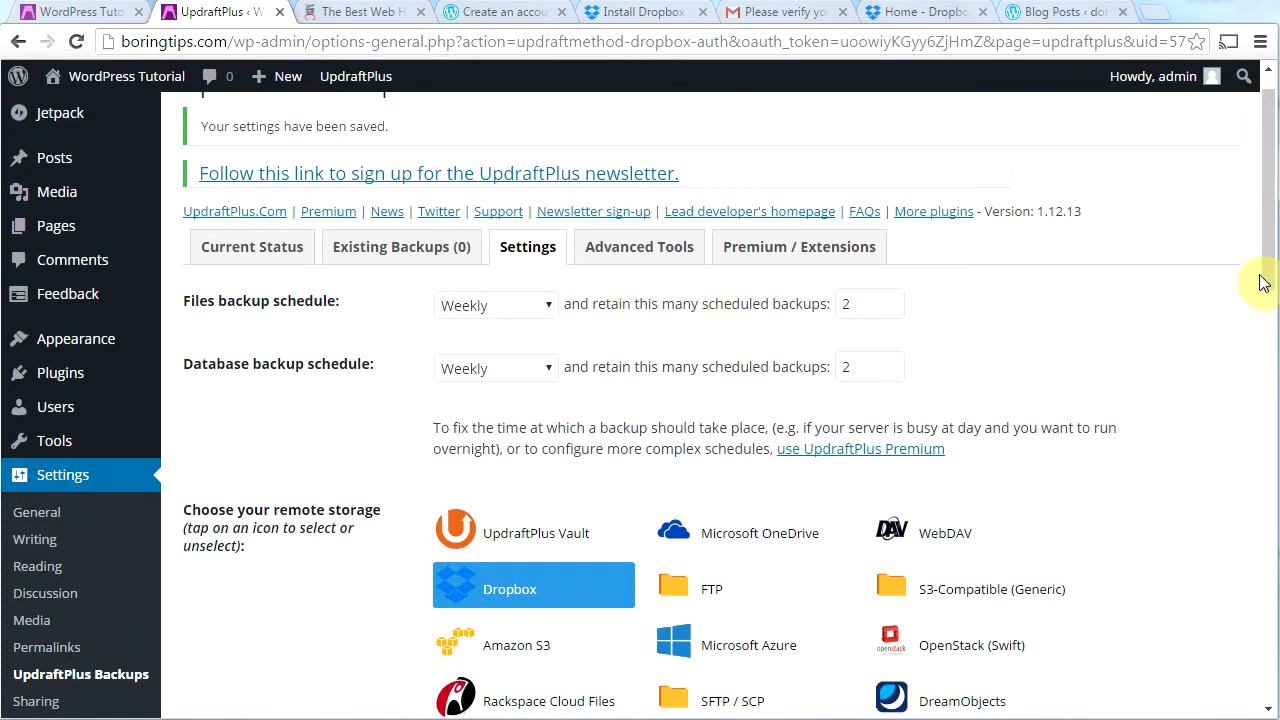
scroll(1266, 285, "down", 1)
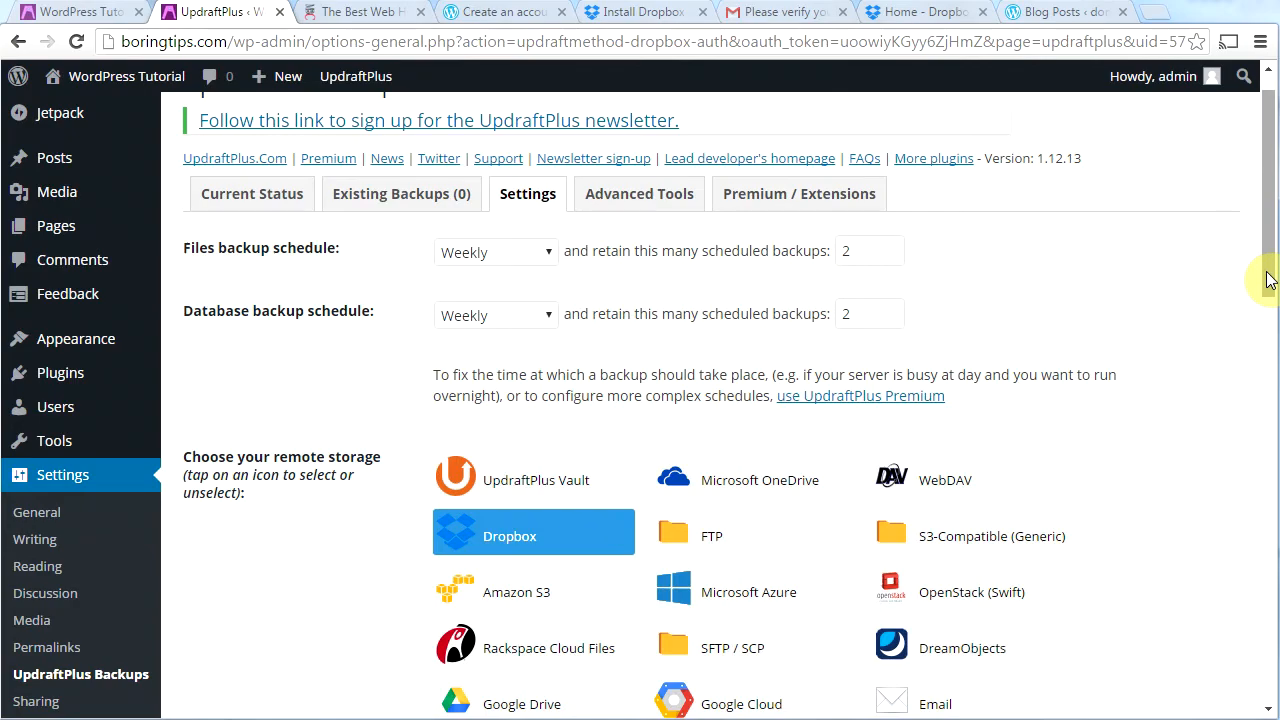
scroll(1266, 277, "up", 1)
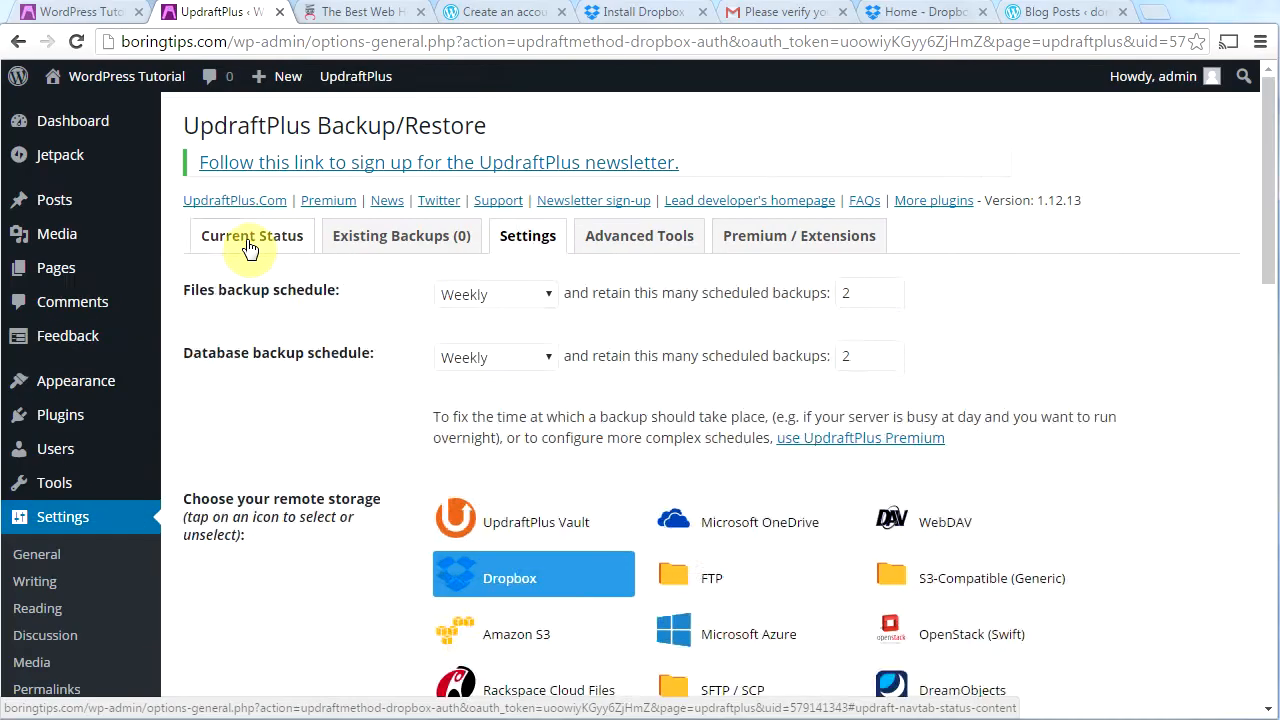
Step: From Current Status, run a one-time Backup Now of the database and files to remote storage
left_click(250, 248)
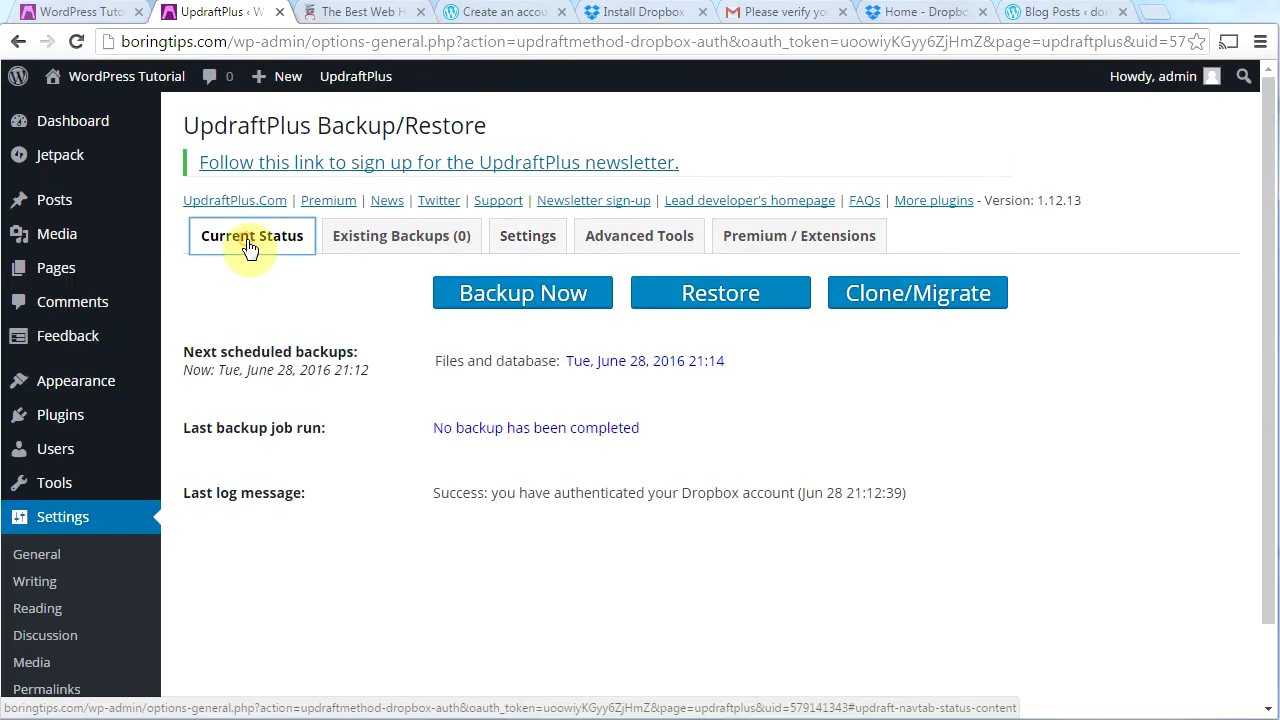
left_click(527, 305)
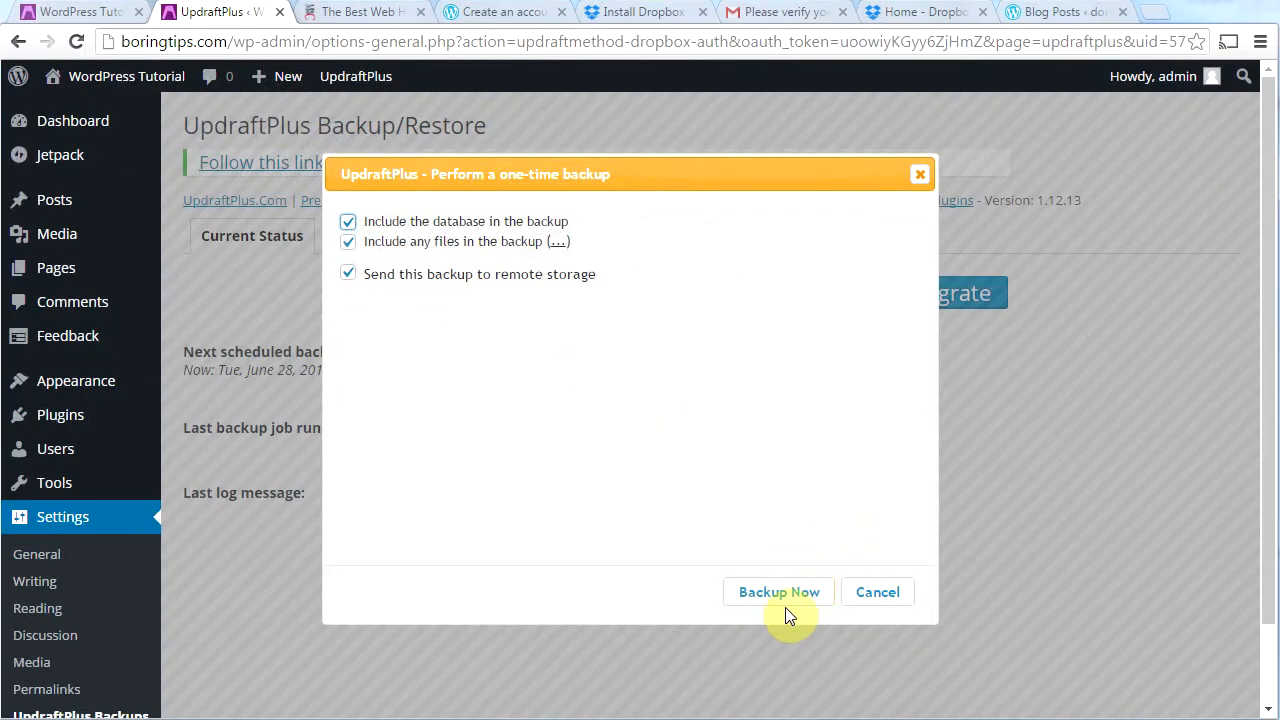
left_click(790, 603)
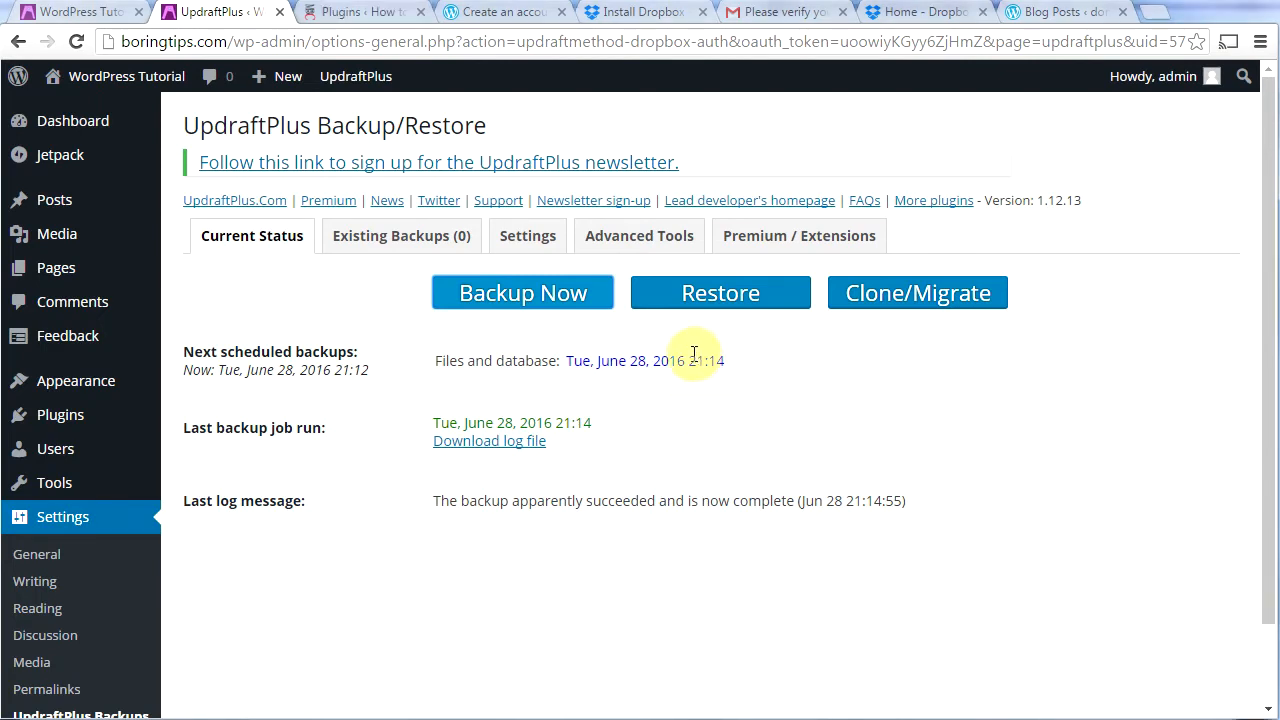
Step: Search plugins for 'optimize dat' and view the Optimize Database after Deleting Revisions details
mouse_move(57, 420)
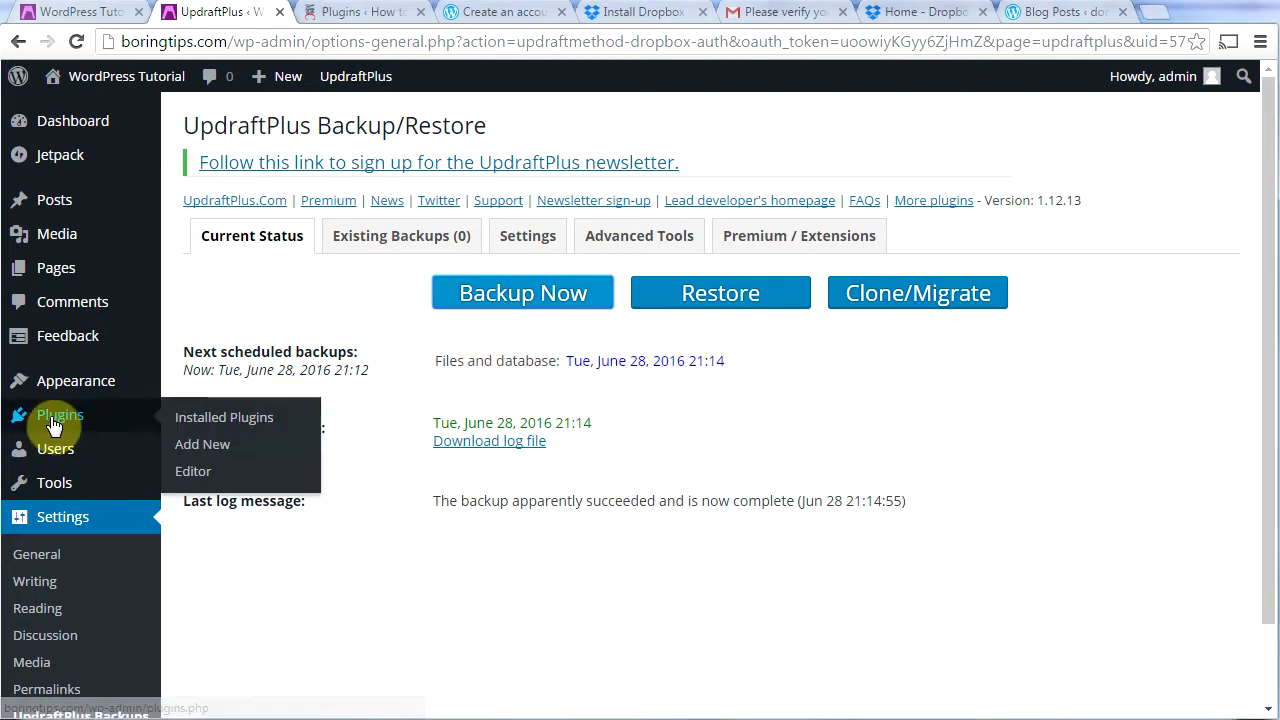
left_click(185, 452)
left_click(993, 196)
type("optimize dat")
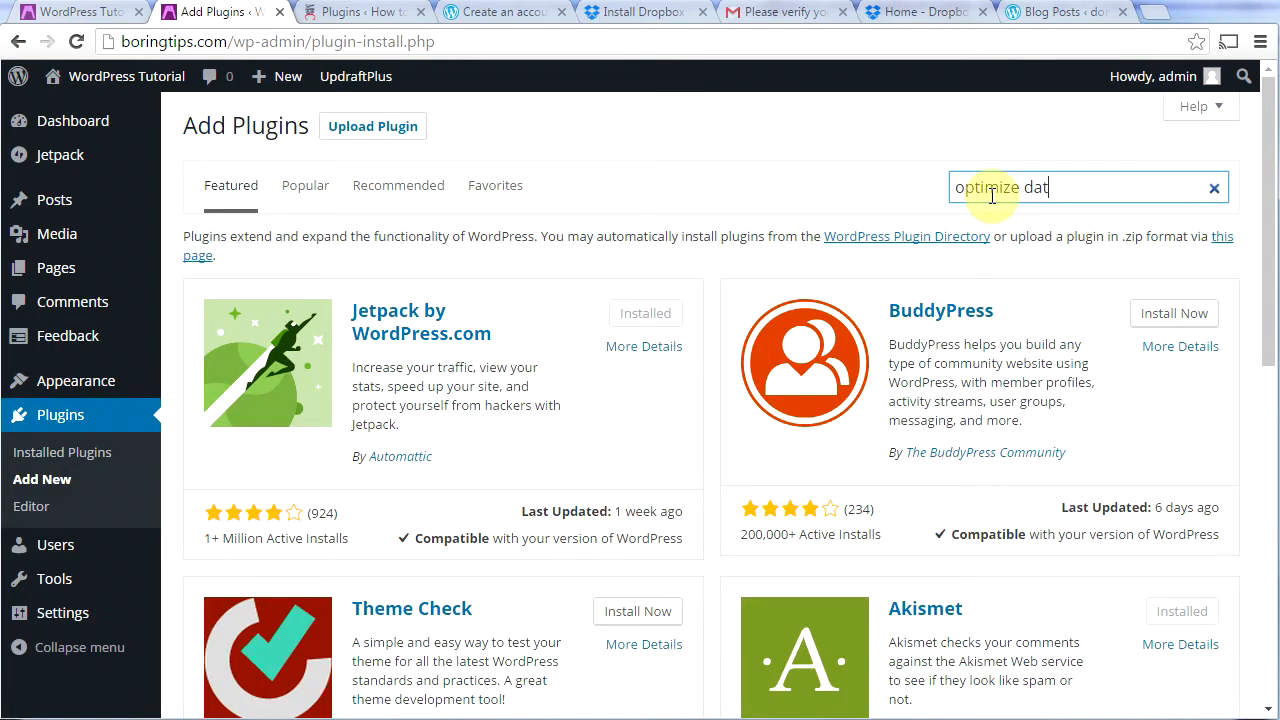
key("Return")
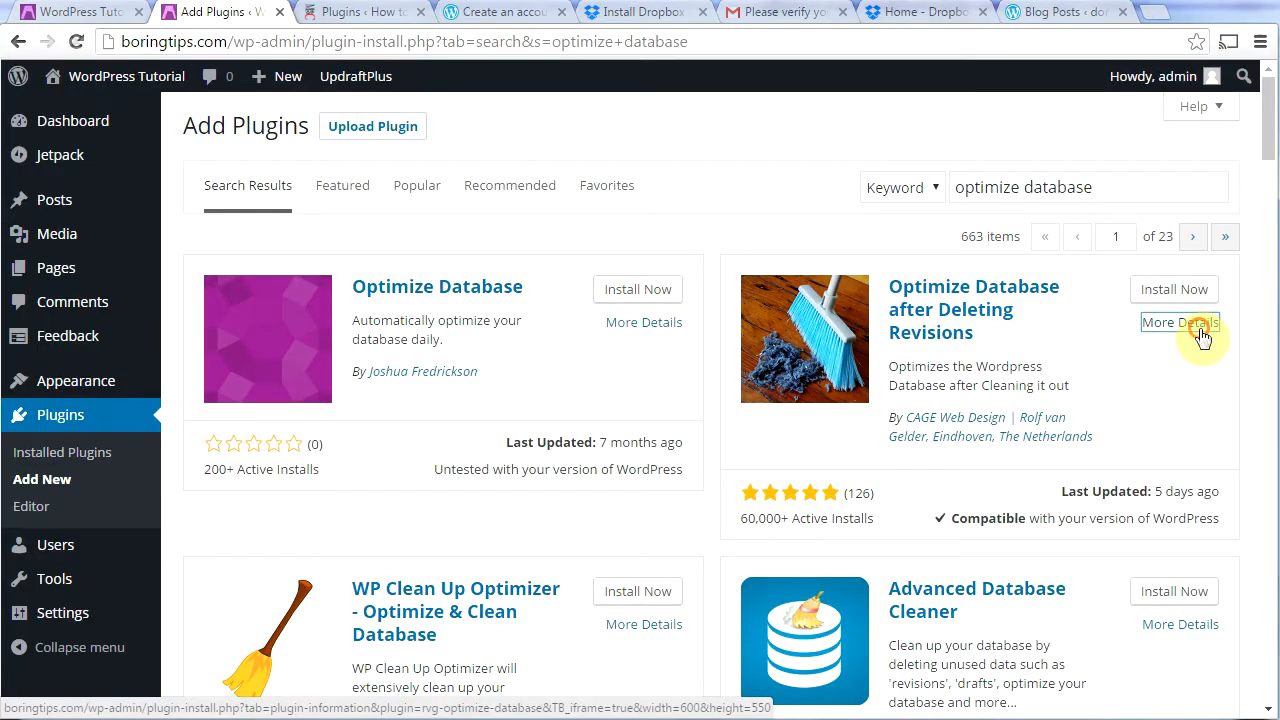
left_click(1190, 338)
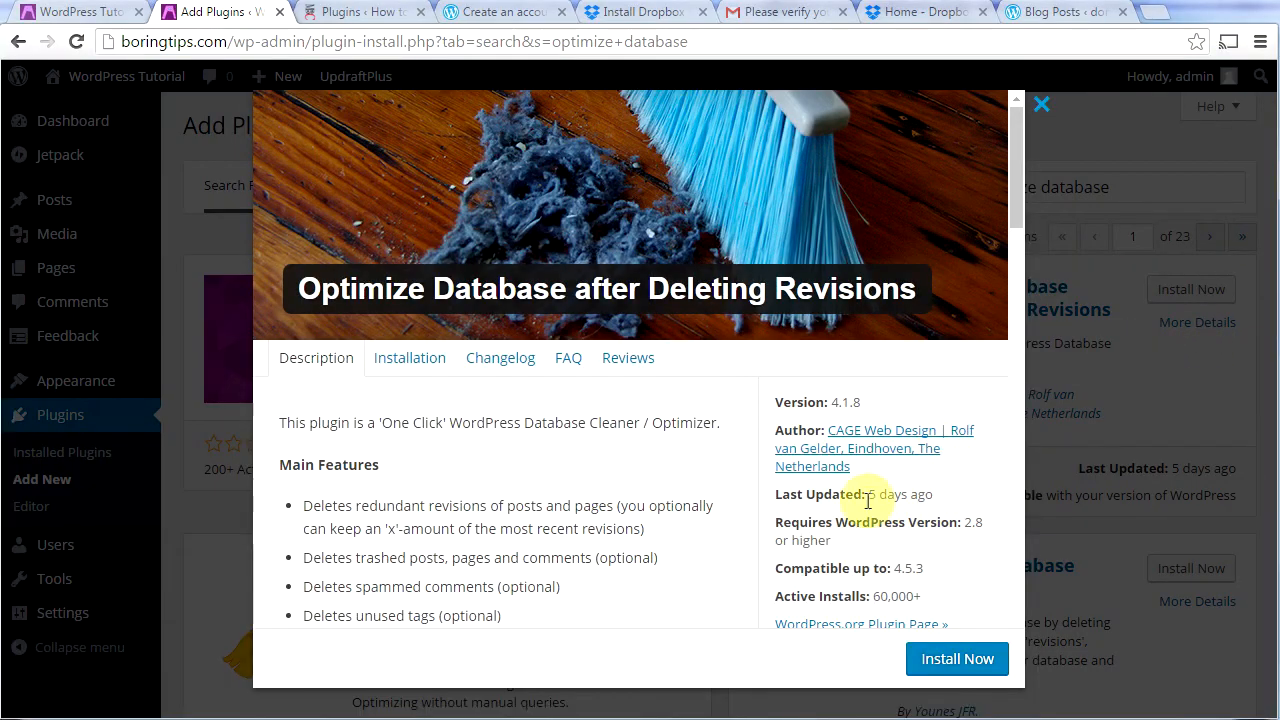
left_click_drag(1016, 207, 1025, 256)
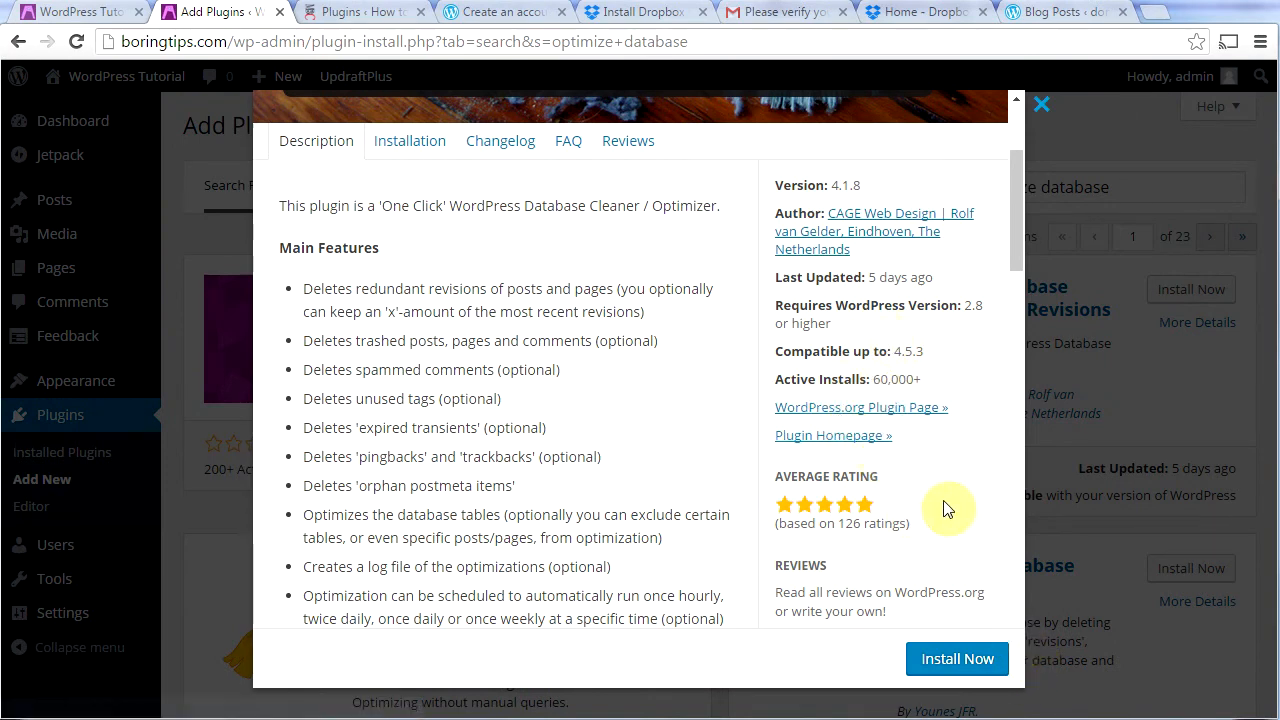
Step: Install and activate Optimize Database after Deleting Revisions 4.1.8, then open its settings
left_click(957, 660)
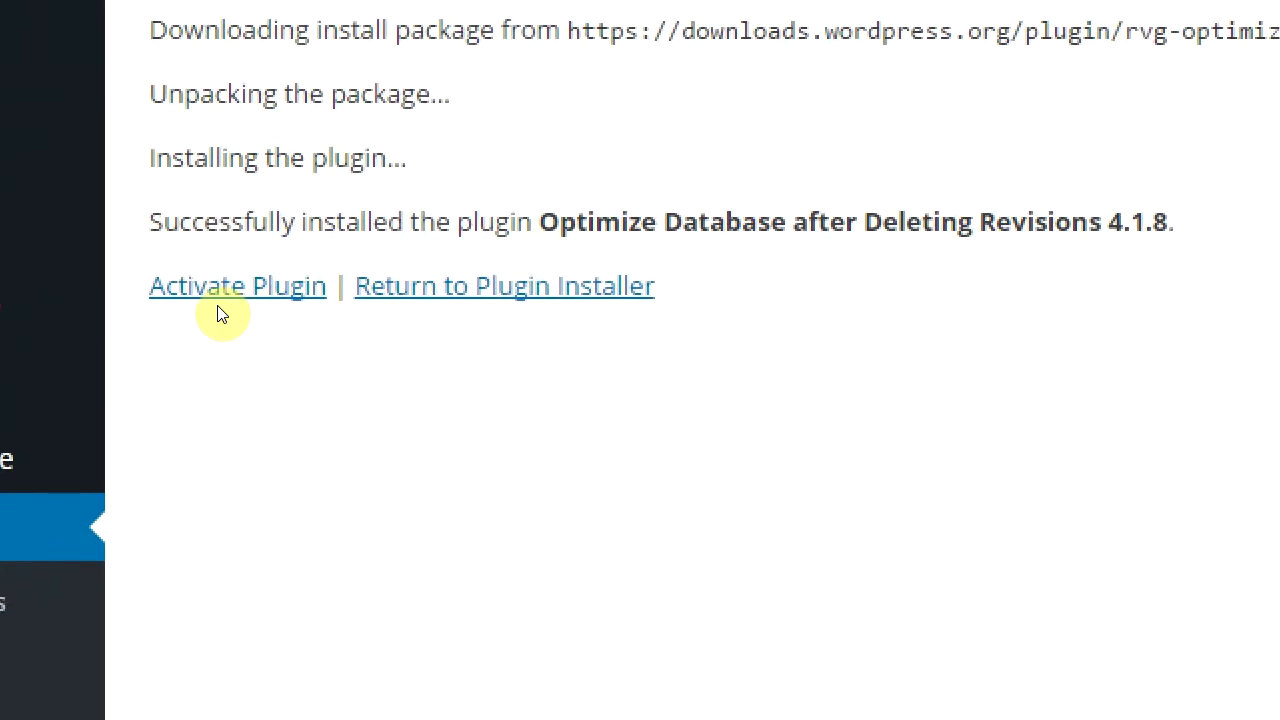
left_click(221, 310)
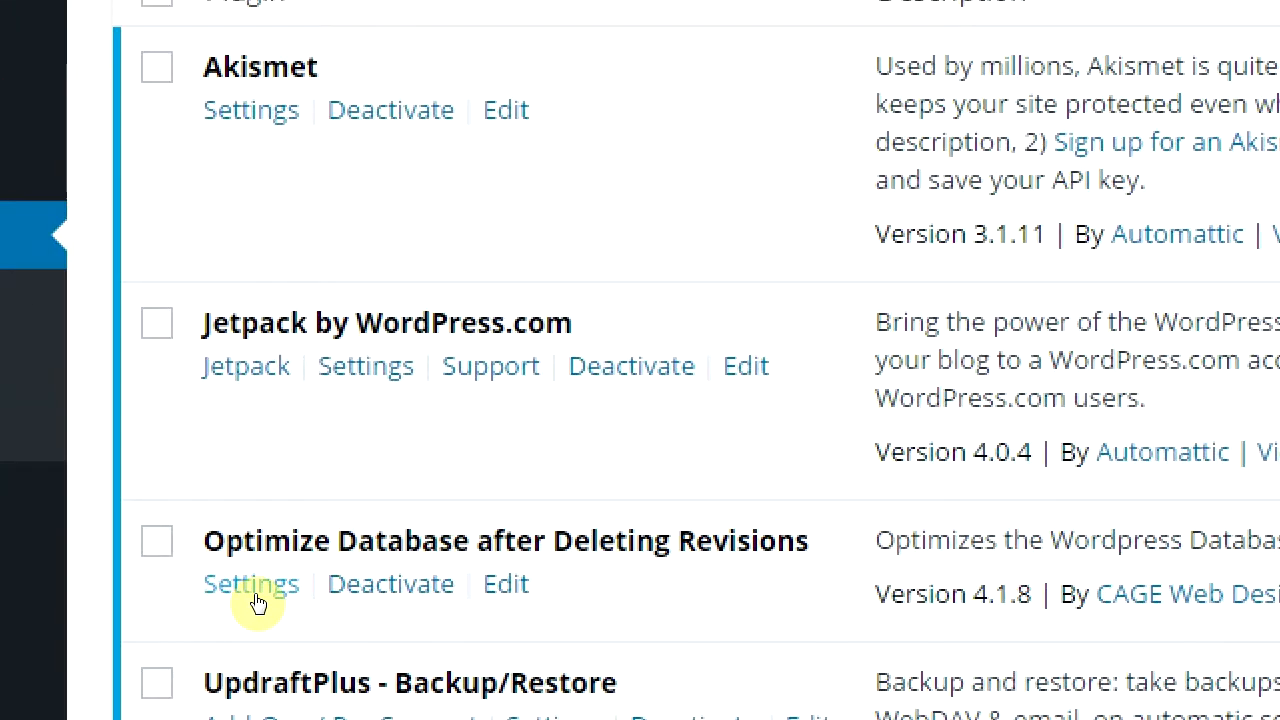
left_click(252, 590)
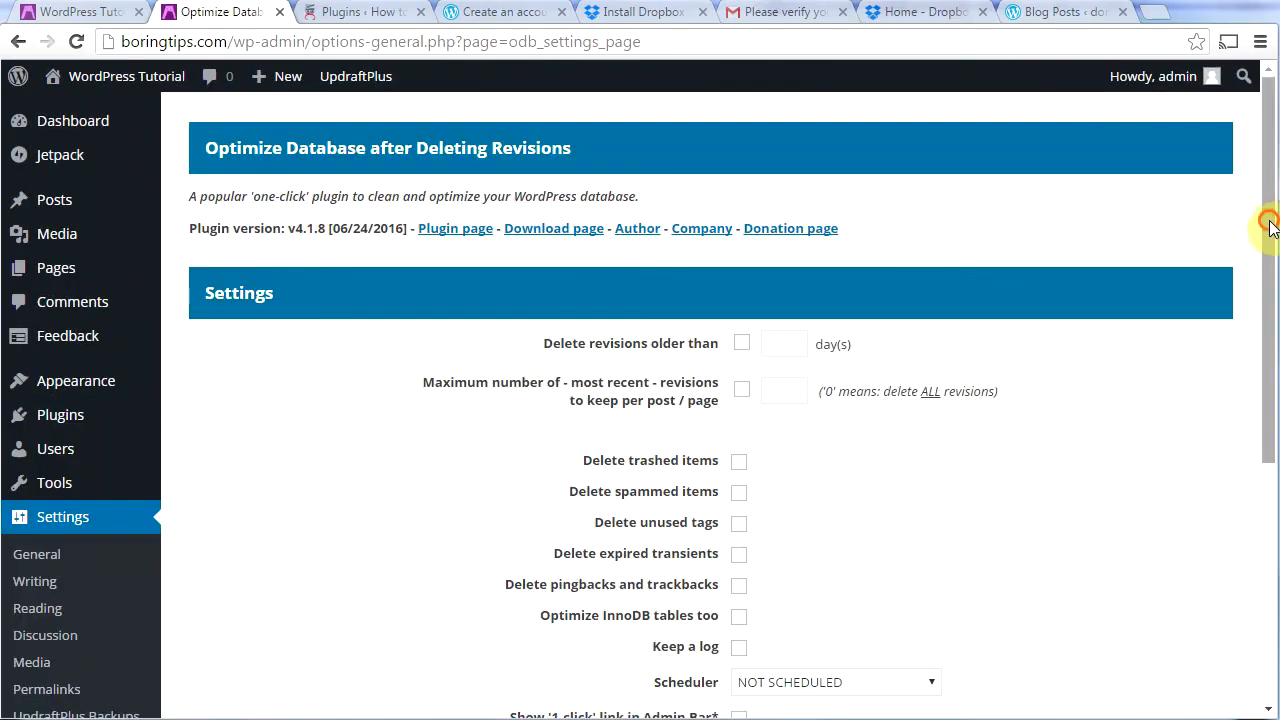
left_click_drag(1268, 225, 1266, 330)
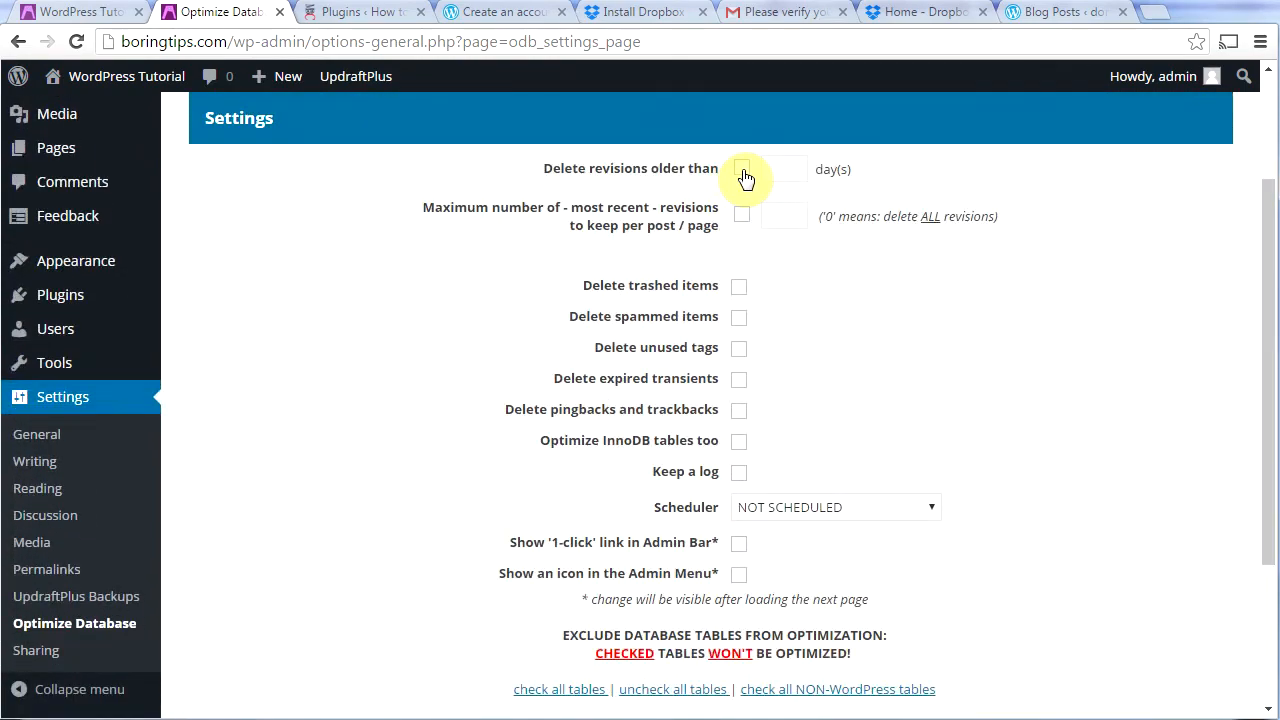
Step: Delete revisions older than 7 days and keep 0 revisions per post
left_click(742, 172)
left_click(783, 169)
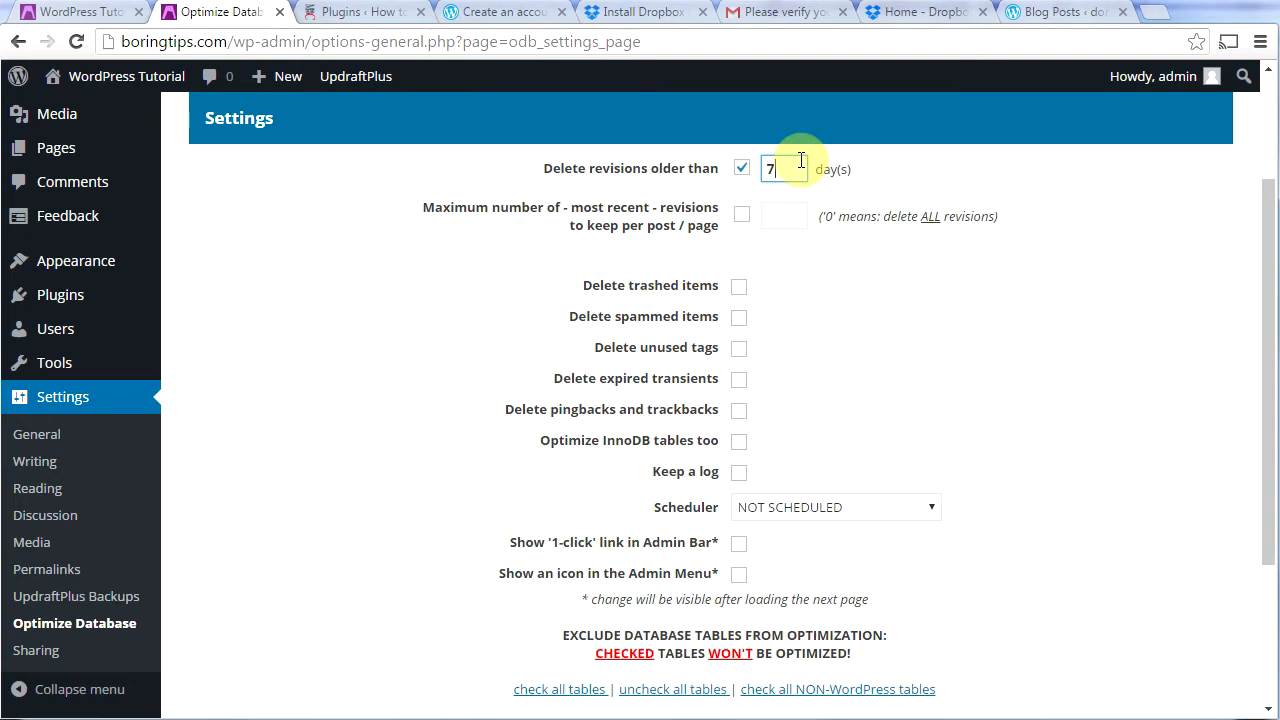
left_click(948, 345)
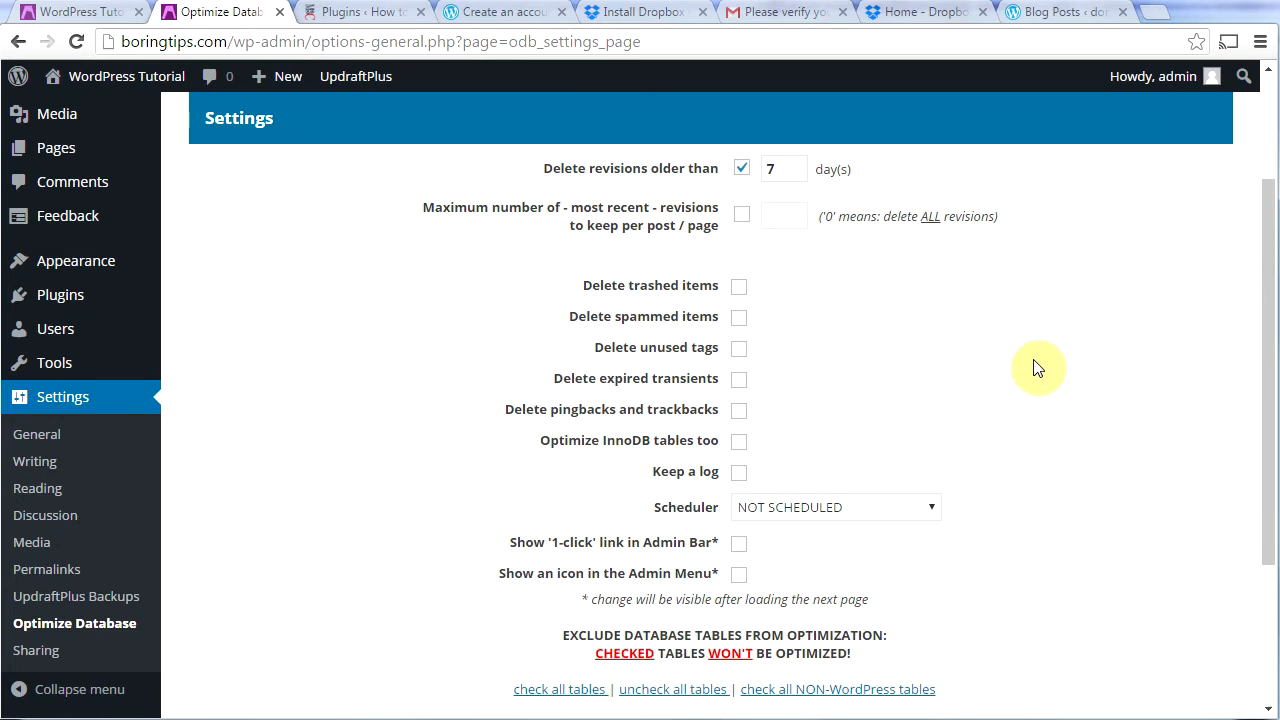
left_click(748, 222)
left_click(798, 212)
Step: Enable deleting trash, spam, unused tags, expired transients and pingbacks, plus InnoDB optimization and logging
left_click(738, 290)
left_click(741, 320)
left_click(741, 351)
left_click(741, 380)
left_click(740, 410)
left_click(740, 442)
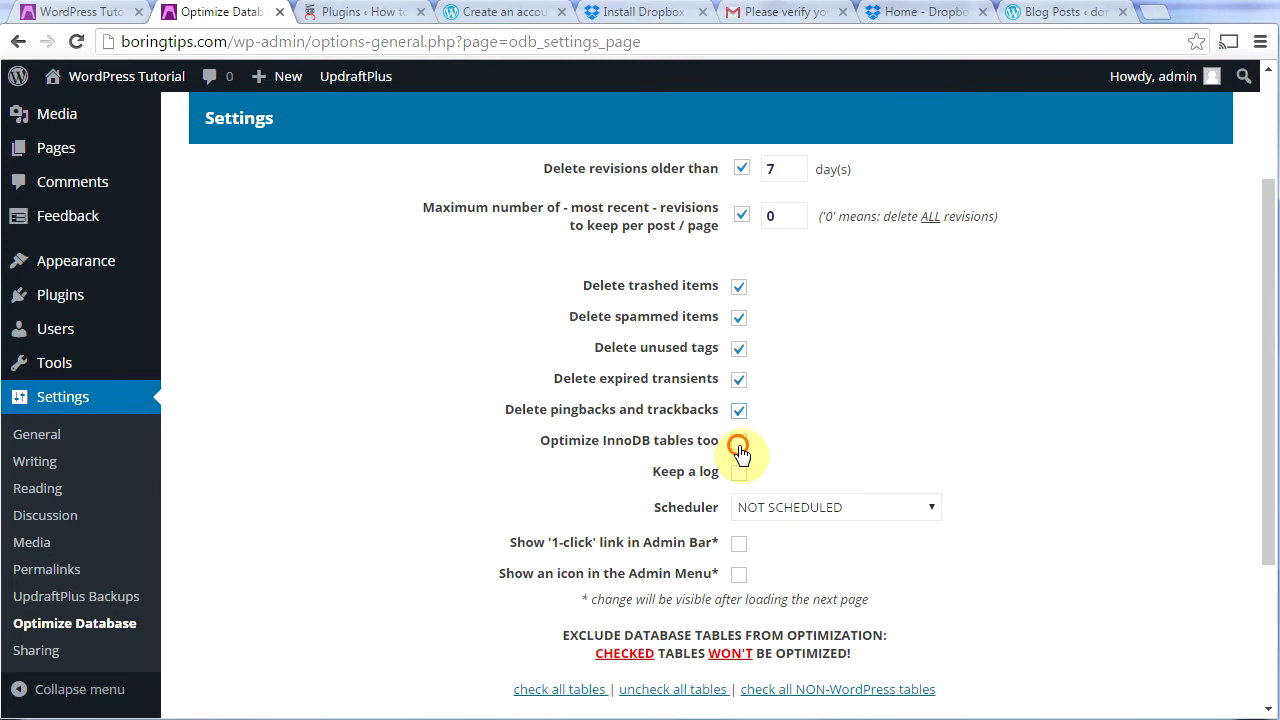
left_click(741, 476)
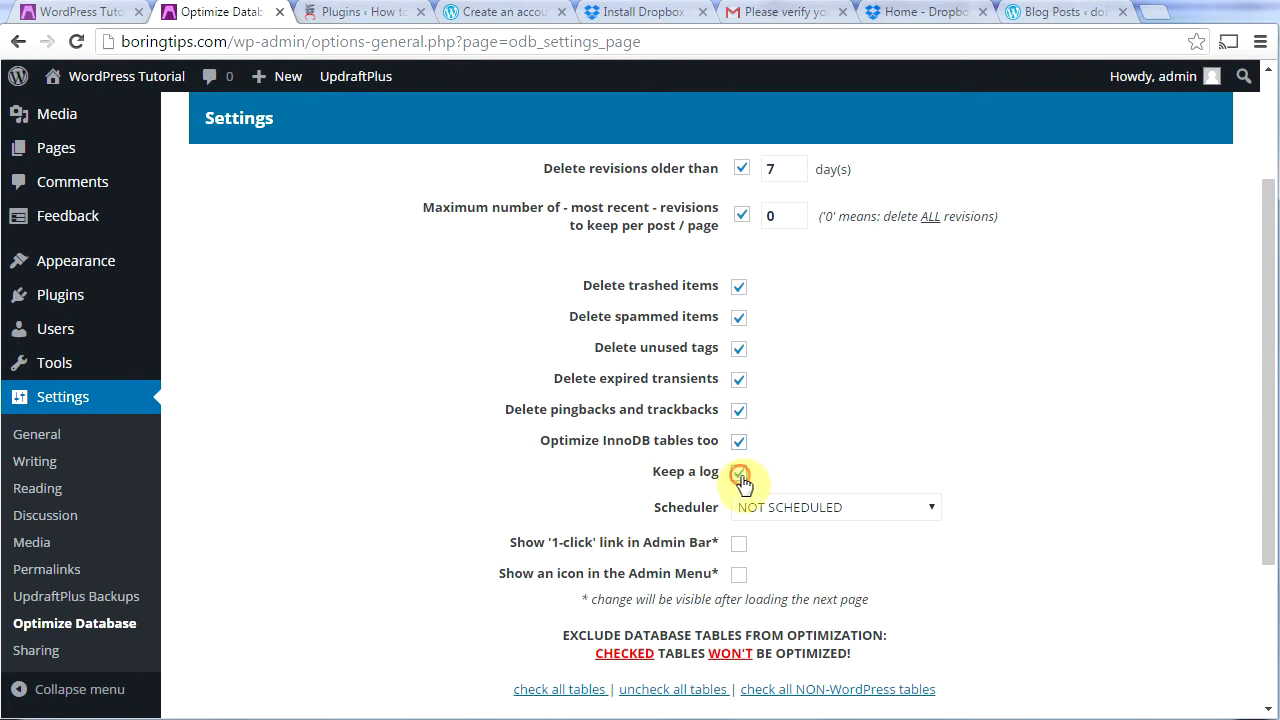
Step: Schedule the optimization to run weekly at 03:00
left_click(926, 512)
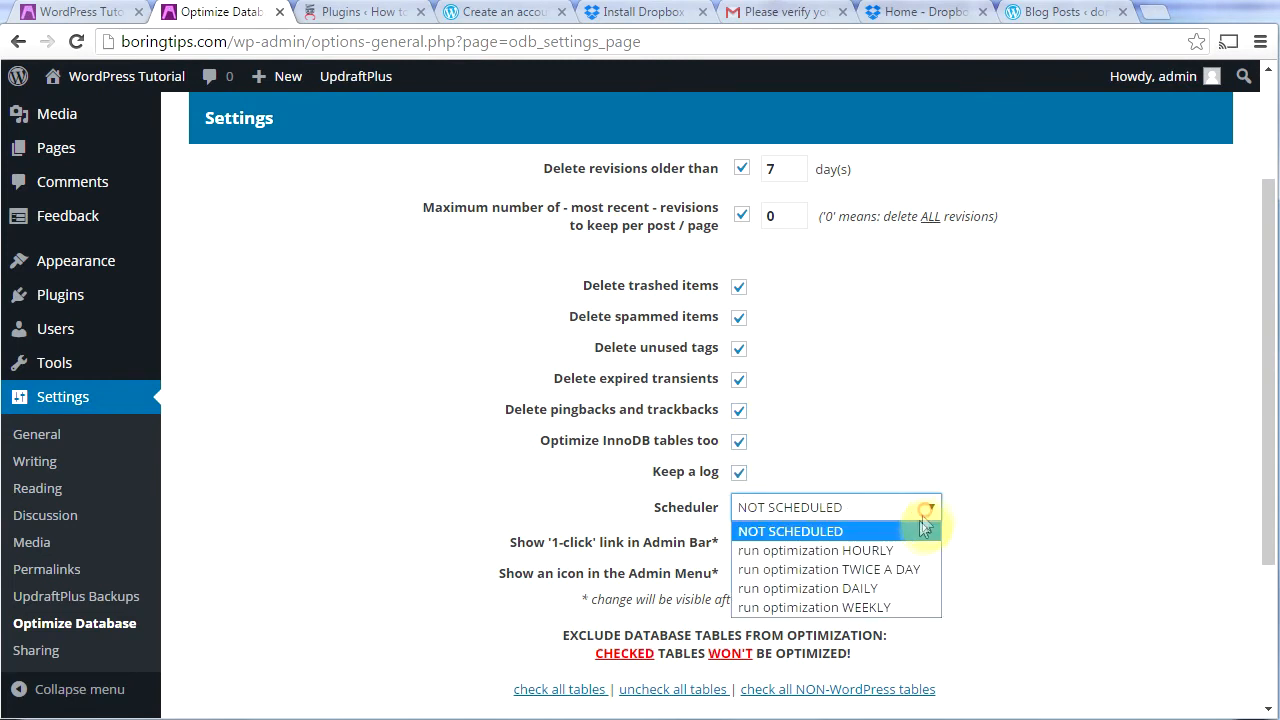
left_click(906, 607)
left_click(806, 548)
scroll(803, 657, "down", 2)
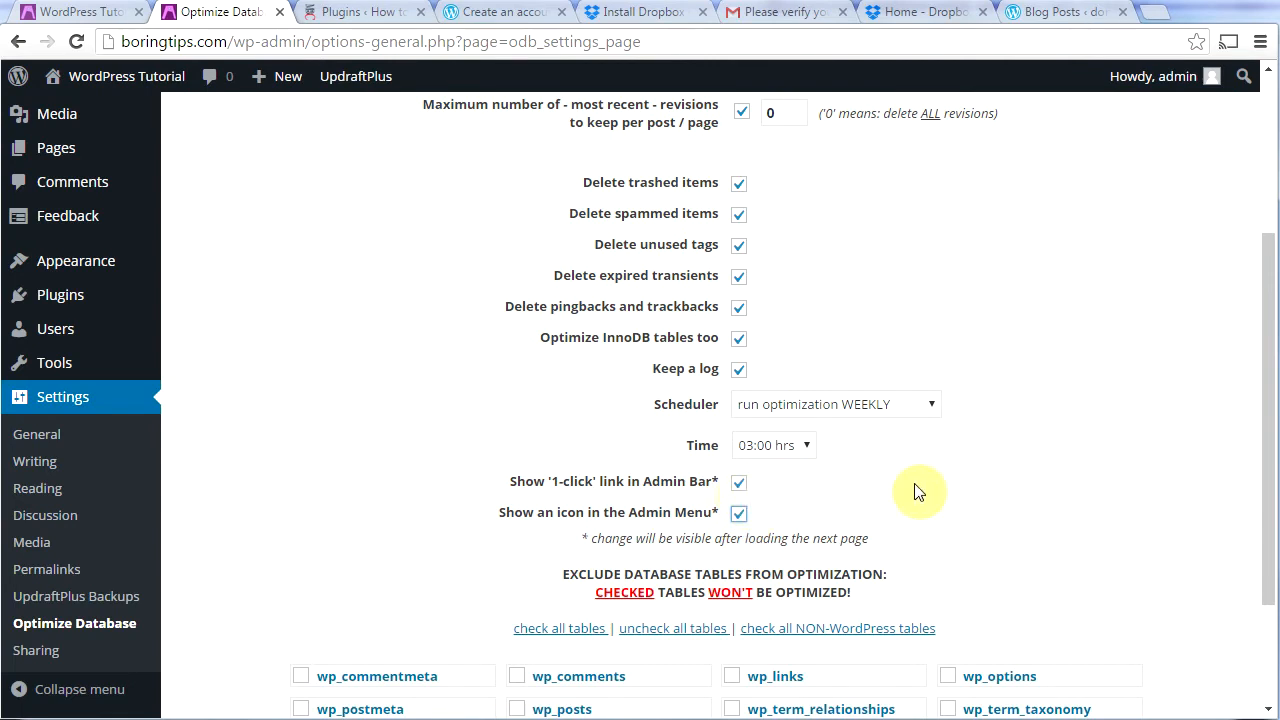
left_click_drag(1268, 470, 1270, 572)
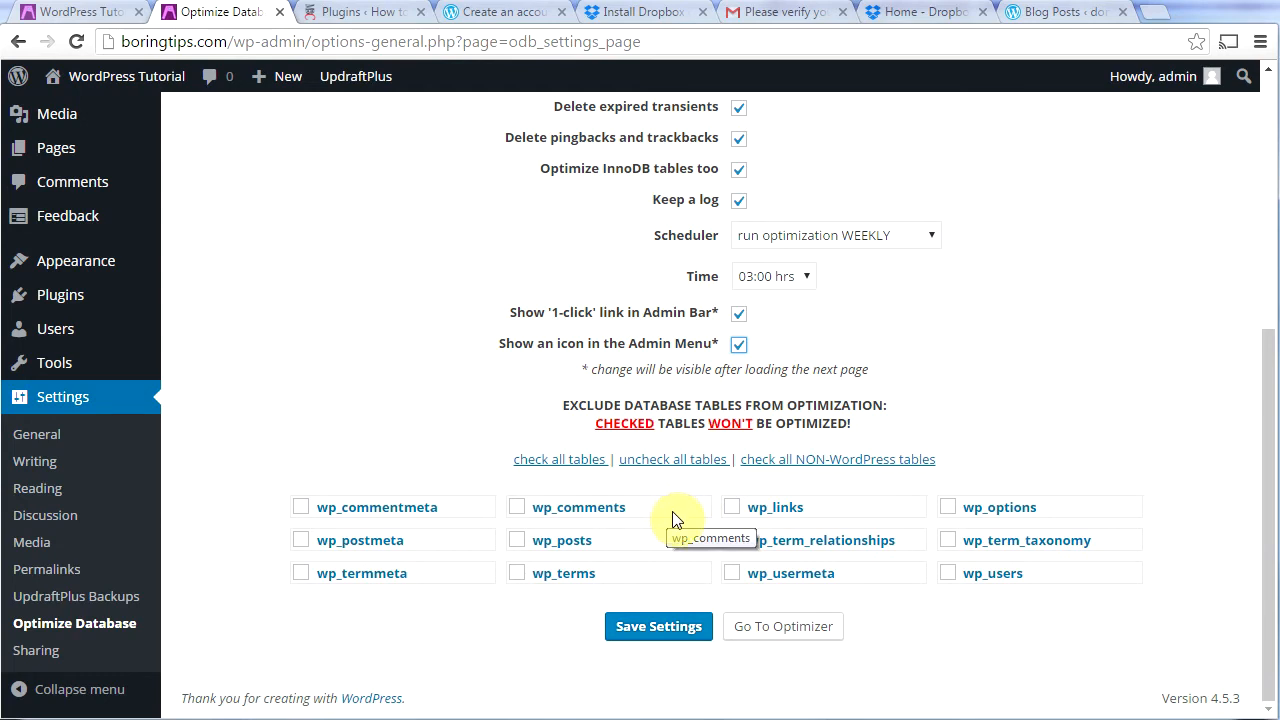
Step: Save the optimizer settings and run the database optimization, saving 7.902 KB
left_click(660, 628)
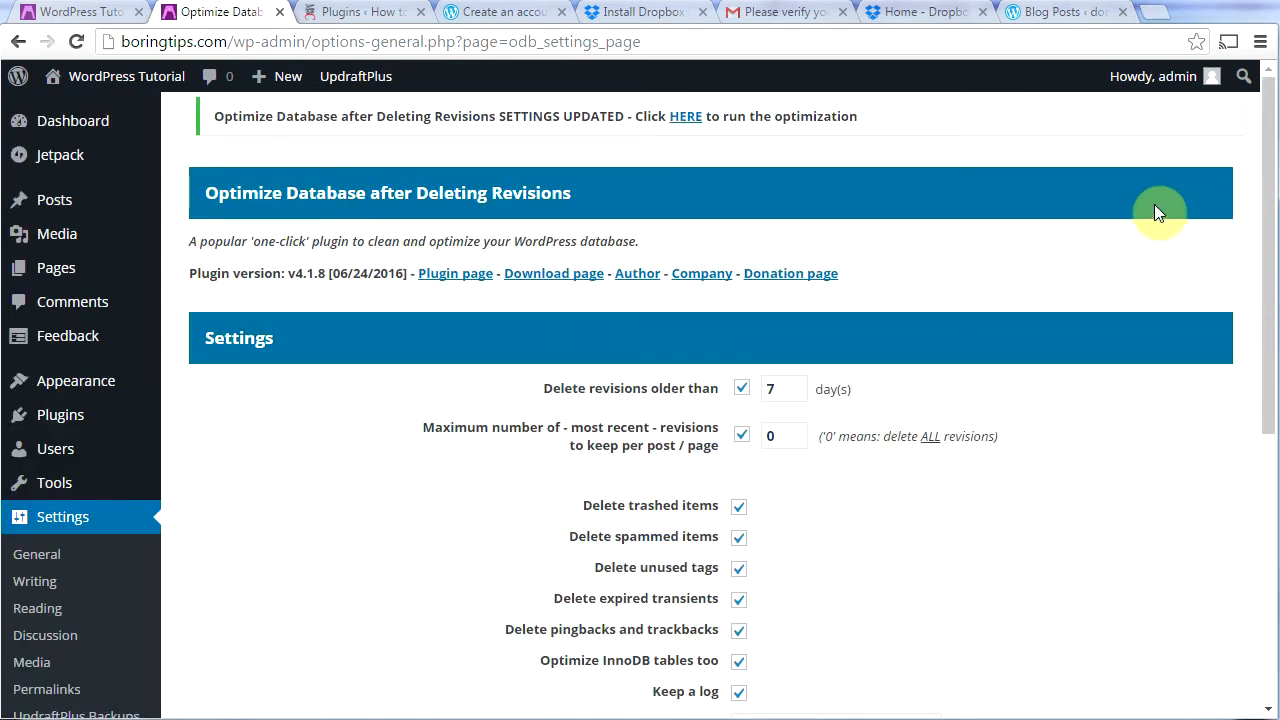
left_click_drag(1266, 240, 1266, 508)
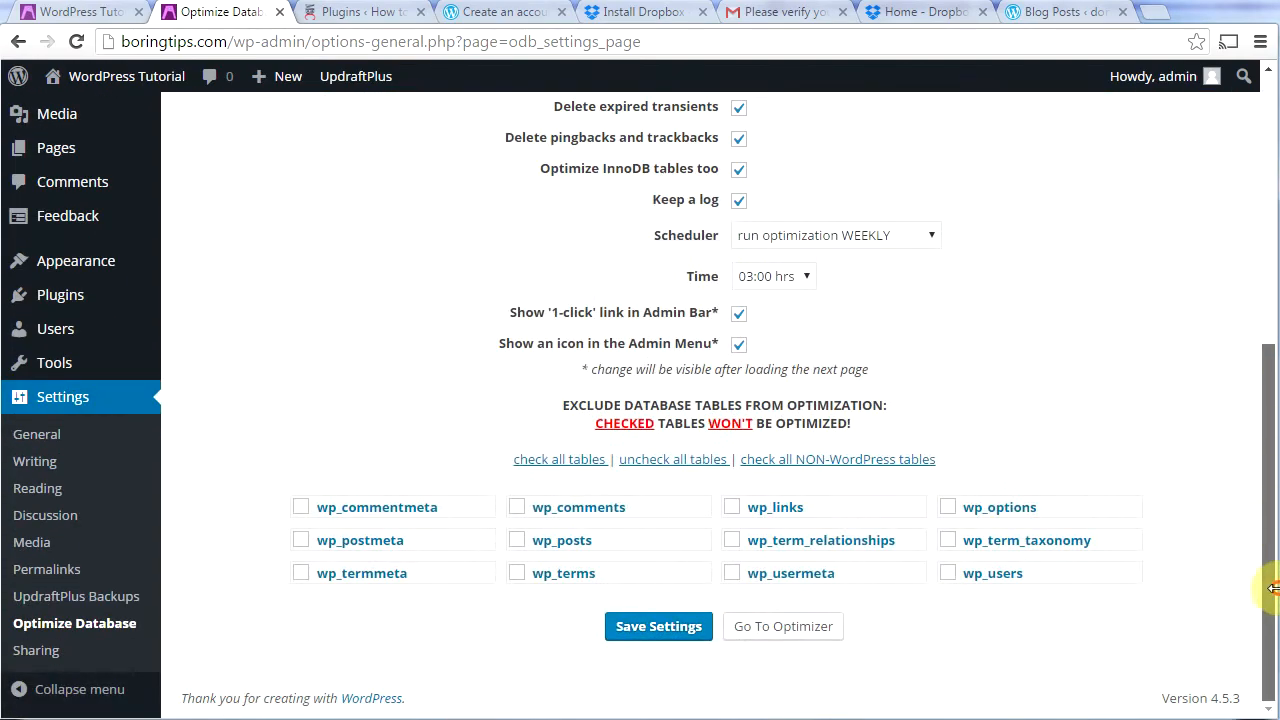
left_click(816, 634)
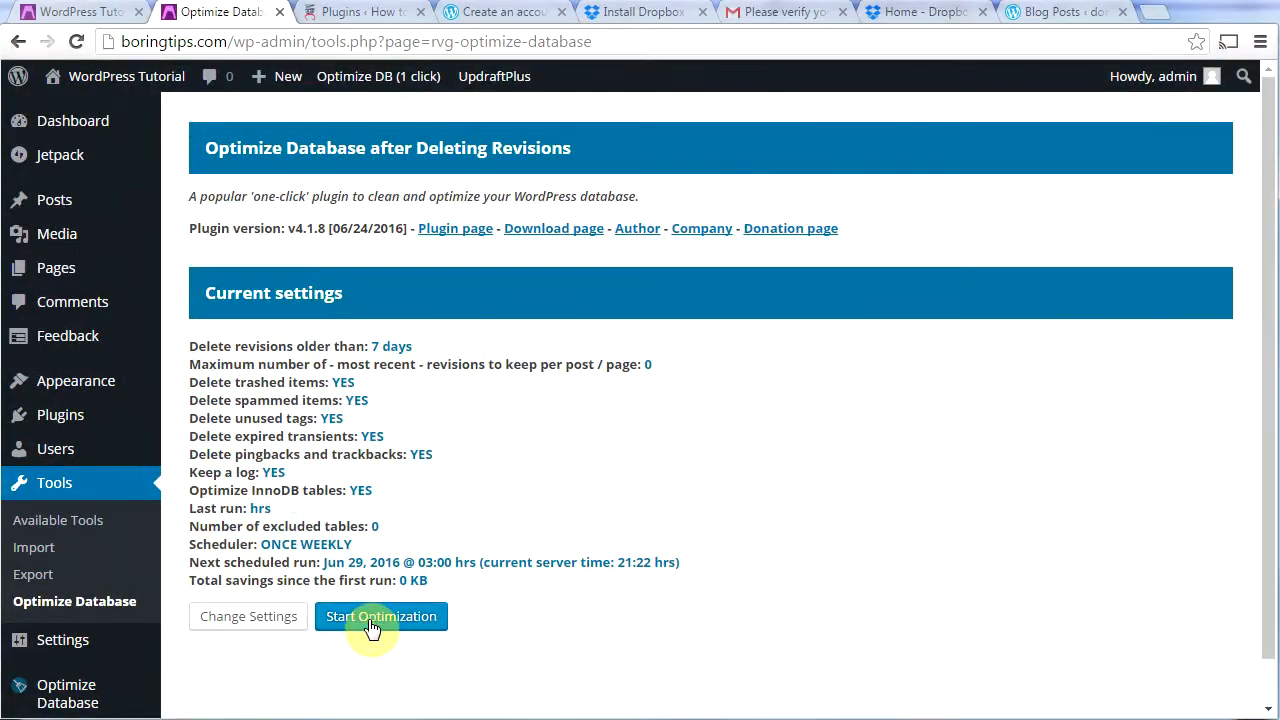
left_click(372, 620)
left_click_drag(1267, 266, 1279, 638)
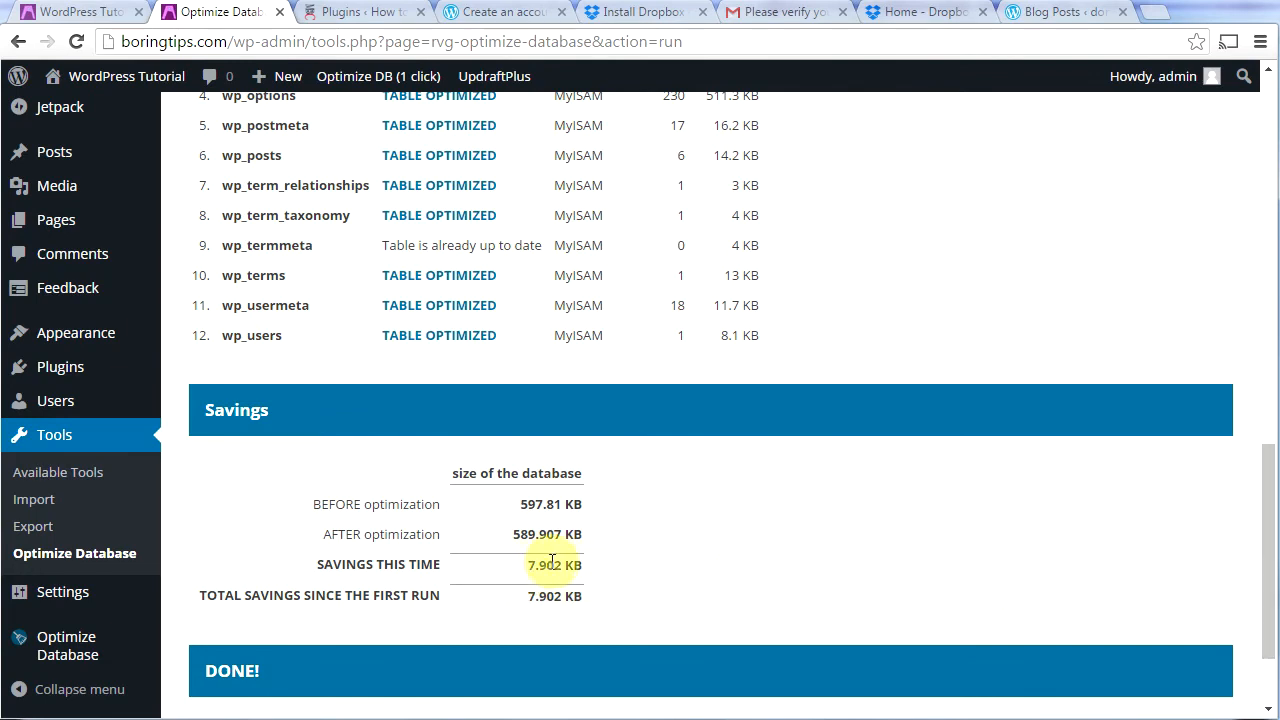
left_click_drag(1268, 553, 1268, 273)
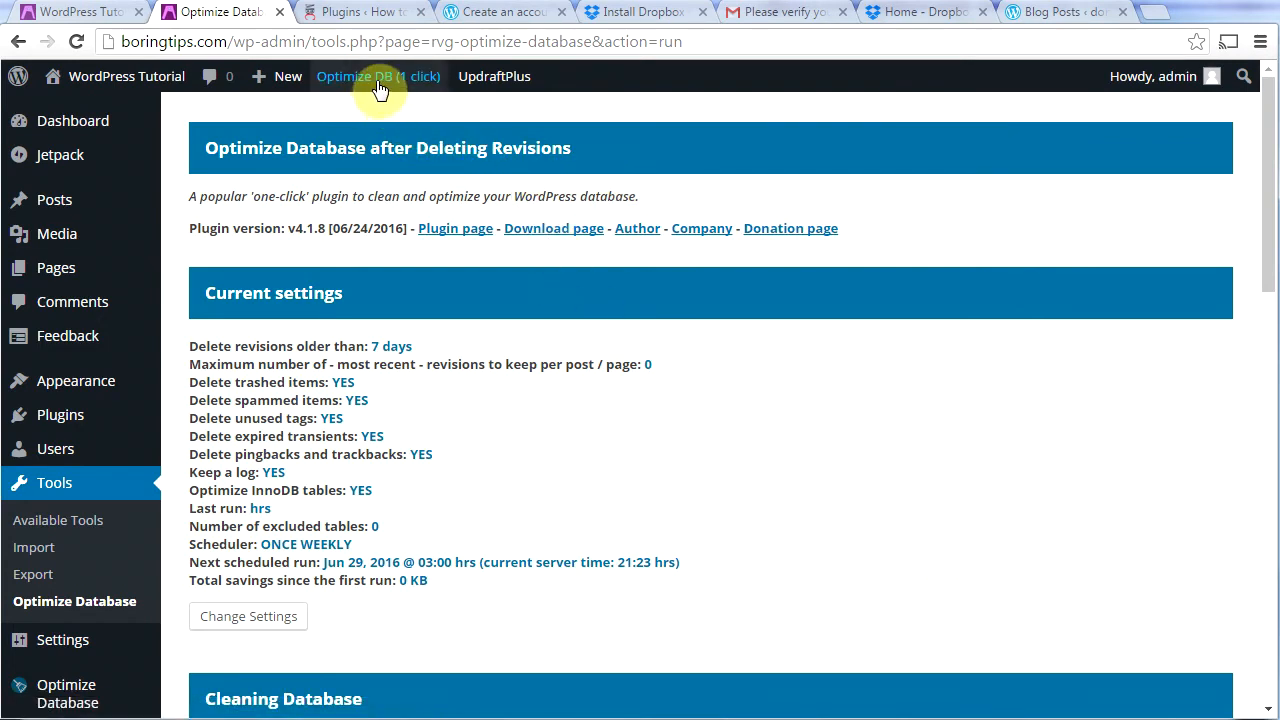
left_click_drag(1266, 271, 1266, 357)
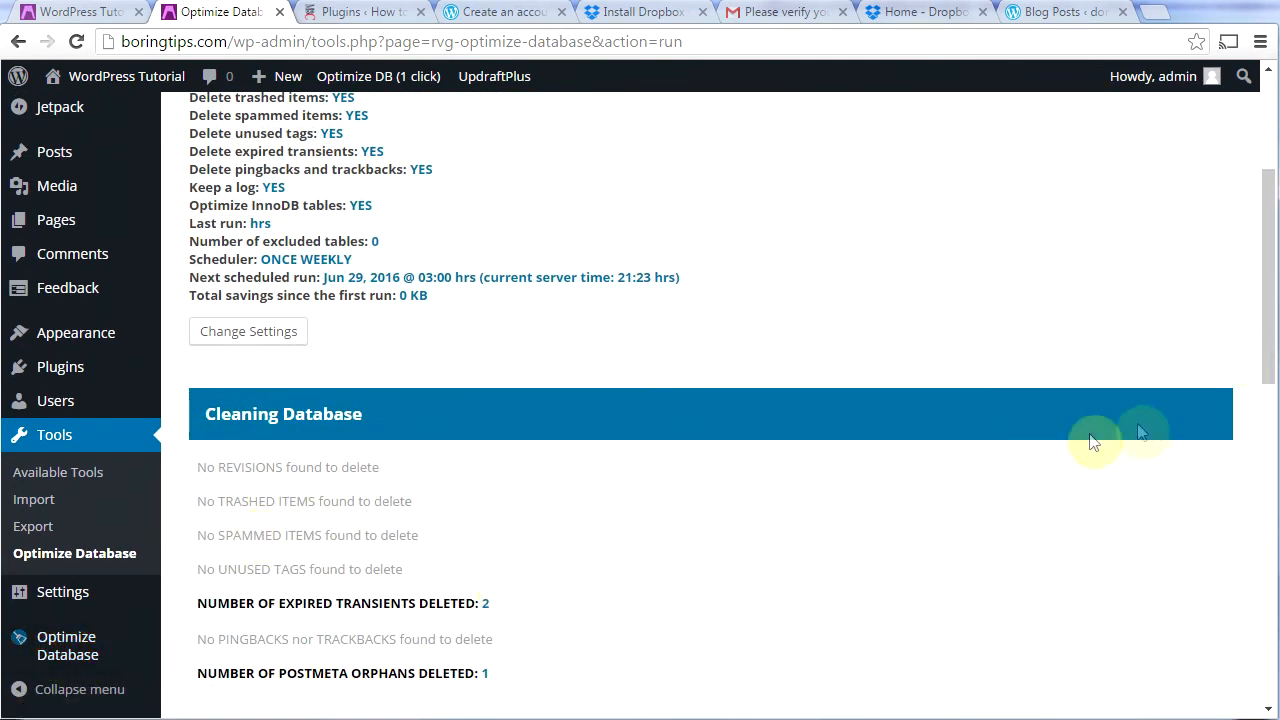
scroll(1100, 457, "up", 3)
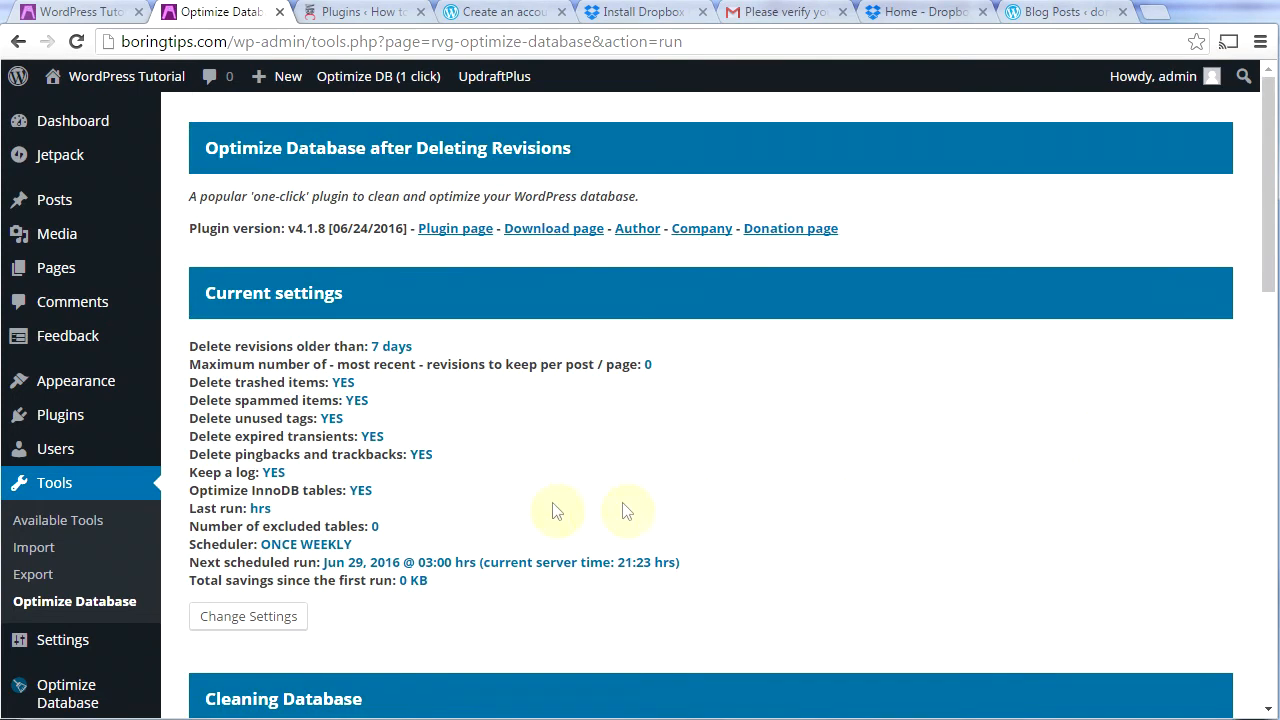
mouse_move(70, 425)
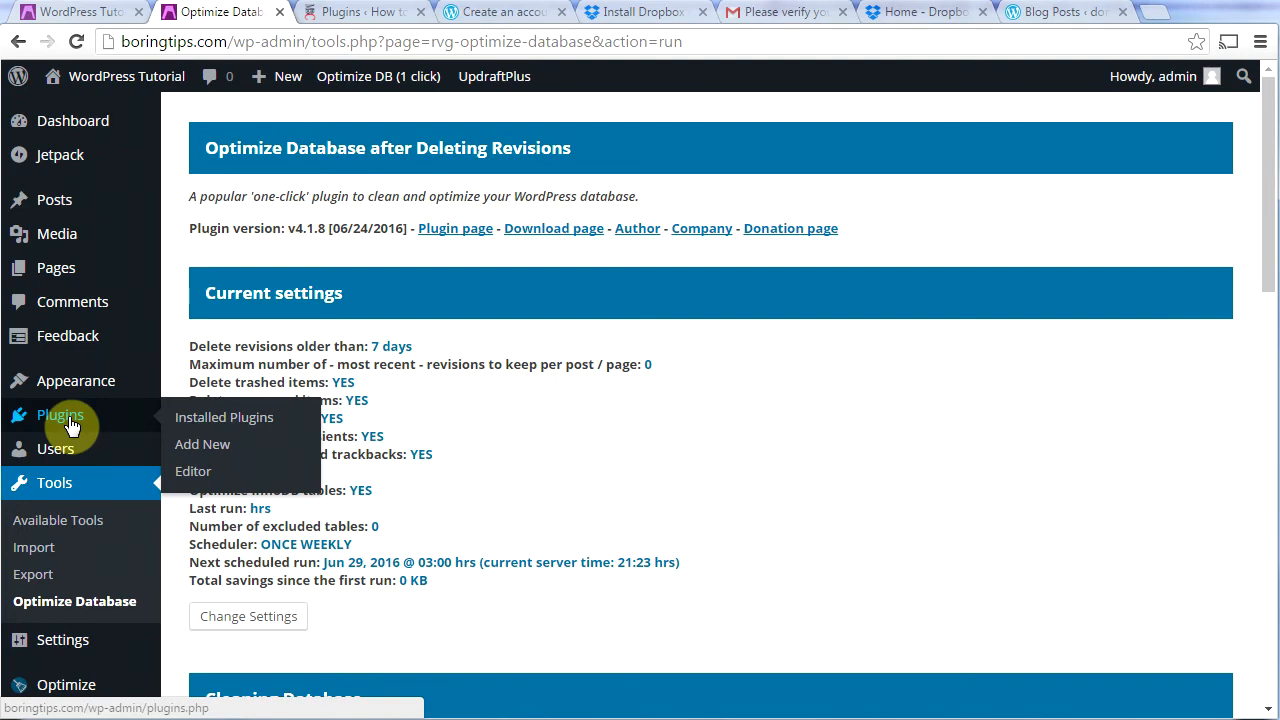
Step: Search for 'Yoast', then install and activate Yoast SEO 3.3.2
left_click(181, 446)
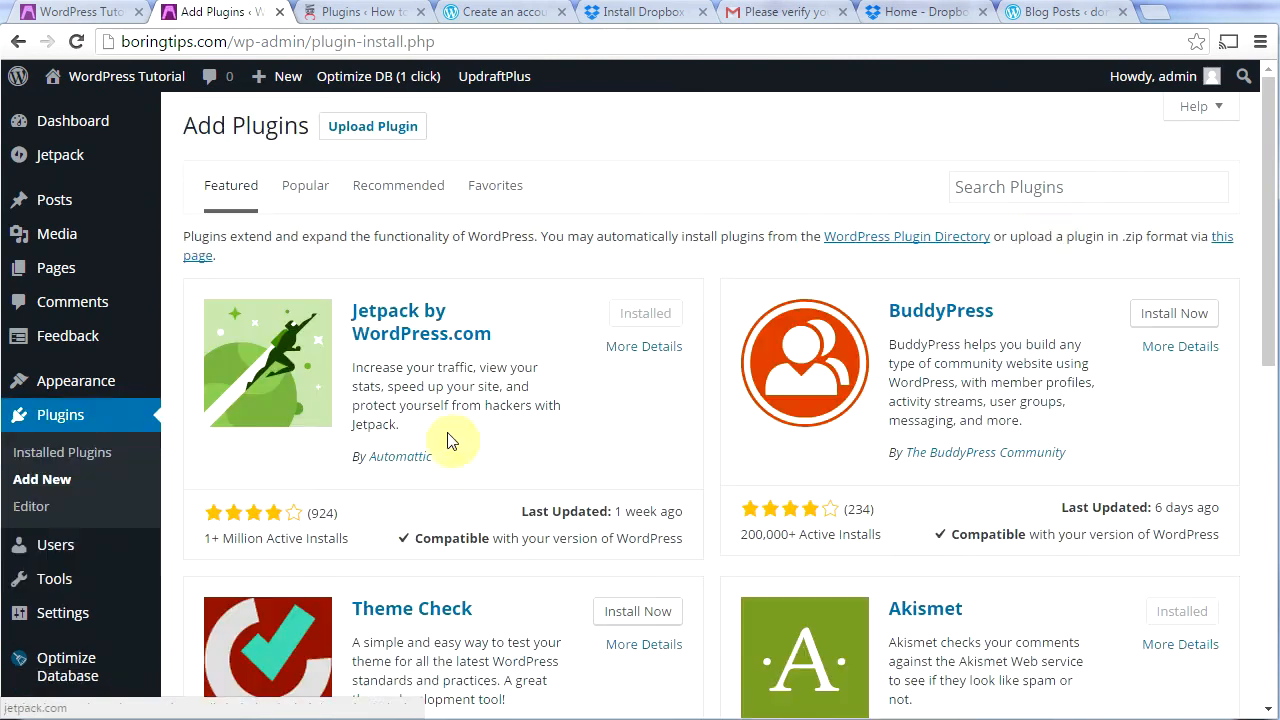
left_click(1094, 188)
type("Yoast")
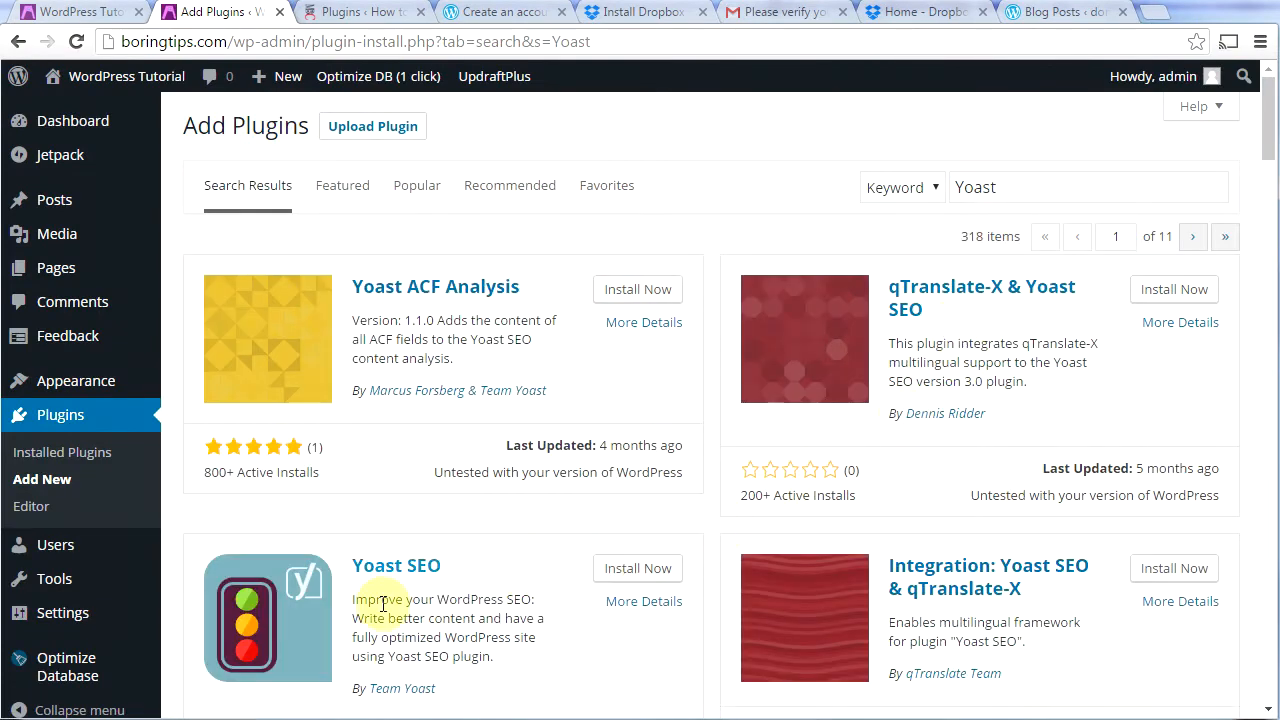
scroll(530, 390, "down", 2)
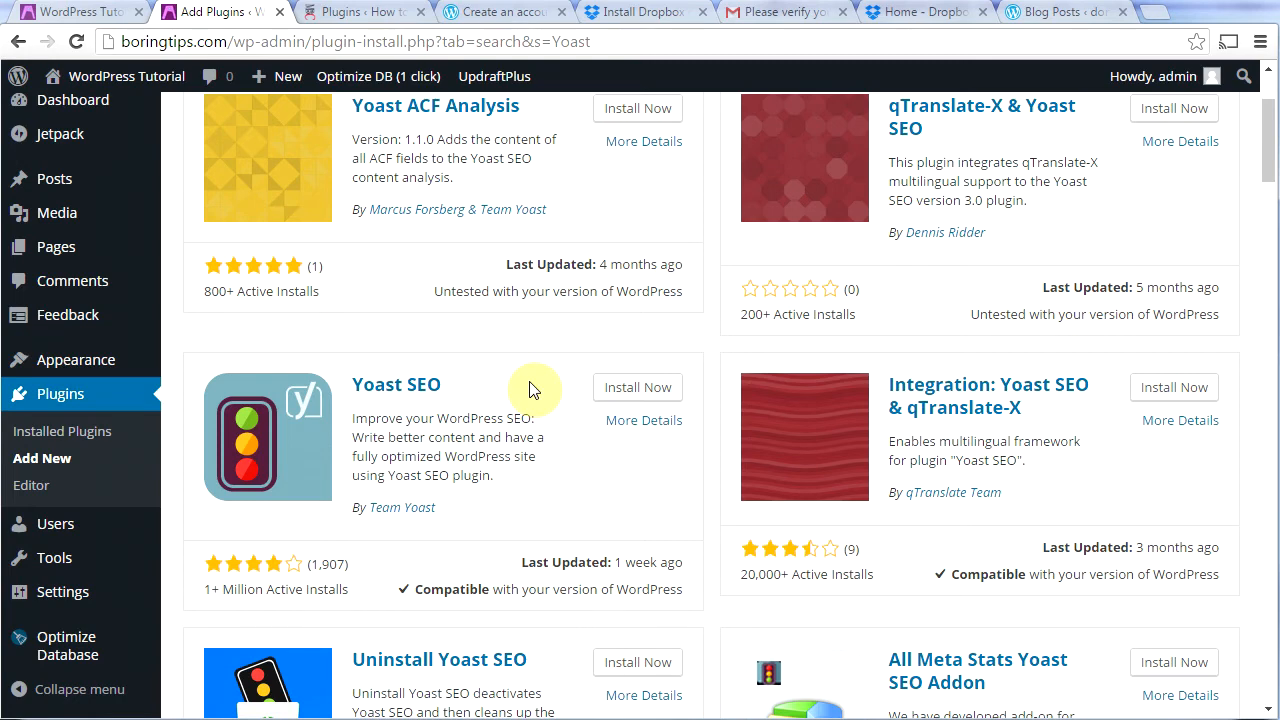
left_click(609, 397)
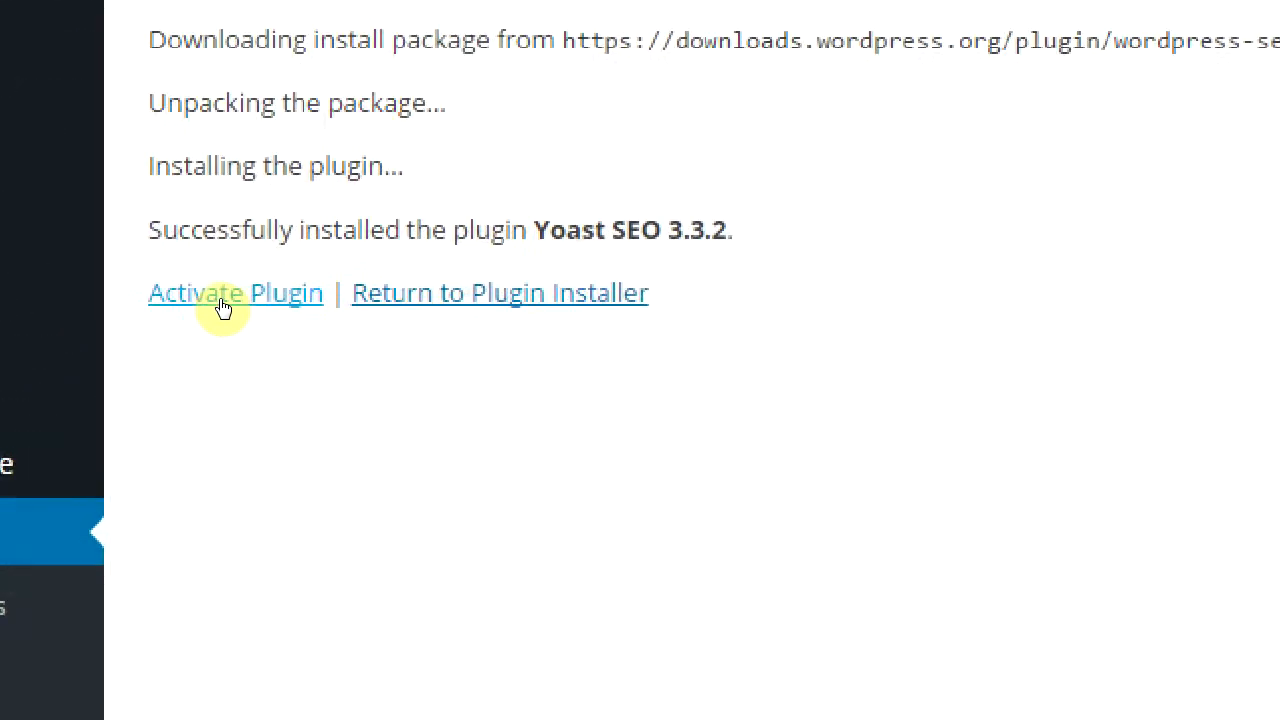
left_click(222, 305)
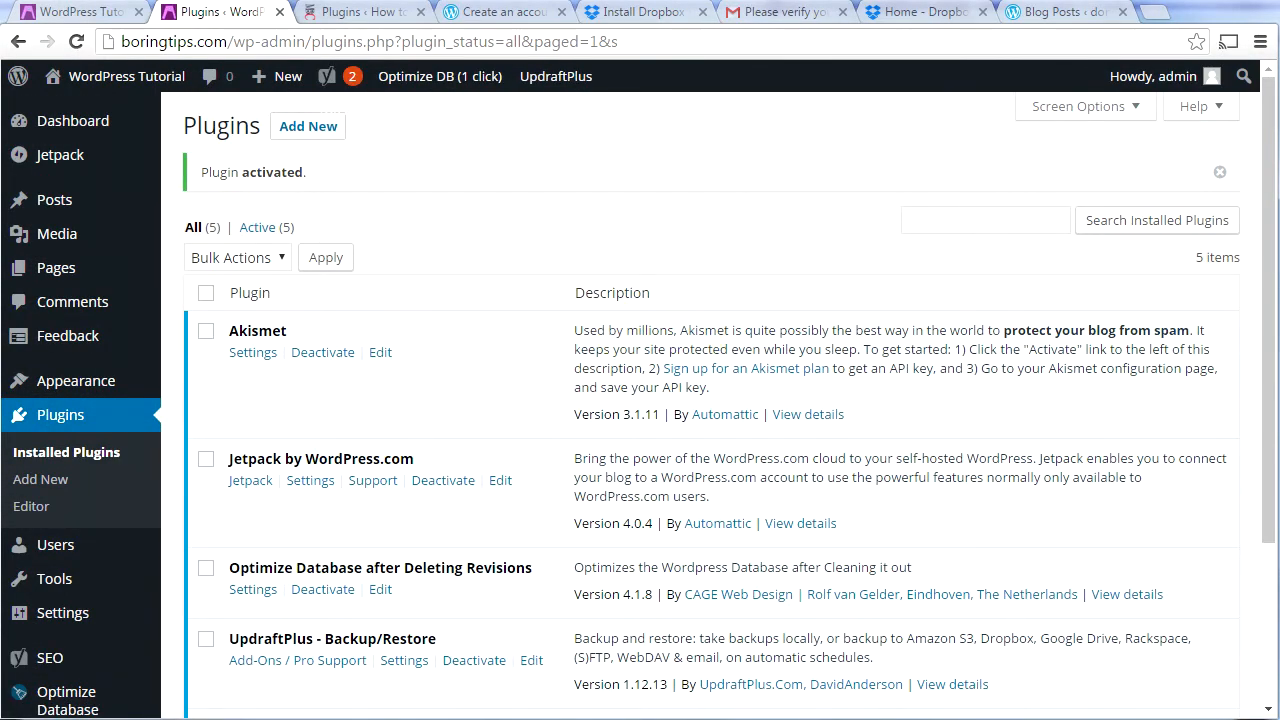
left_click_drag(1269, 323, 1272, 290)
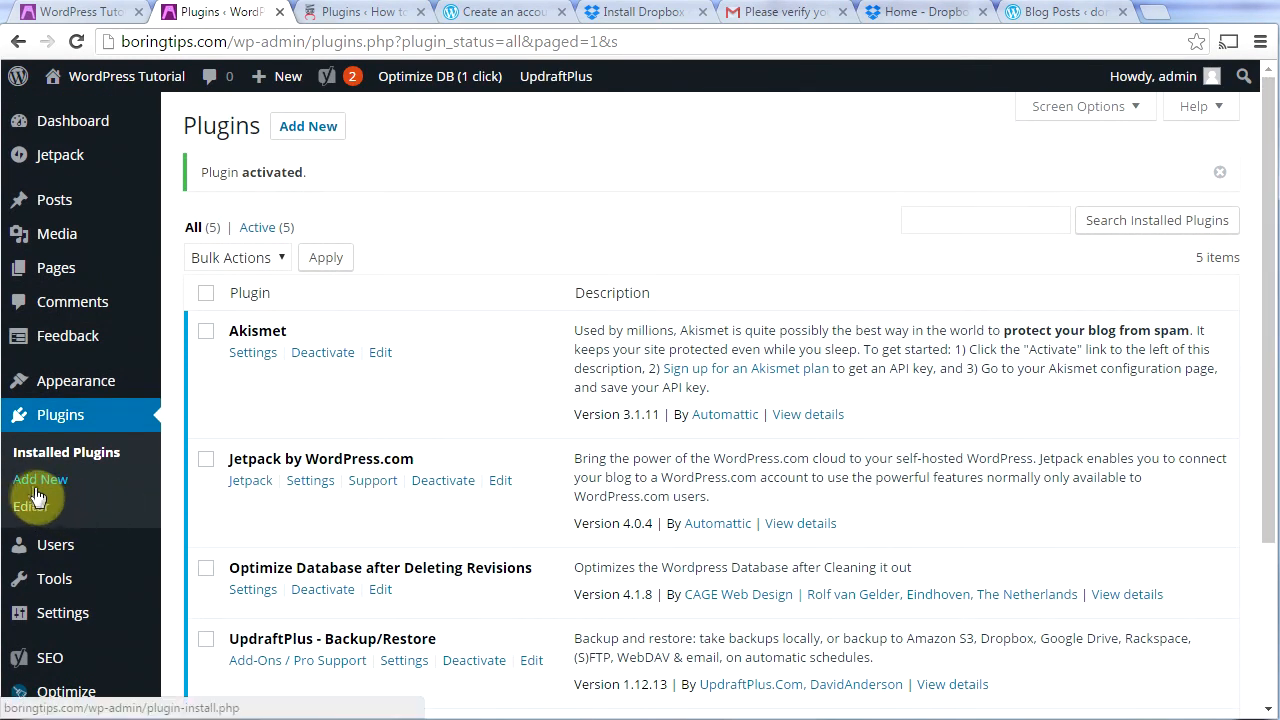
Step: Go to Plugins > Add New and focus the Search Plugins box
left_click(310, 482)
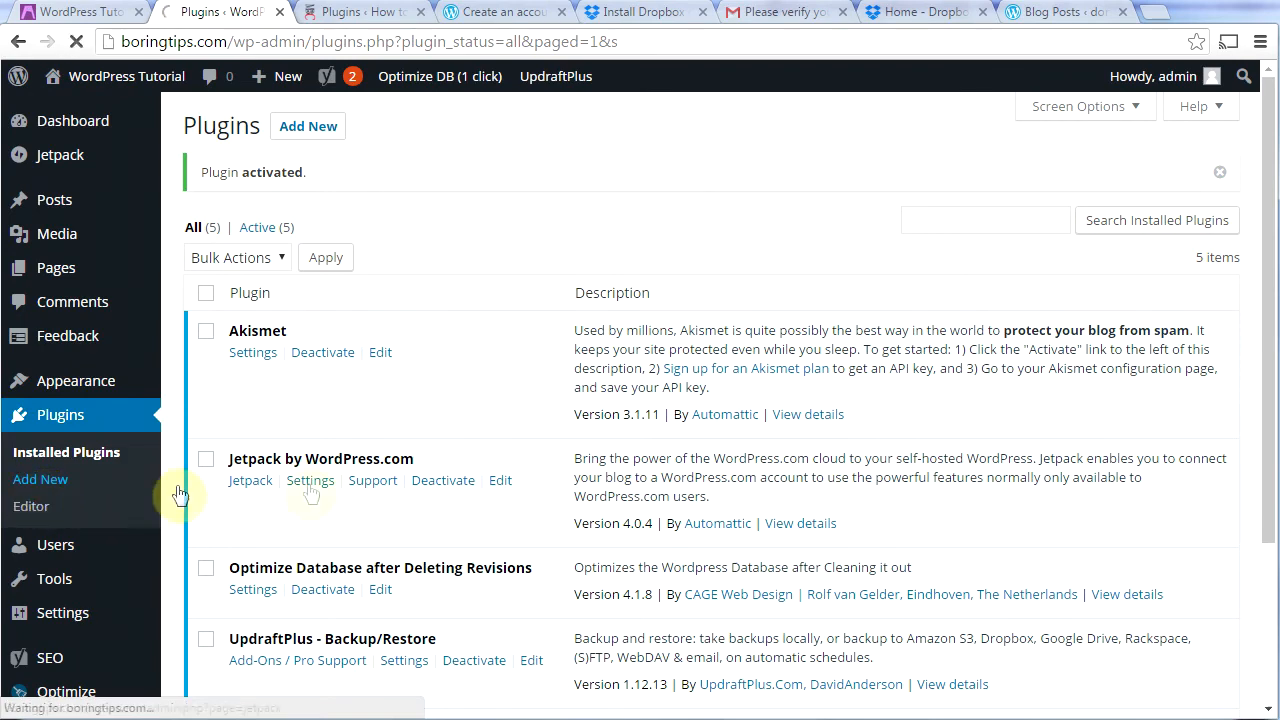
left_click(1018, 185)
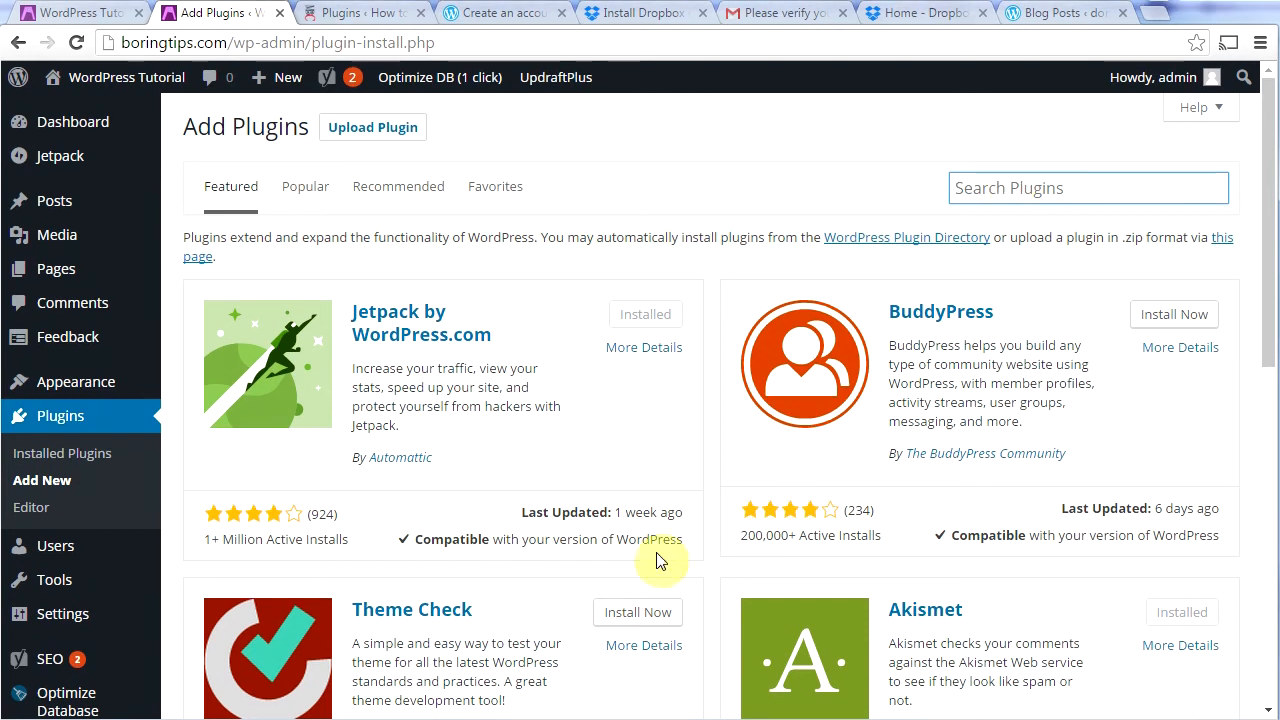
Step: Search 'sim', install and activate Simple Cache 1.5.3, and turn on caching
left_click(1031, 195)
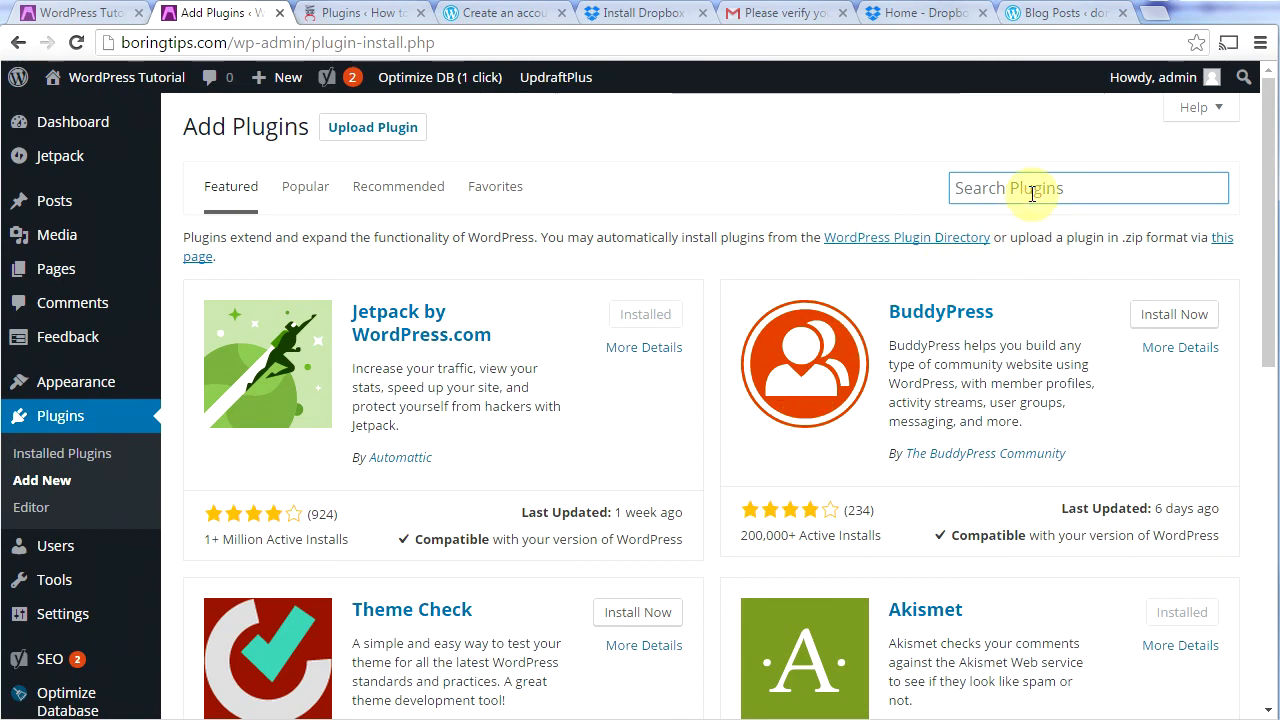
type("simple cache")
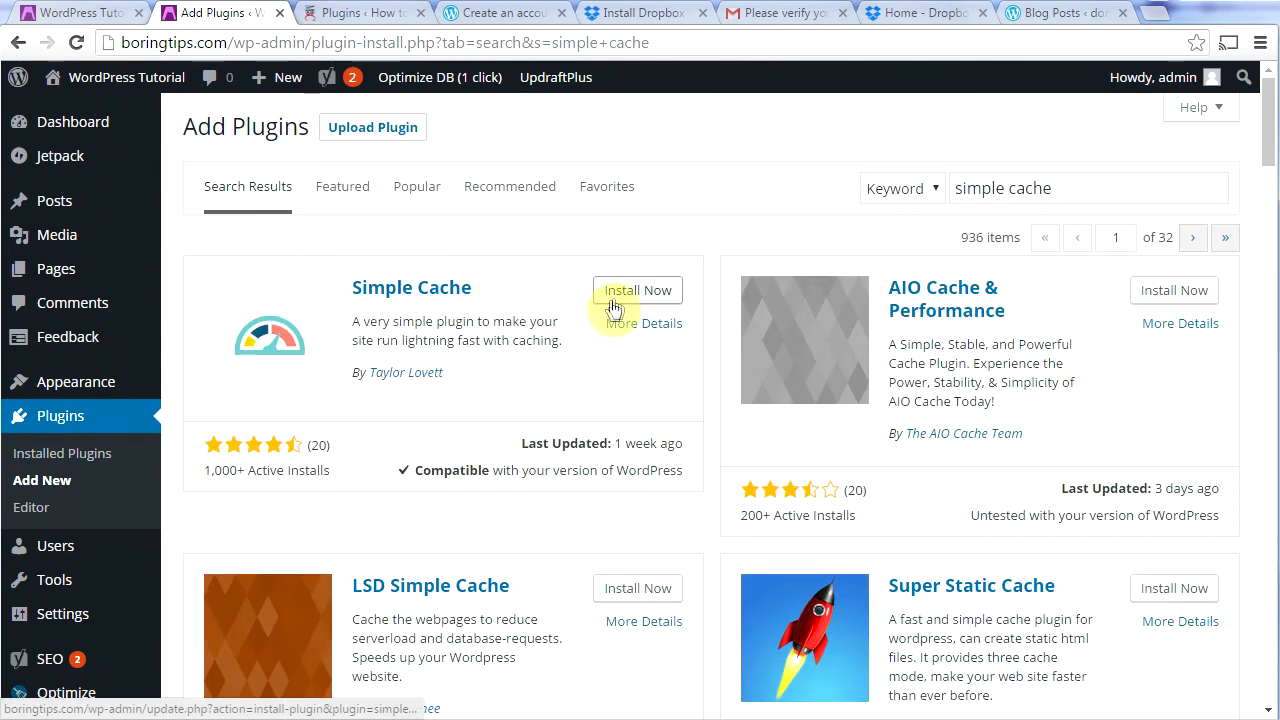
left_click(624, 292)
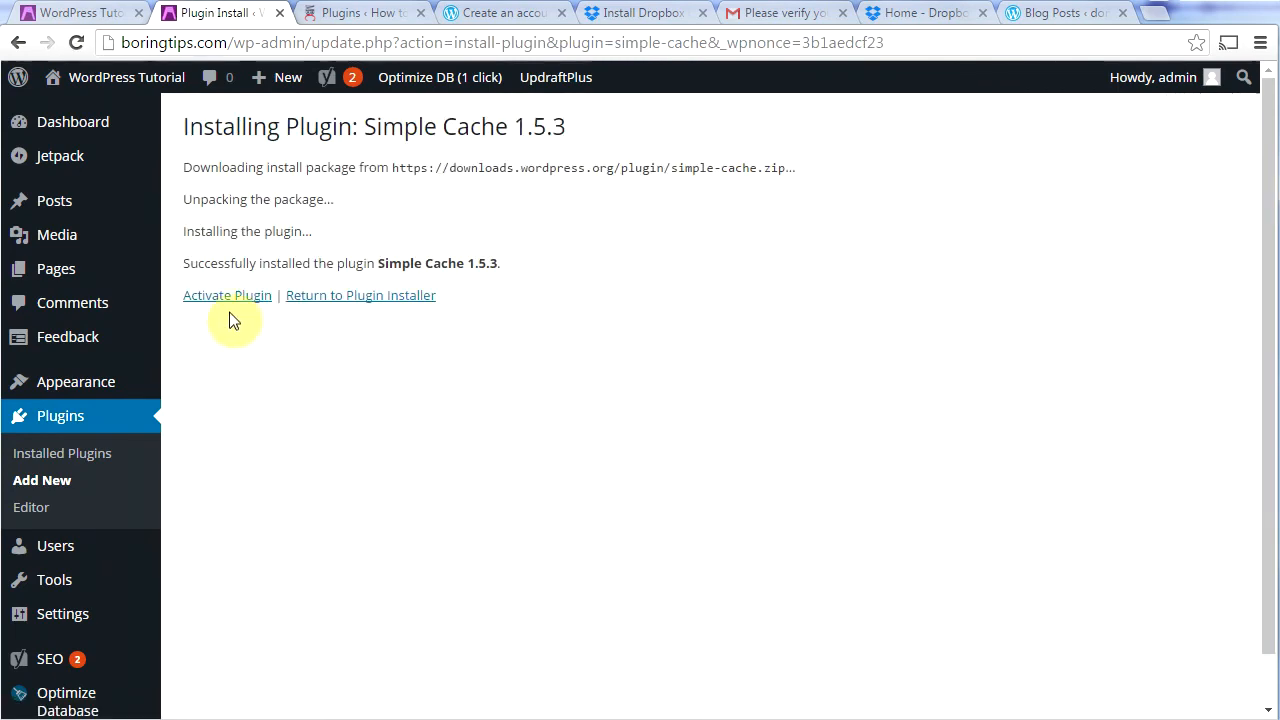
left_click(227, 296)
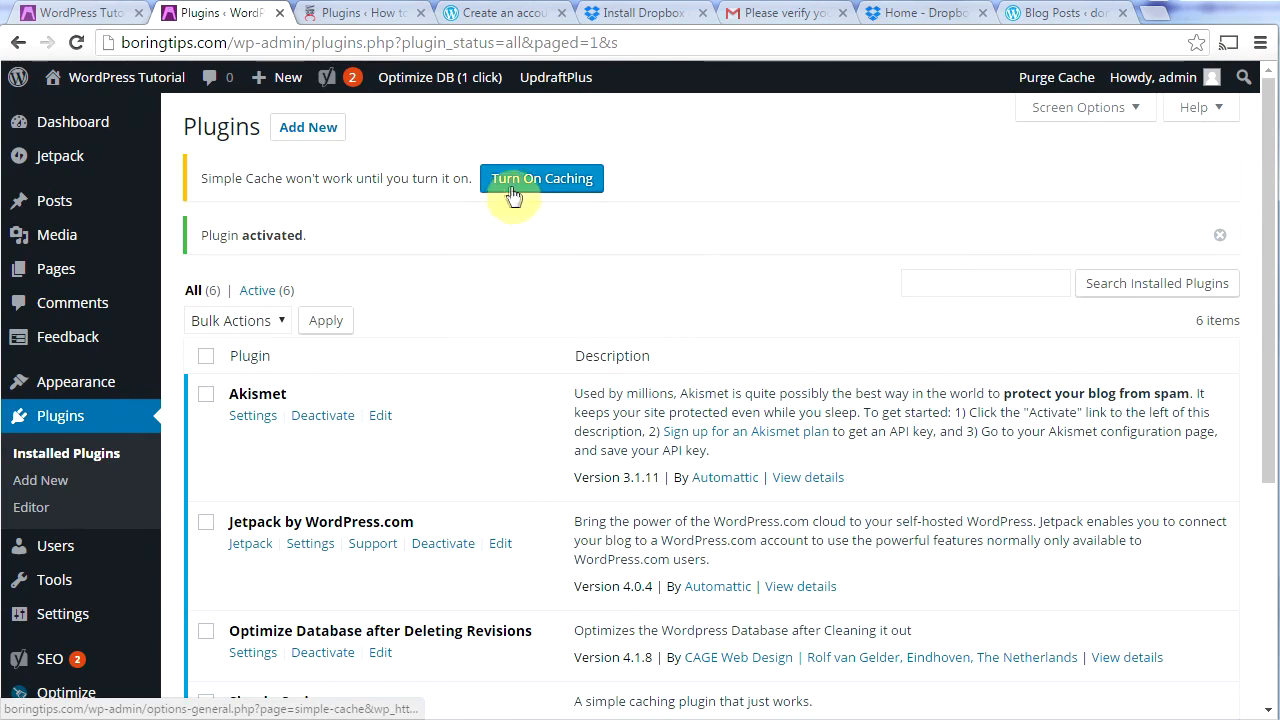
left_click(517, 188)
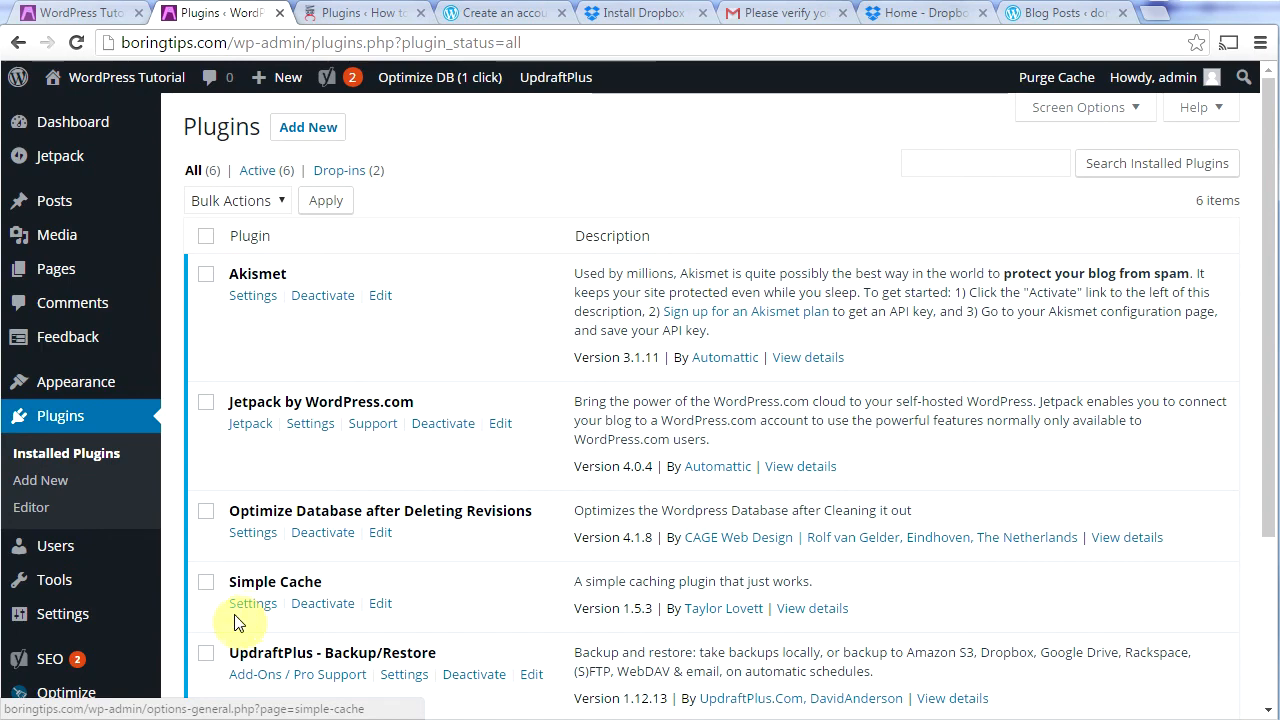
Step: Set Simple Cache's Enable Compression to Yes and save the settings
left_click(236, 603)
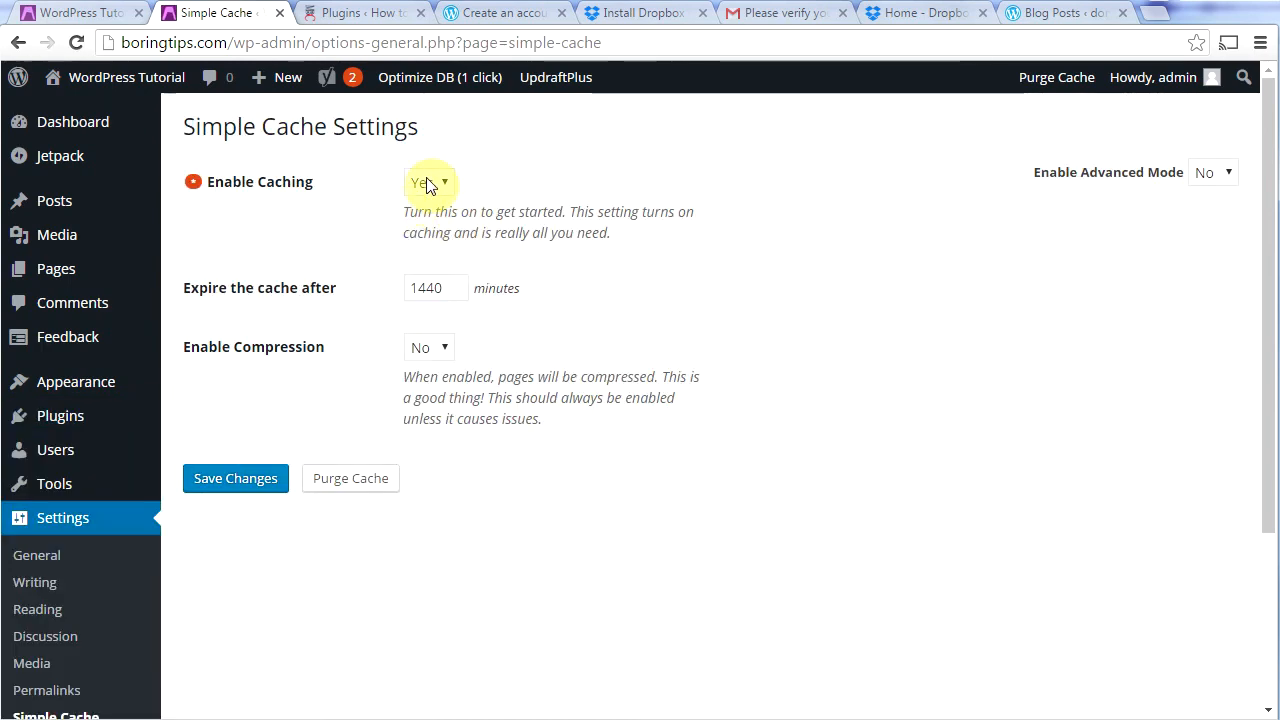
left_click(444, 352)
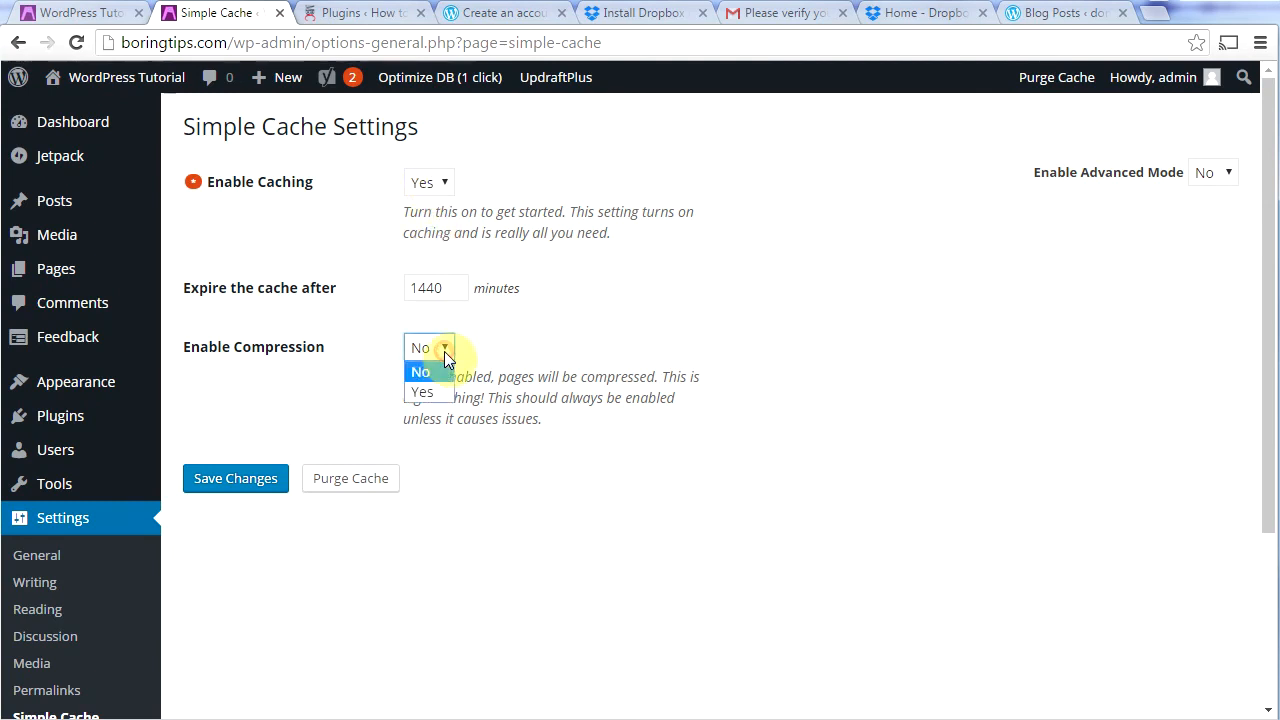
left_click(446, 393)
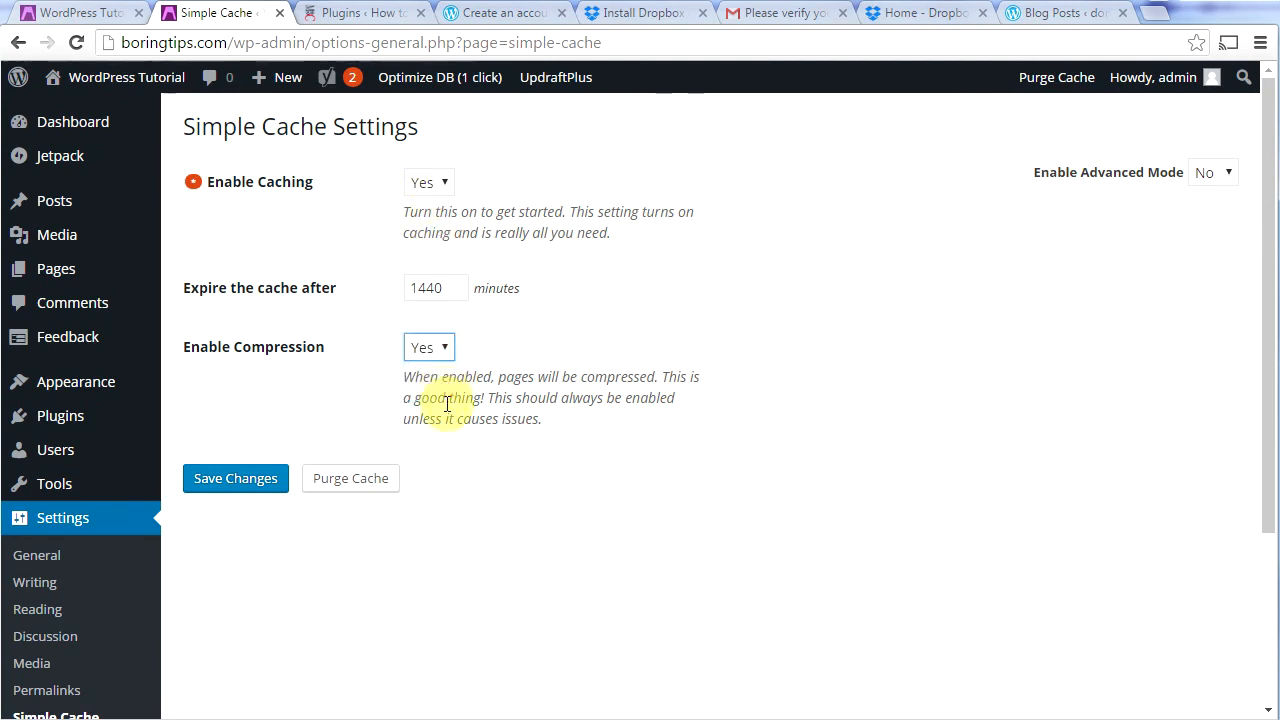
left_click(232, 482)
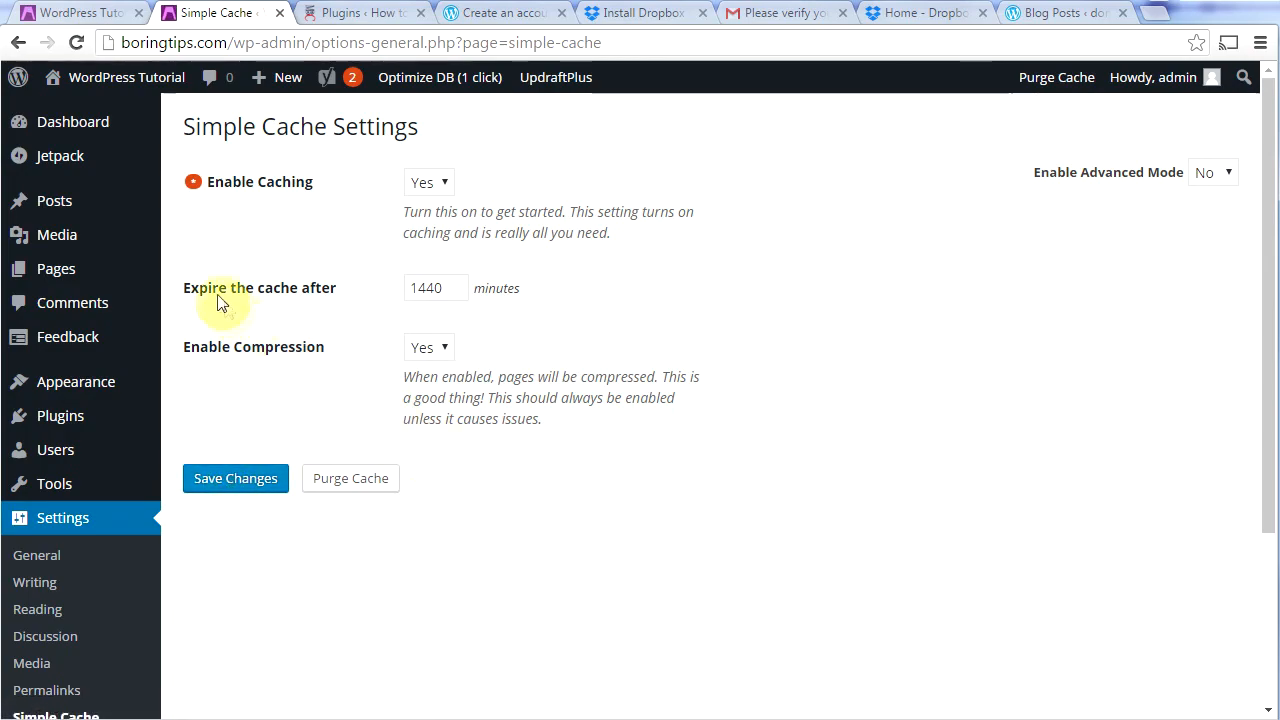
Step: Check the site's front page, then bring up the Installed Plugins list
left_click(72, 22)
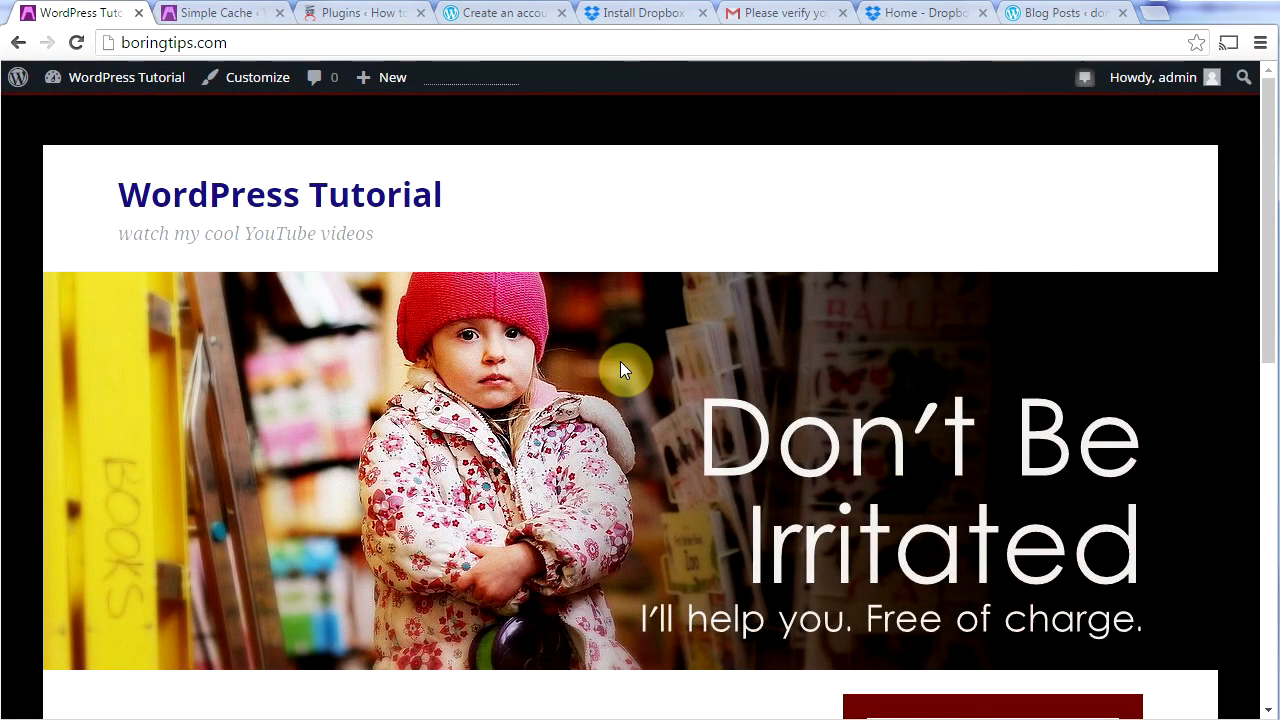
scroll(620, 361, "down", 4)
scroll(620, 369, "down", 3)
key("ctrl+Tab")
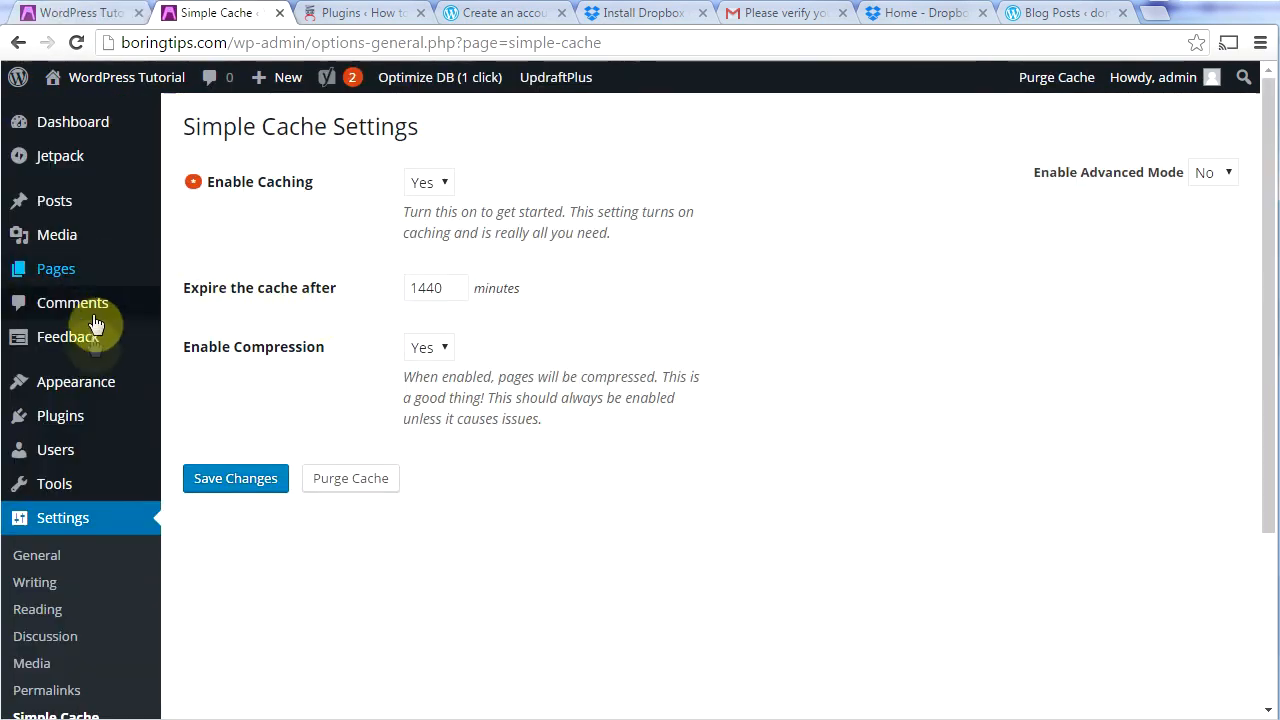
mouse_move(55, 423)
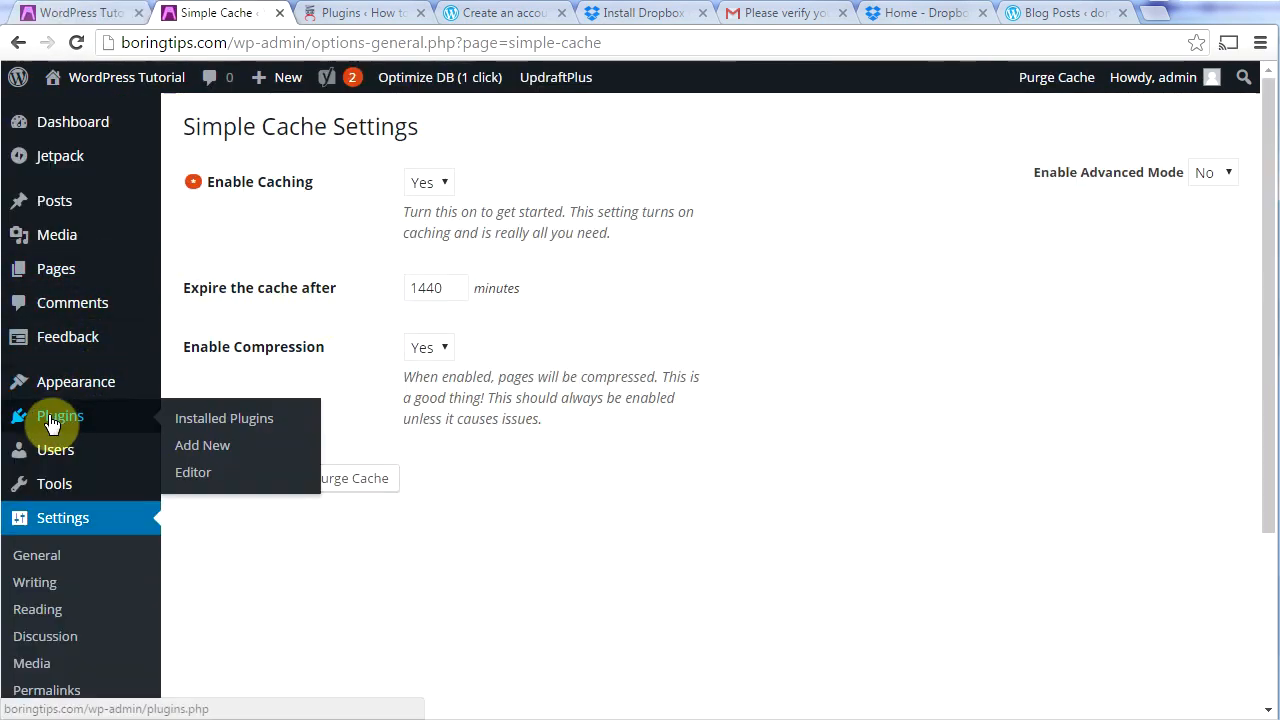
left_click(183, 422)
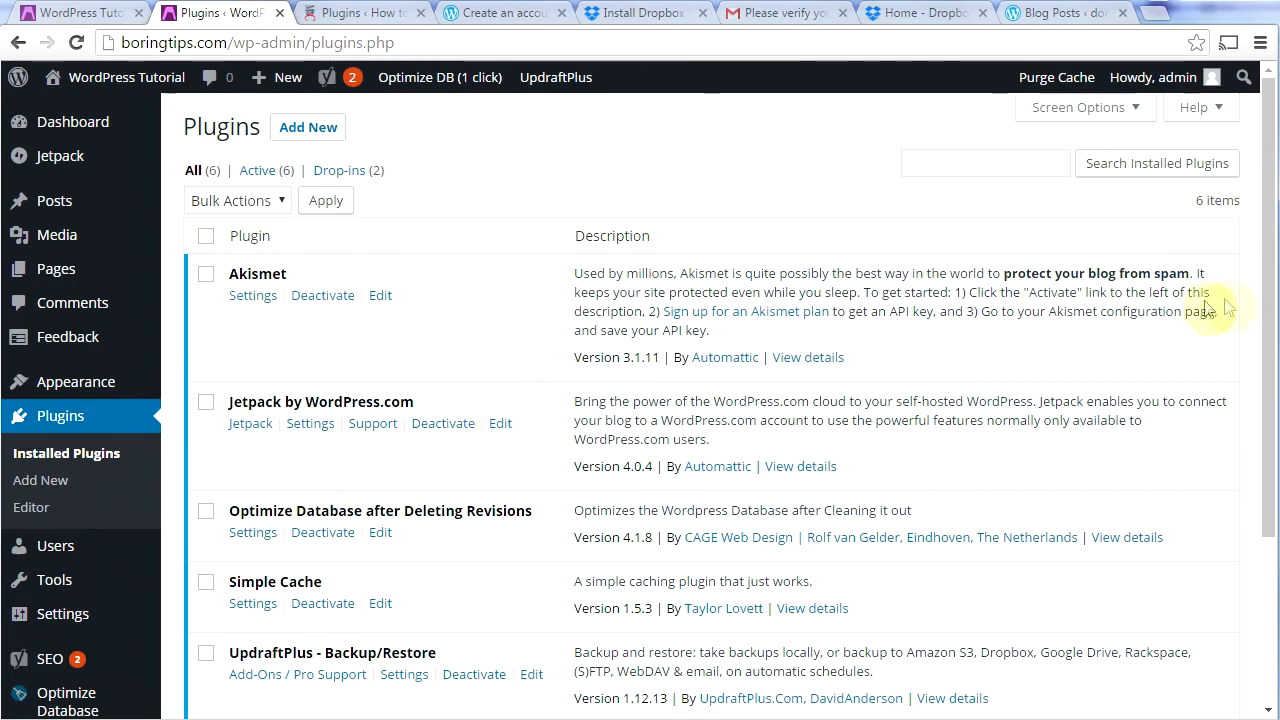
left_click_drag(1272, 300, 1258, 388)
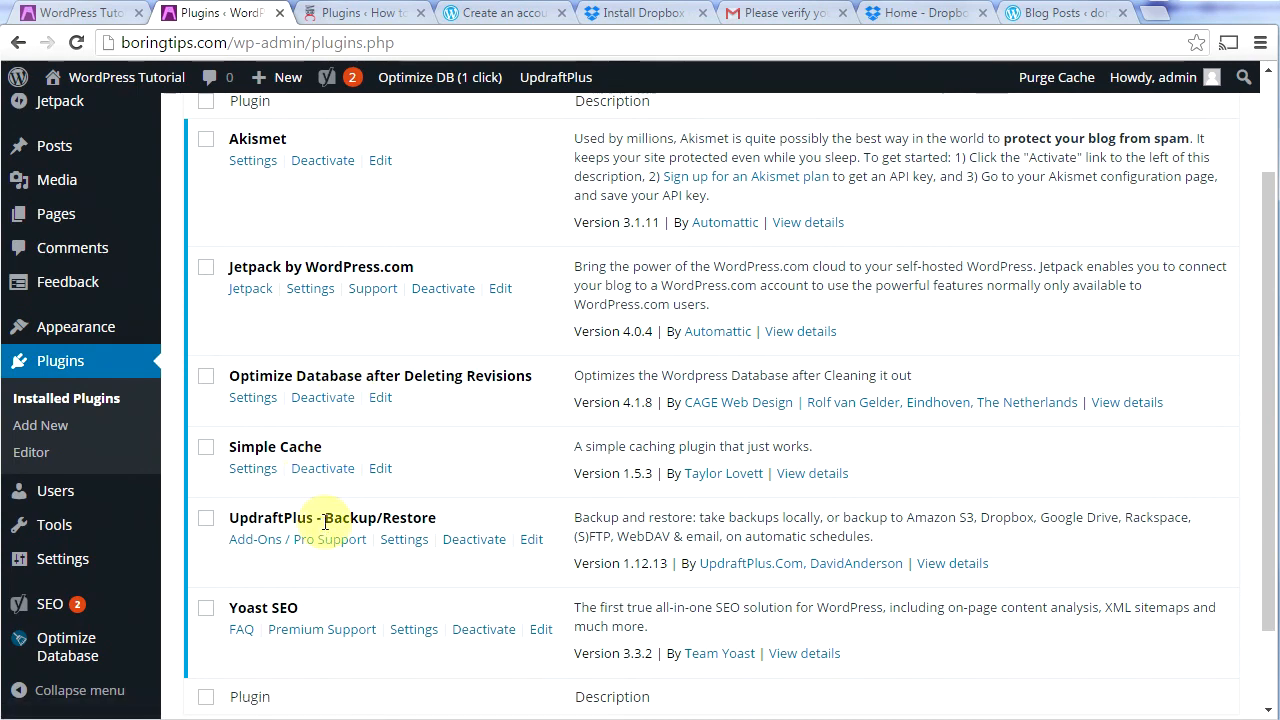
scroll(1268, 312, "up", 2)
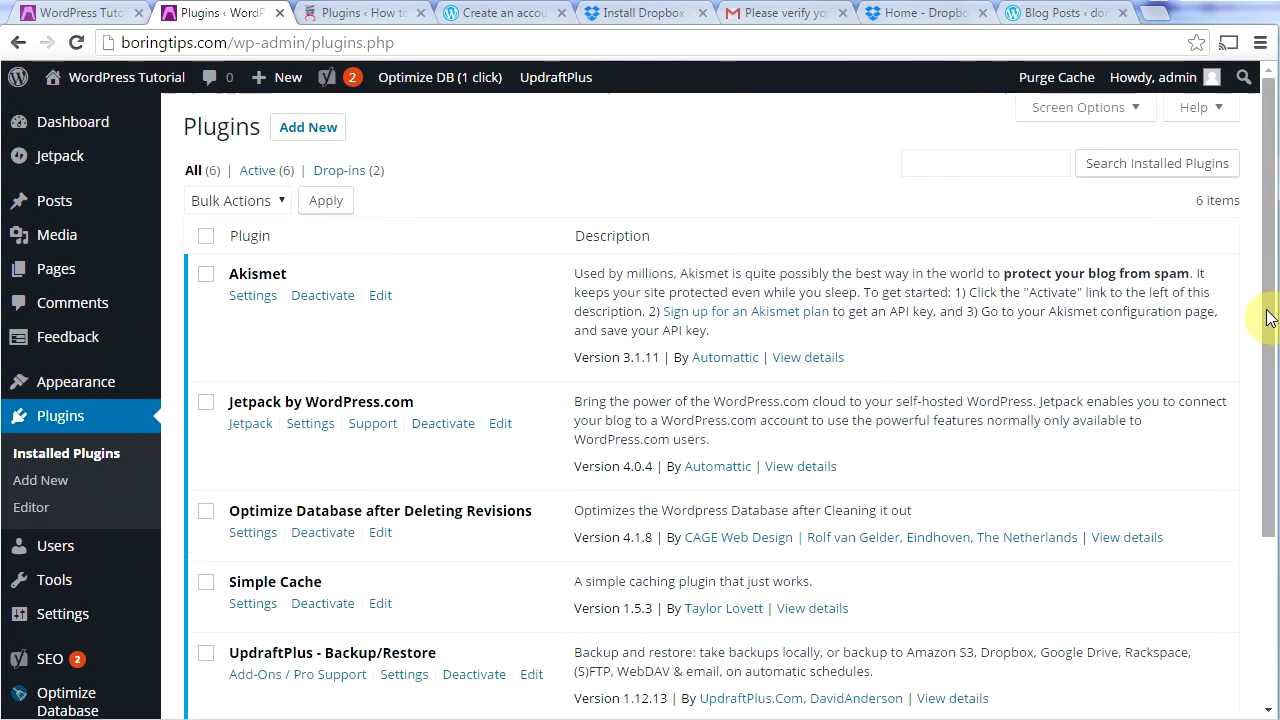